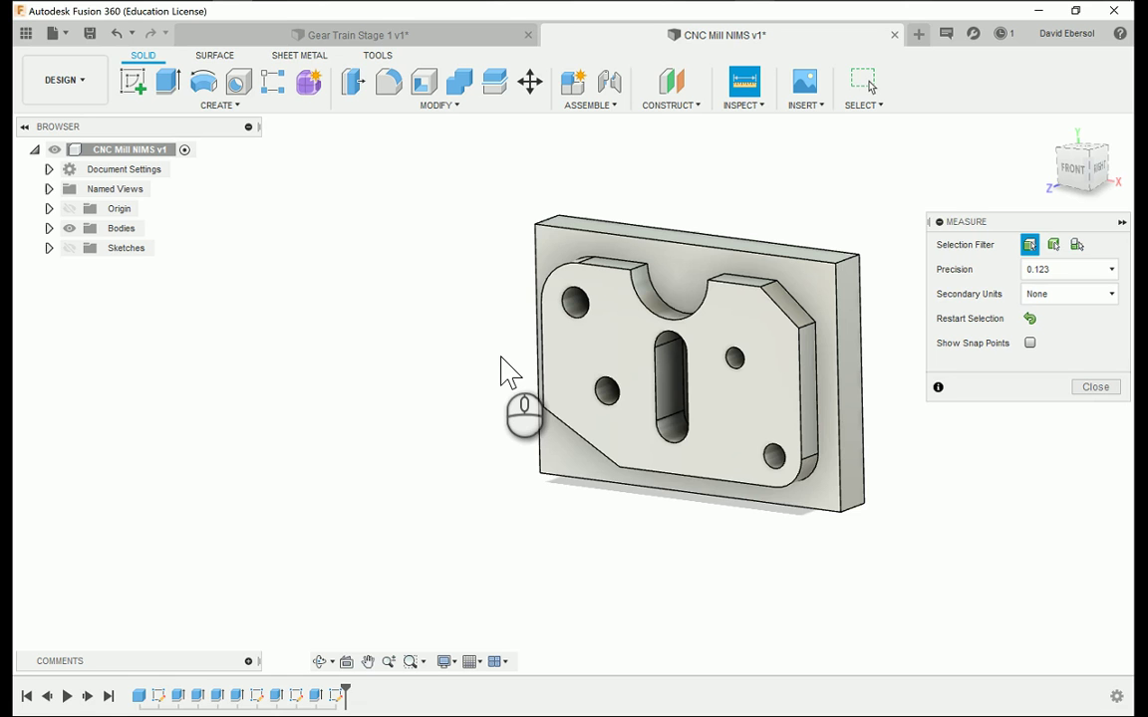
Step: Close the measurement of the plate and switch to the Manufacture workspace
{"action": "left_click", "coordinate": [1083, 386]}
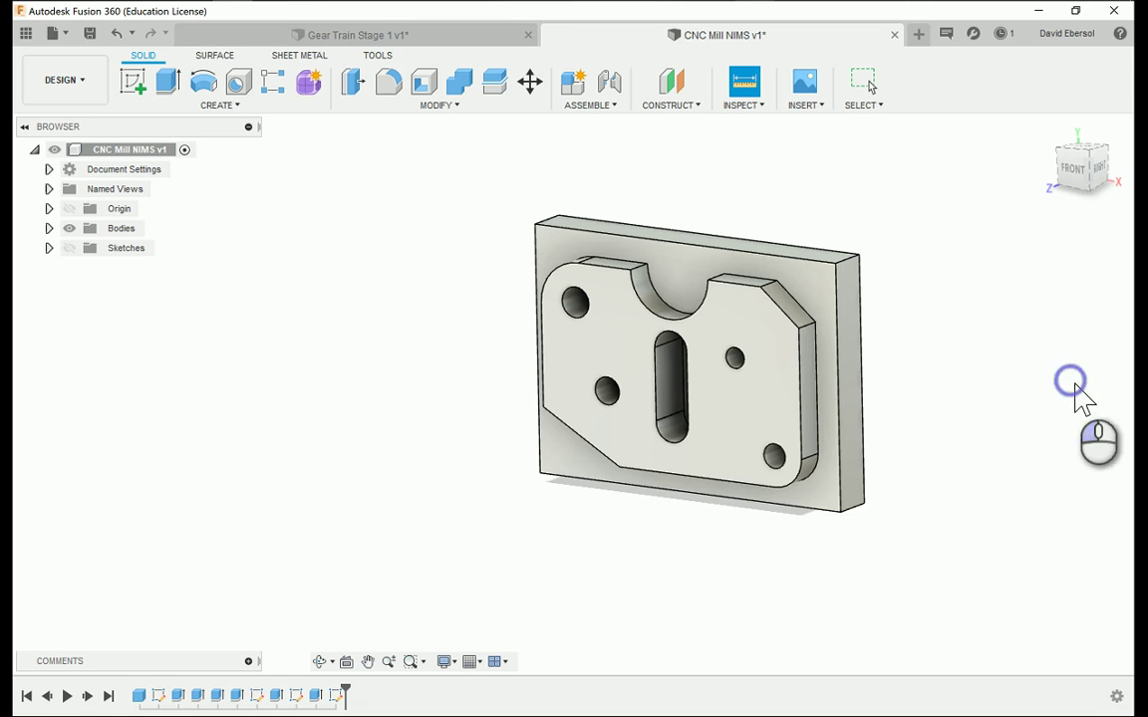
{"action": "left_click_drag", "start_coordinate": [1104, 179], "coordinate": [988, 44]}
{"action": "left_click_drag", "start_coordinate": [1008, 92], "coordinate": [1027, 198]}
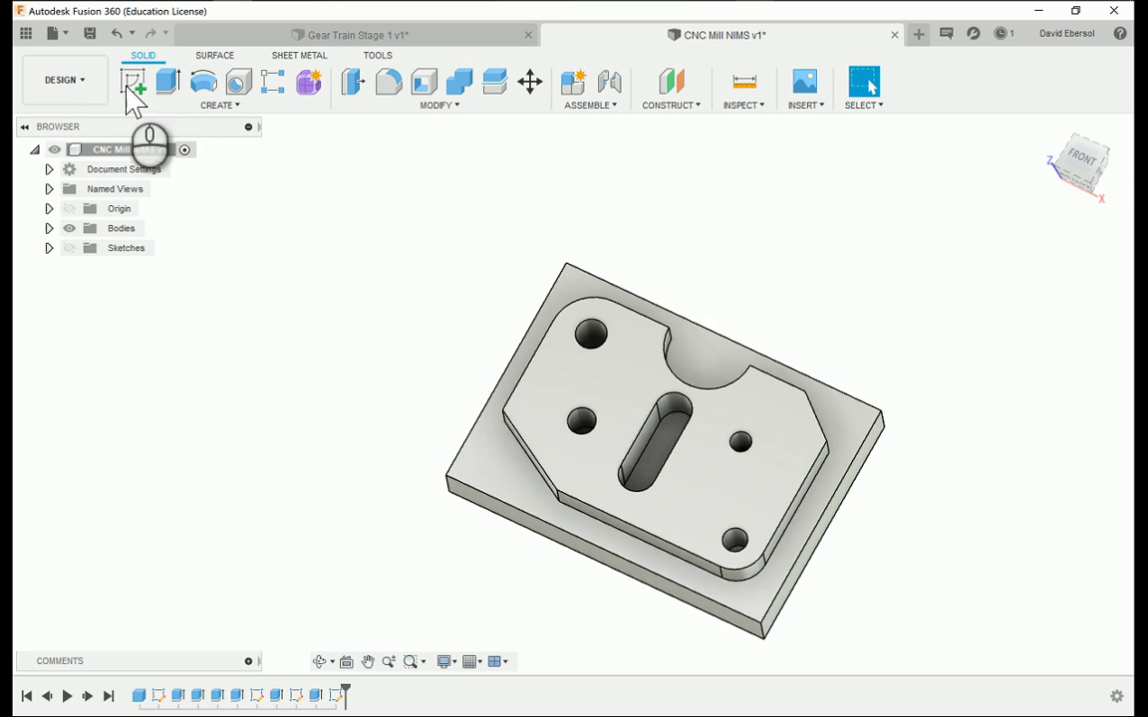
{"action": "left_click", "coordinate": [90, 90]}
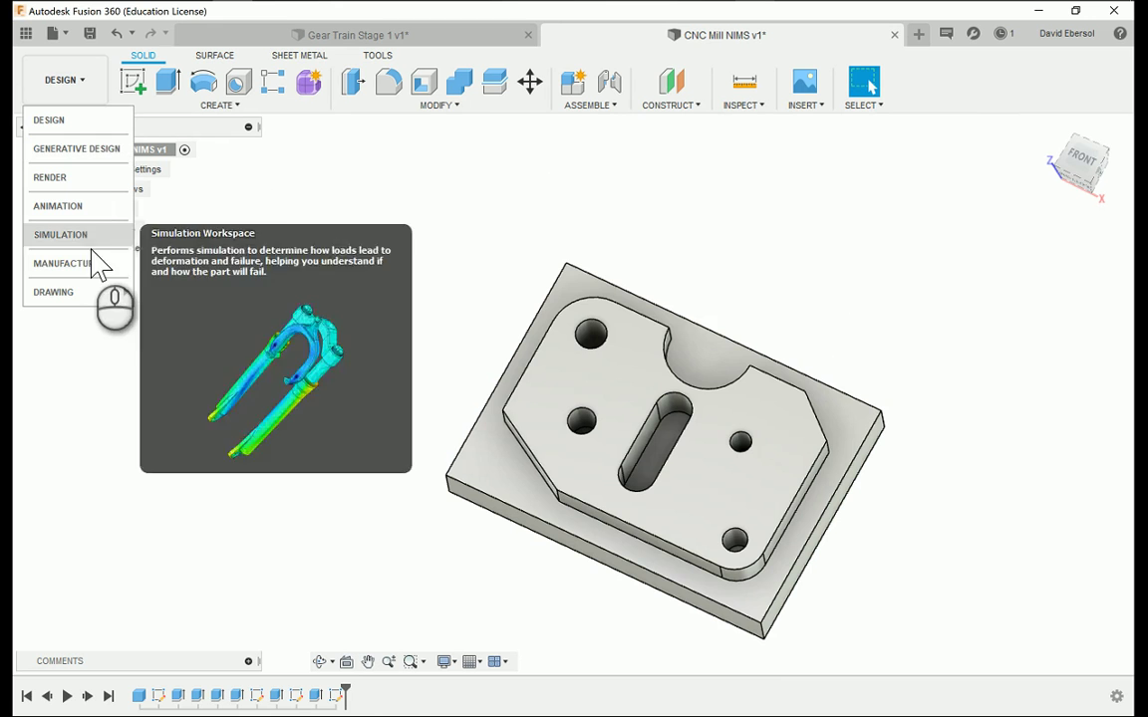
{"action": "left_click", "coordinate": [88, 267]}
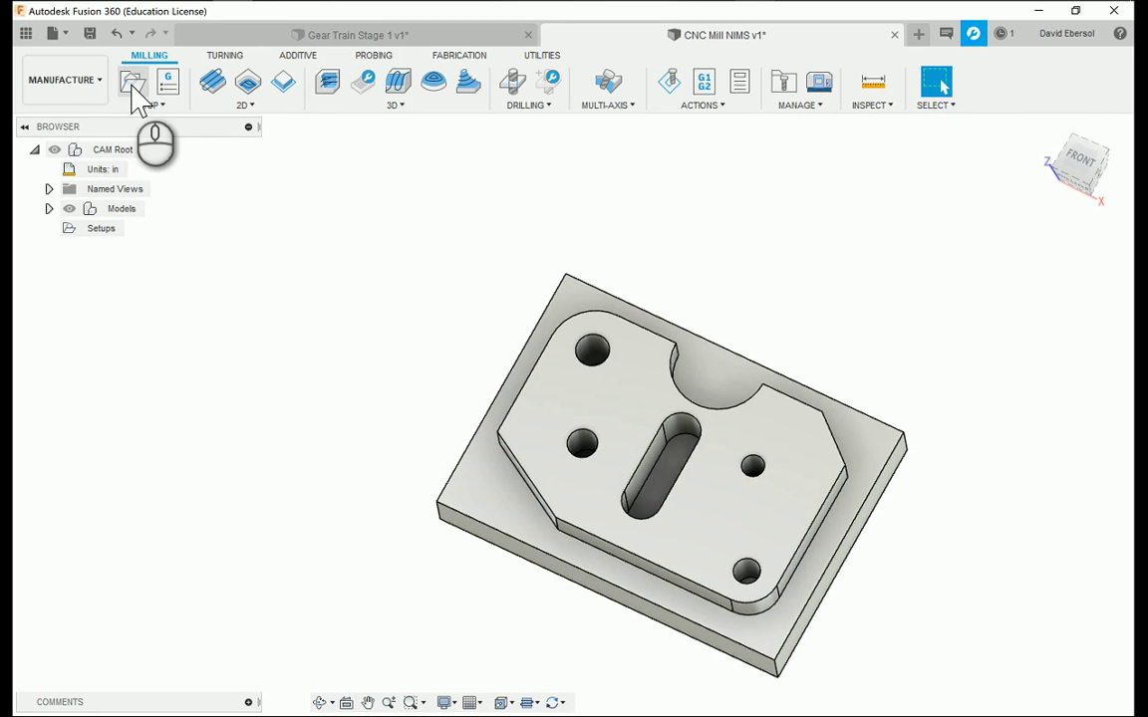
Step: Create a milling setup with its WCS origin at the upper front-left corner of the stock box
{"action": "left_click", "coordinate": [133, 86]}
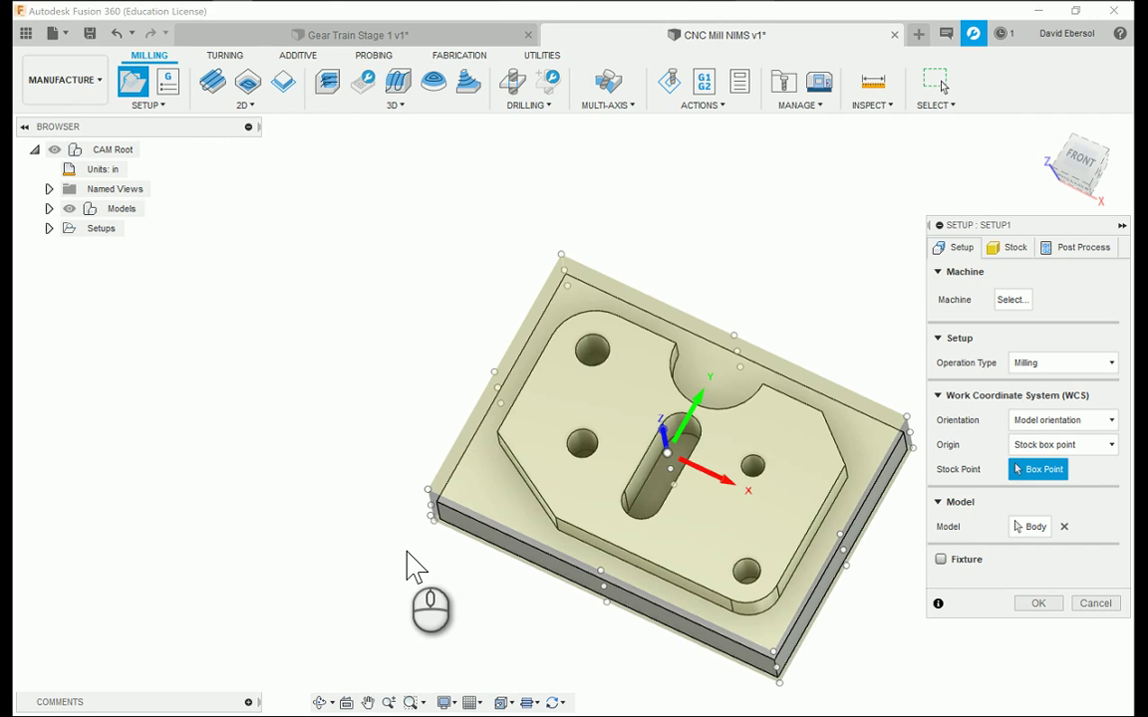
{"action": "left_click", "coordinate": [428, 489]}
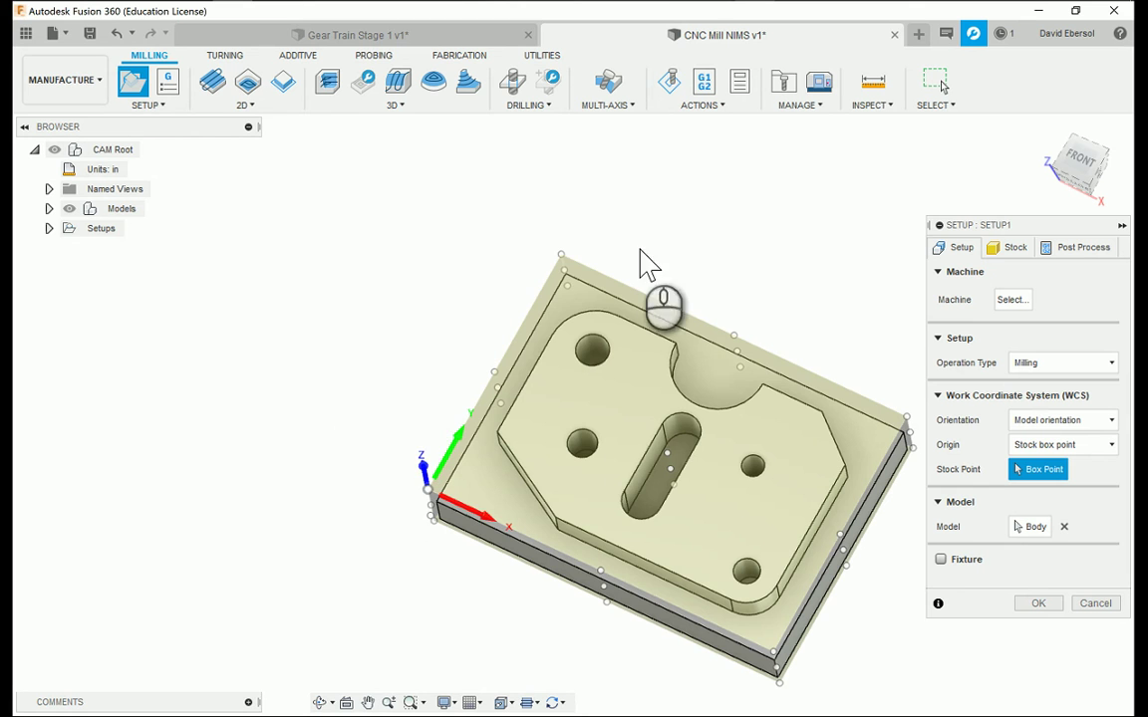
{"action": "left_click", "coordinate": [560, 255]}
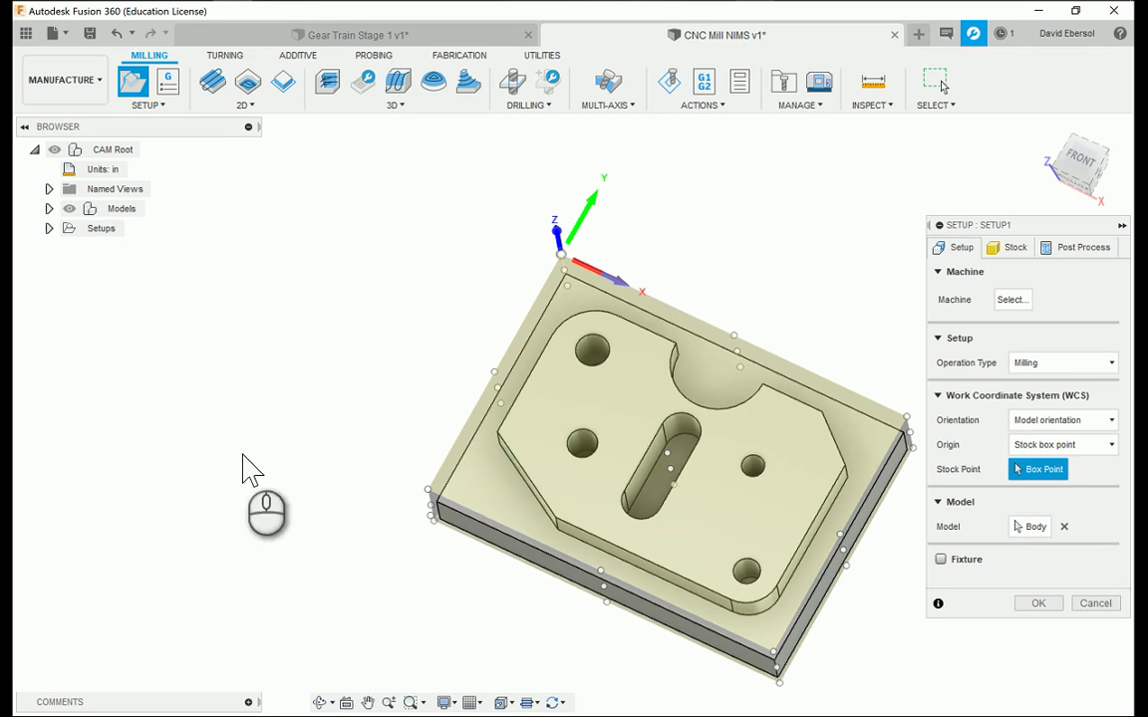
{"action": "left_click", "coordinate": [428, 490]}
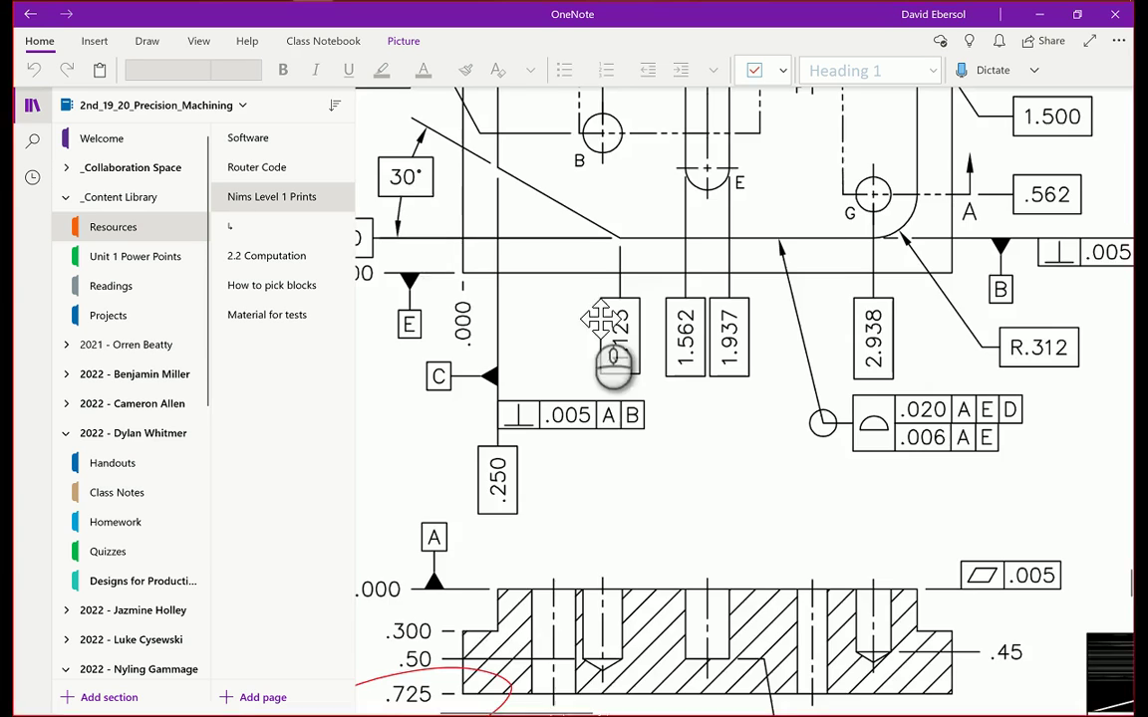
Step: Switch to OneNote and sketch L-shaped axes in red ink below the prints, circling the corner and labelling it 0,0
{"action": "scroll", "coordinate": [603, 319], "scroll_direction": "down", "scroll_amount": 10}
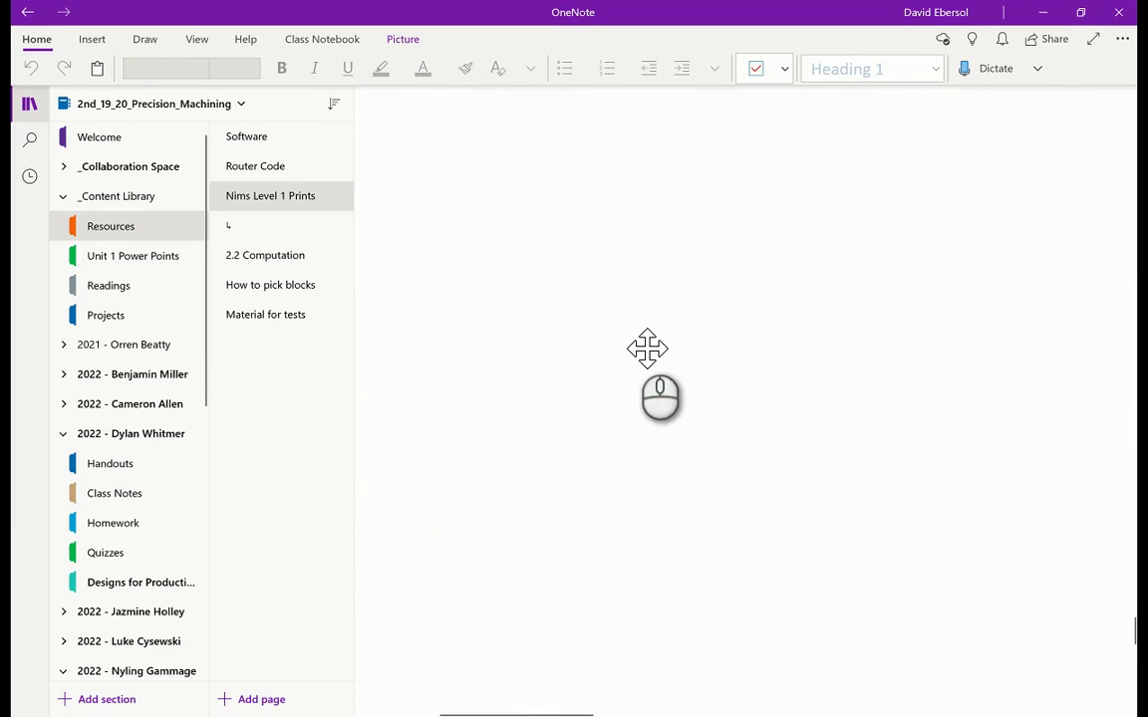
{"action": "scroll", "coordinate": [683, 627], "scroll_direction": "down", "scroll_amount": 5, "text": "ctrl"}
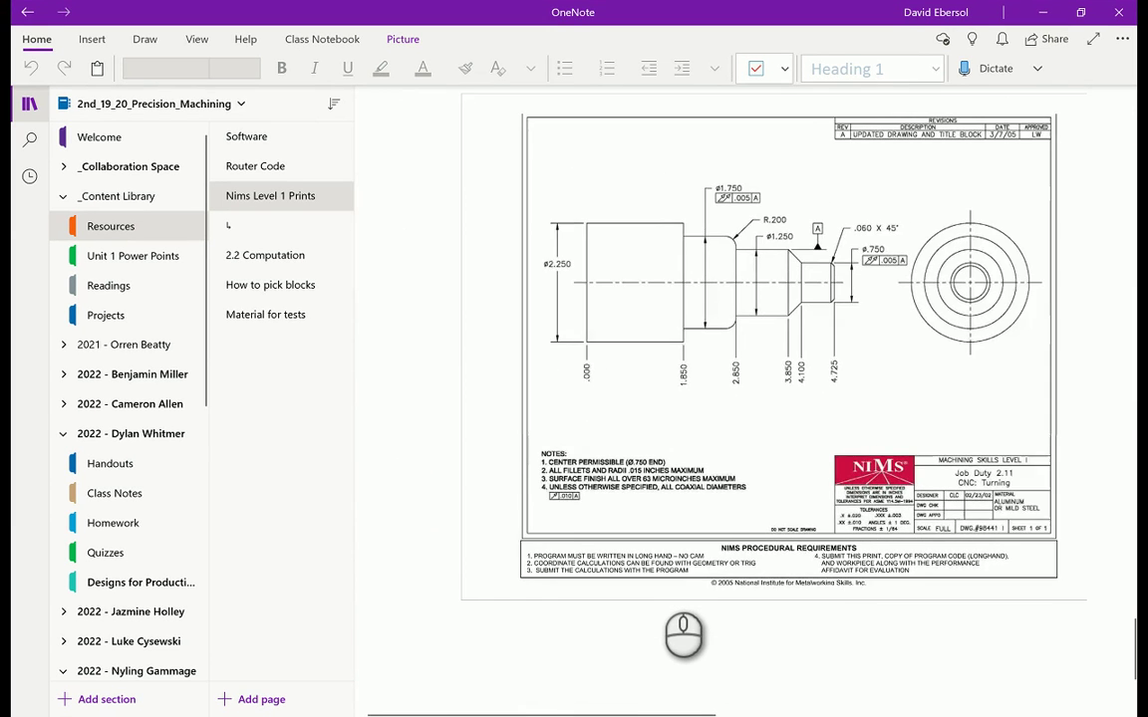
{"action": "scroll", "coordinate": [683, 637], "scroll_direction": "right", "scroll_amount": 10, "text": "shift"}
{"action": "scroll", "coordinate": [684, 634], "scroll_direction": "up", "scroll_amount": 1}
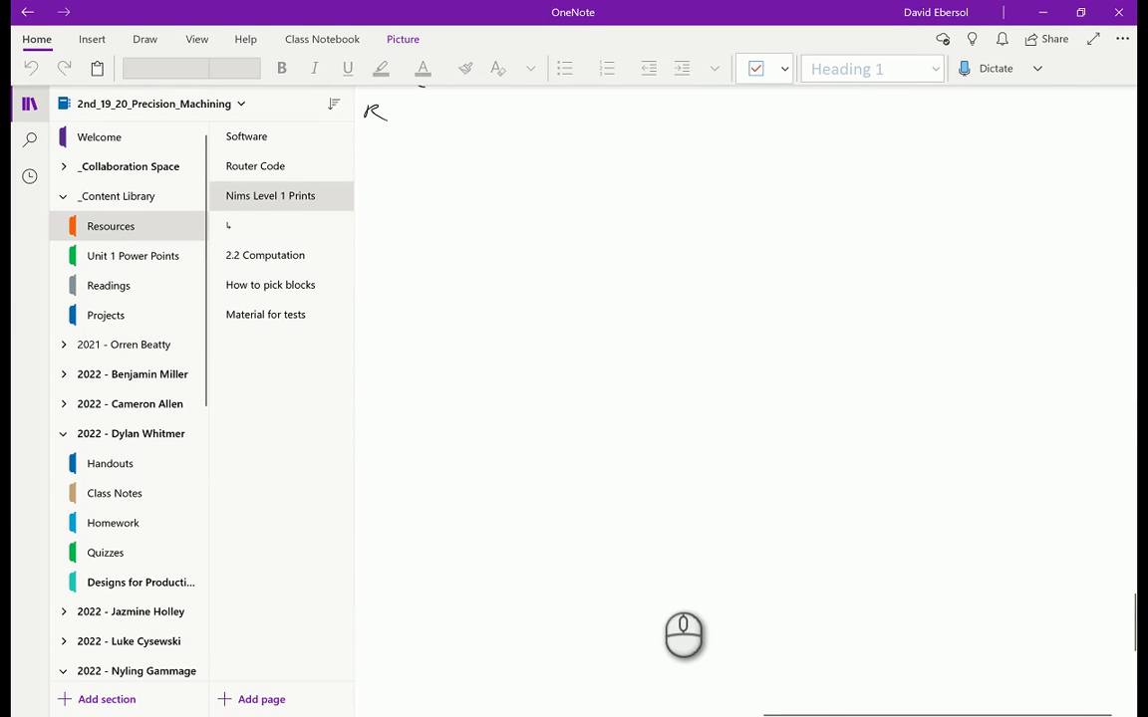
{"action": "mouse_move", "coordinate": [626, 186]}
{"action": "left_mouse_down"}
{"action": "mouse_move", "coordinate": [599, 471]}
{"action": "mouse_move", "coordinate": [960, 441]}
{"action": "left_mouse_up"}
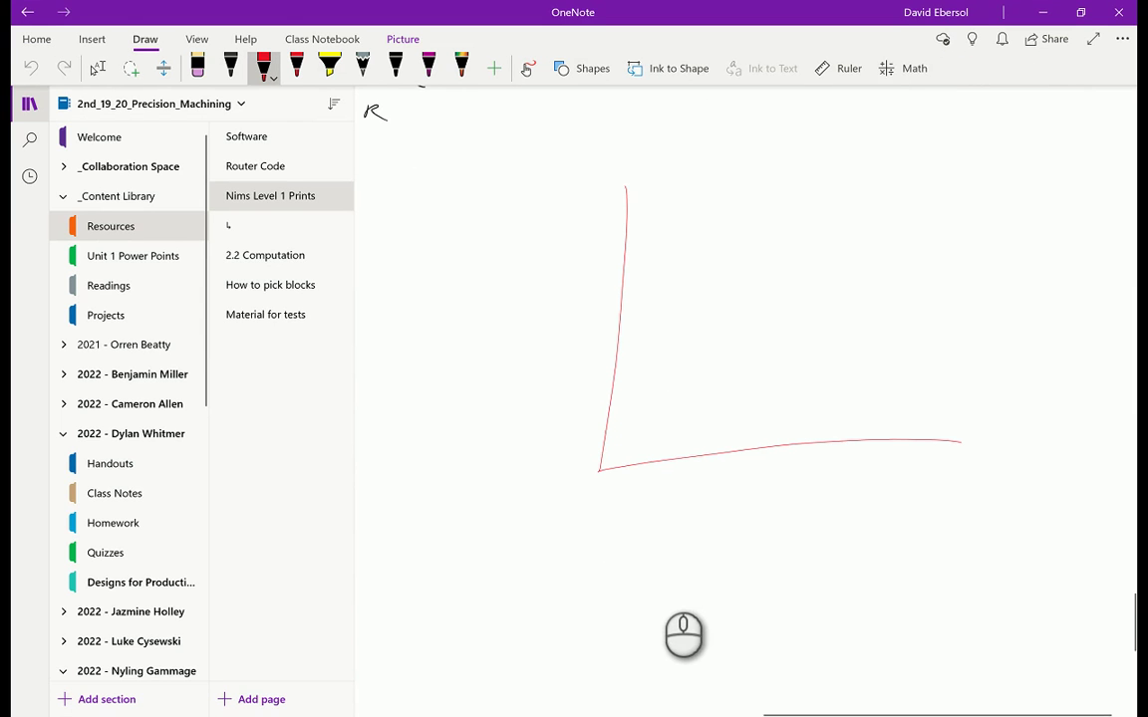
{"action": "mouse_move", "coordinate": [578, 474]}
{"action": "left_mouse_down"}
{"action": "mouse_move", "coordinate": [608, 500]}
{"action": "mouse_move", "coordinate": [554, 498]}
{"action": "left_mouse_up"}
{"action": "left_click_drag", "start_coordinate": [601, 534], "coordinate": [599, 536]}
{"action": "mouse_move", "coordinate": [634, 559]}
{"action": "left_mouse_down"}
{"action": "mouse_move", "coordinate": [622, 577]}
{"action": "mouse_move", "coordinate": [649, 561]}
{"action": "left_mouse_up"}
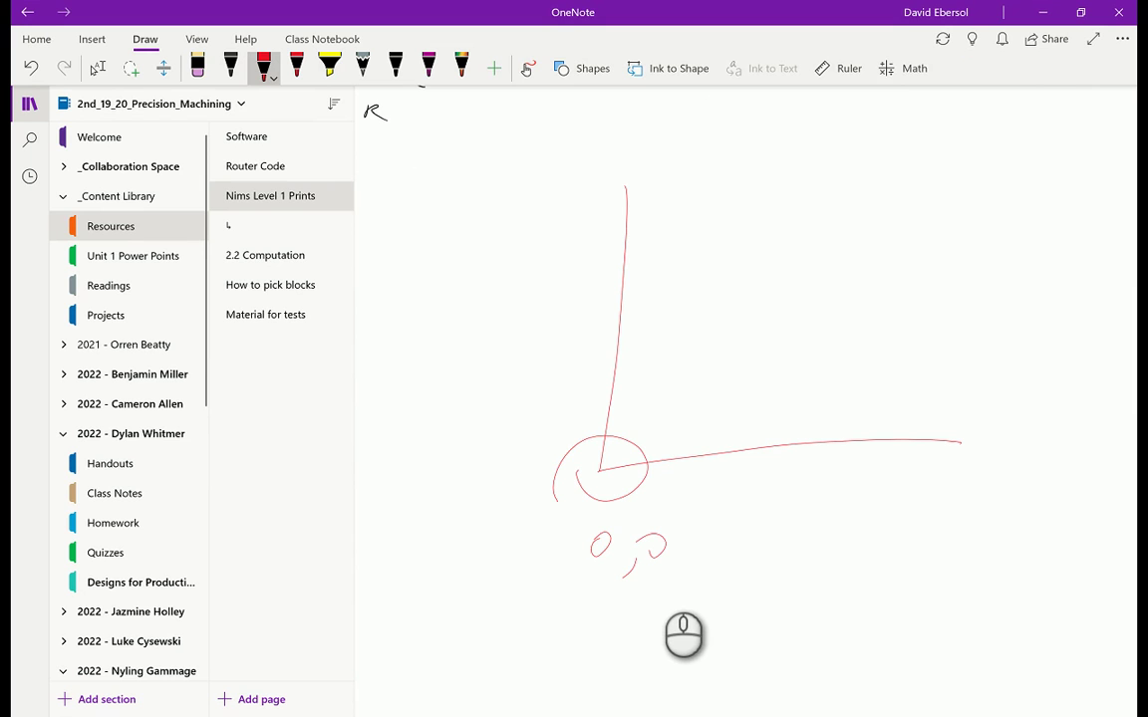
Step: Label the vertical axis Y and the horizontal axis X, and mark both directions from the origin as positive
{"action": "left_click_drag", "start_coordinate": [563, 157], "coordinate": [650, 137]}
{"action": "left_click_drag", "start_coordinate": [967, 468], "coordinate": [931, 528]}
{"action": "left_click_drag", "start_coordinate": [939, 486], "coordinate": [986, 539]}
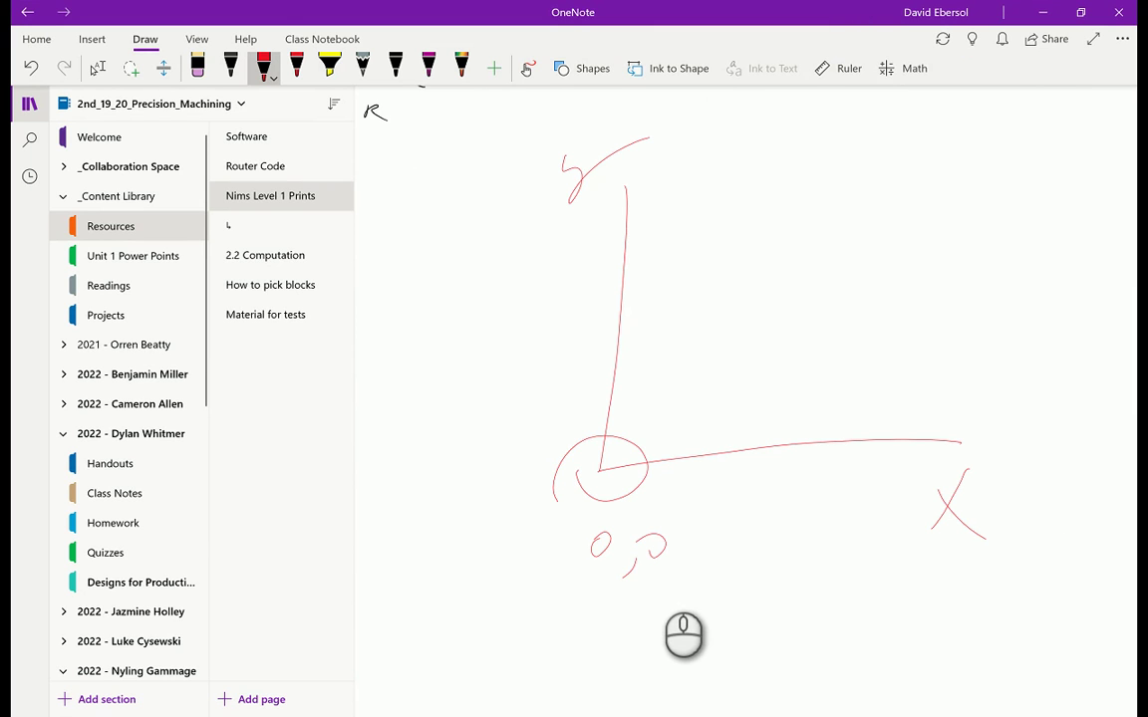
{"action": "mouse_move", "coordinate": [701, 501]}
{"action": "left_mouse_down"}
{"action": "mouse_move", "coordinate": [794, 533]}
{"action": "mouse_move", "coordinate": [852, 573]}
{"action": "left_mouse_up"}
{"action": "left_click_drag", "start_coordinate": [833, 544], "coordinate": [882, 545]}
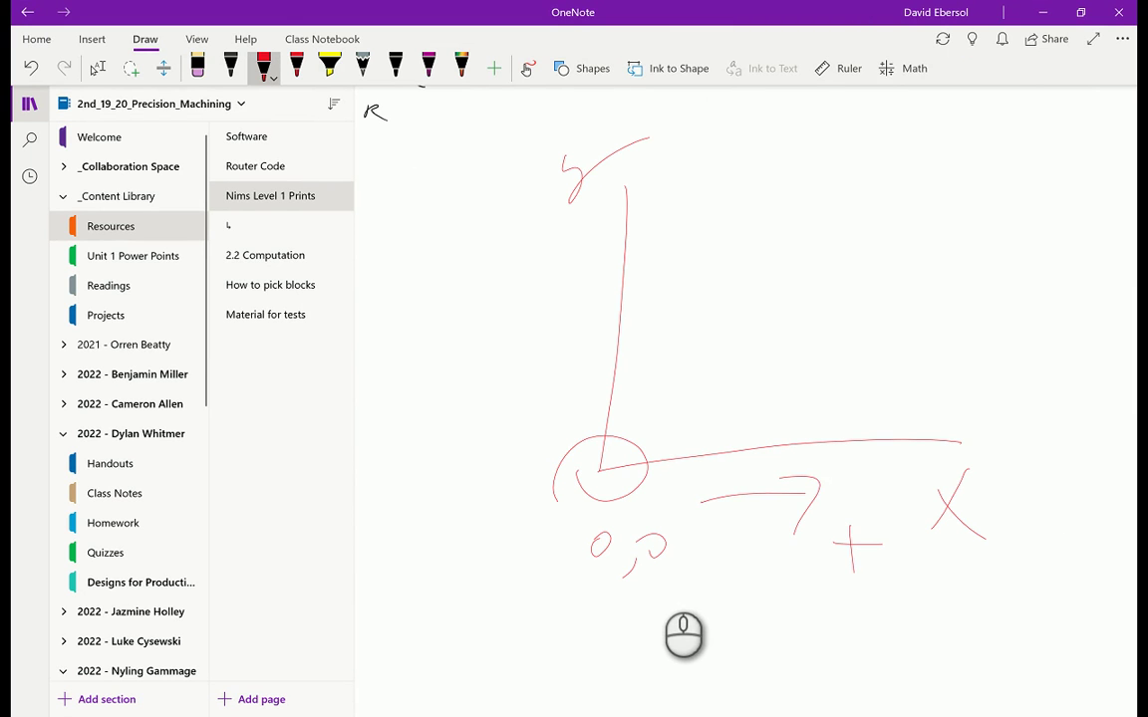
{"action": "left_click_drag", "start_coordinate": [580, 317], "coordinate": [585, 353]}
{"action": "left_click_drag", "start_coordinate": [568, 333], "coordinate": [619, 327]}
{"action": "left_click_drag", "start_coordinate": [697, 454], "coordinate": [757, 498]}
{"action": "left_click_drag", "start_coordinate": [598, 165], "coordinate": [603, 468]}
Step: Draw crossed axes in red ink below the first diagram, outline a rectangle in the lower-left quadrant and circle the origin
{"action": "scroll", "coordinate": [745, 399], "scroll_direction": "down", "scroll_amount": 5}
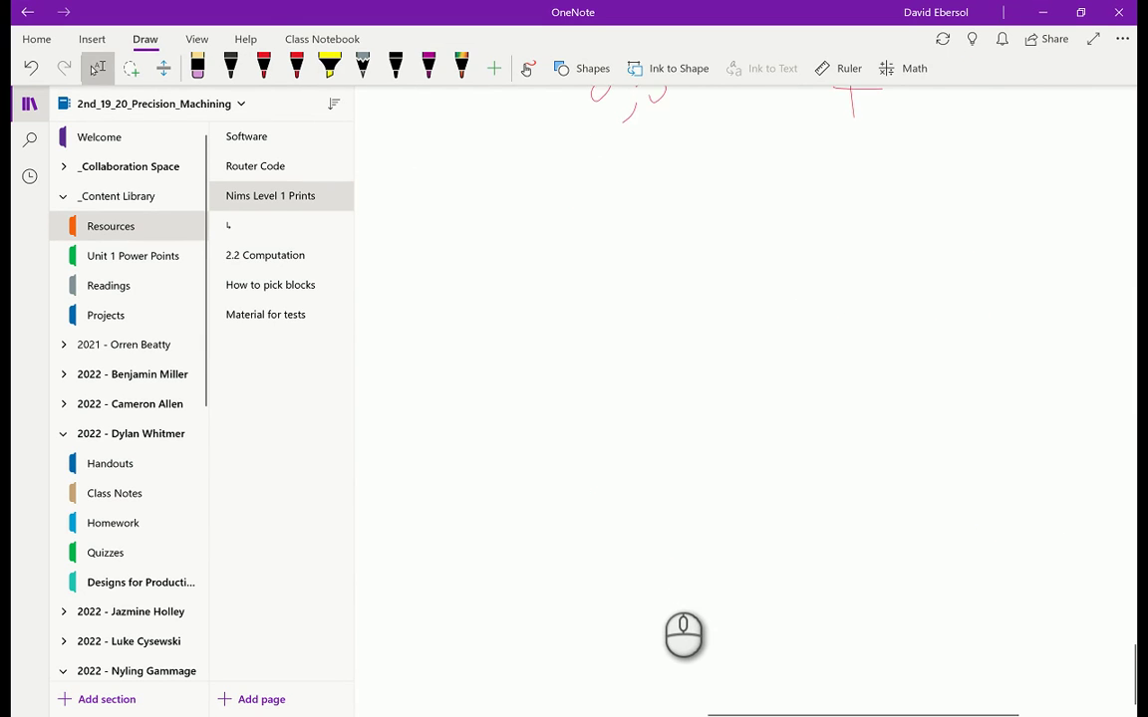
{"action": "left_click", "coordinate": [263, 65]}
{"action": "left_click_drag", "start_coordinate": [704, 249], "coordinate": [730, 609]}
{"action": "left_click_drag", "start_coordinate": [470, 463], "coordinate": [1010, 418]}
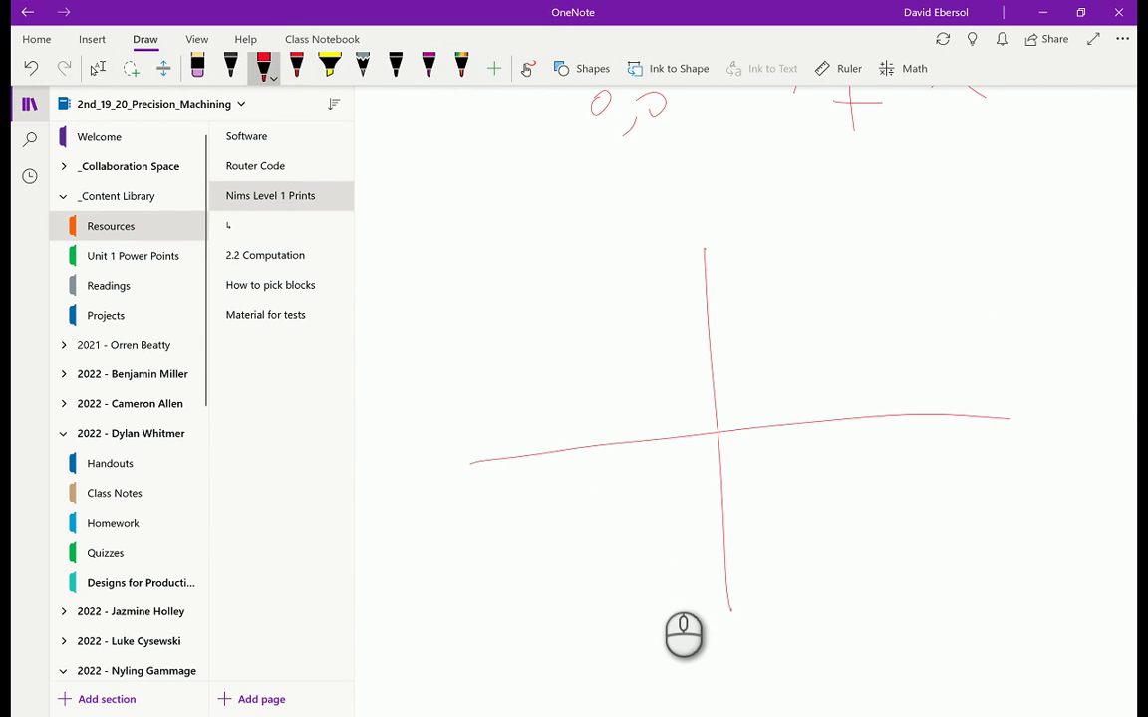
{"action": "mouse_move", "coordinate": [488, 467]}
{"action": "left_mouse_down"}
{"action": "mouse_move", "coordinate": [700, 450]}
{"action": "mouse_move", "coordinate": [727, 576]}
{"action": "mouse_move", "coordinate": [485, 582]}
{"action": "left_mouse_up"}
{"action": "left_click_drag", "start_coordinate": [705, 439], "coordinate": [709, 444]}
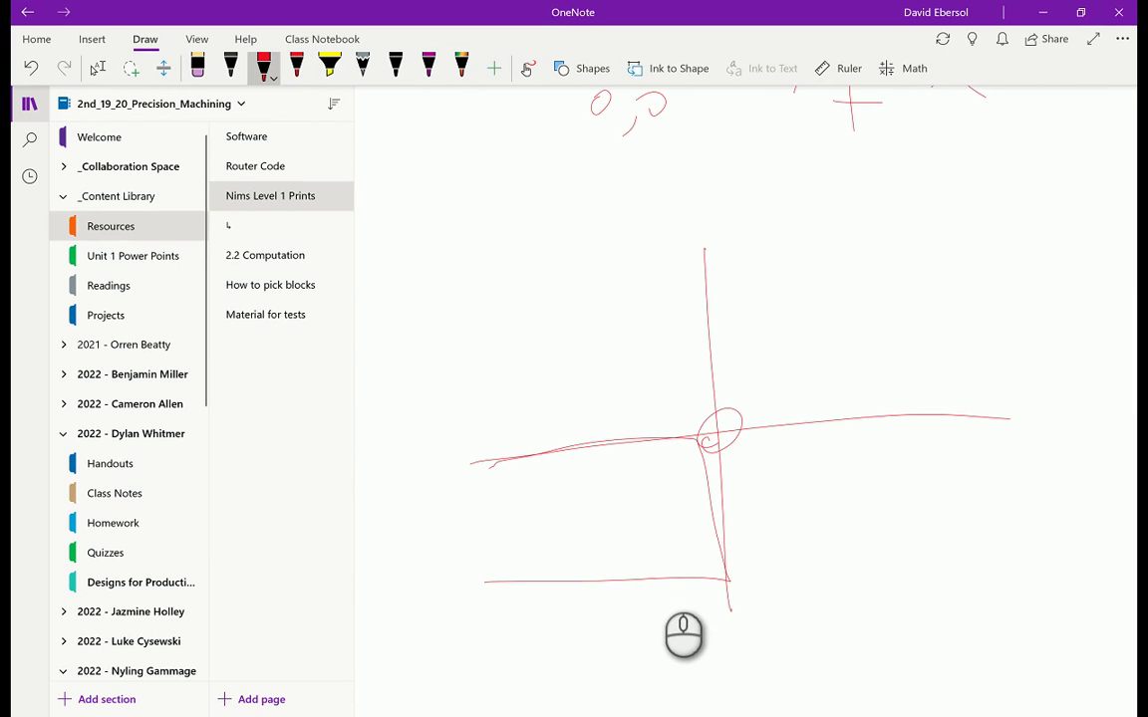
Step: Add arrows along the rectangle pointing left and down from the origin, and mark both directions with minus signs
{"action": "mouse_move", "coordinate": [664, 391]}
{"action": "left_mouse_down"}
{"action": "mouse_move", "coordinate": [578, 411]}
{"action": "mouse_move", "coordinate": [546, 381]}
{"action": "left_mouse_up"}
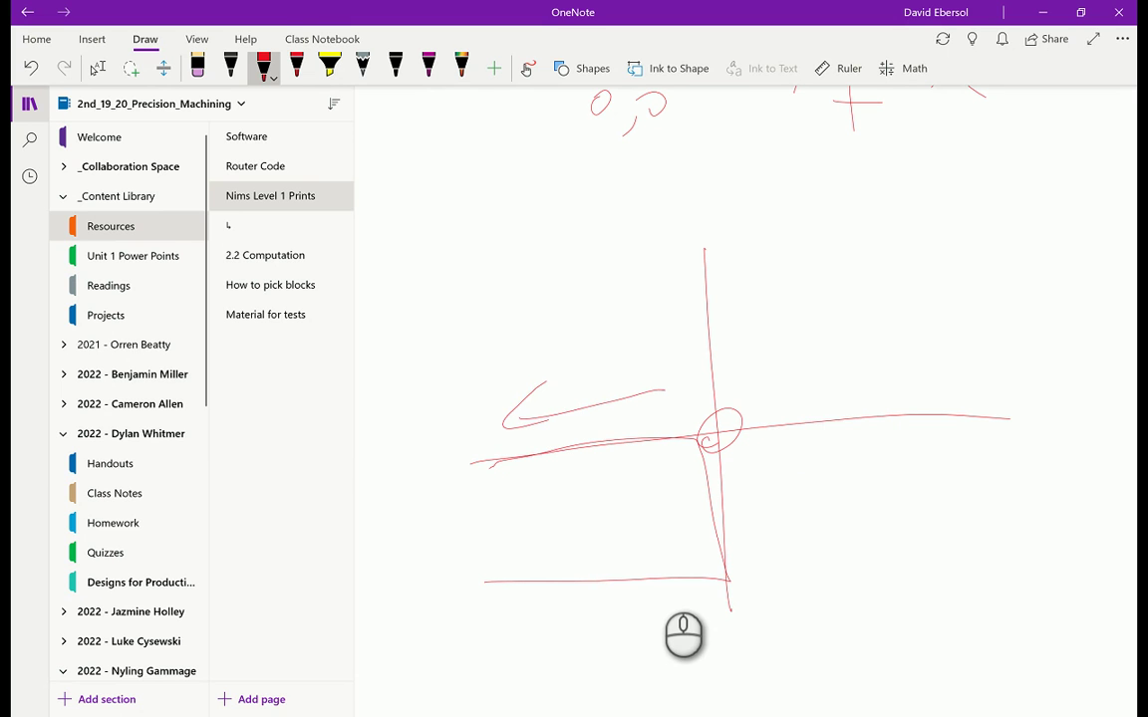
{"action": "mouse_move", "coordinate": [749, 522]}
{"action": "left_mouse_down"}
{"action": "mouse_move", "coordinate": [764, 572]}
{"action": "mouse_move", "coordinate": [790, 543]}
{"action": "left_mouse_up"}
{"action": "left_click_drag", "start_coordinate": [459, 431], "coordinate": [466, 433]}
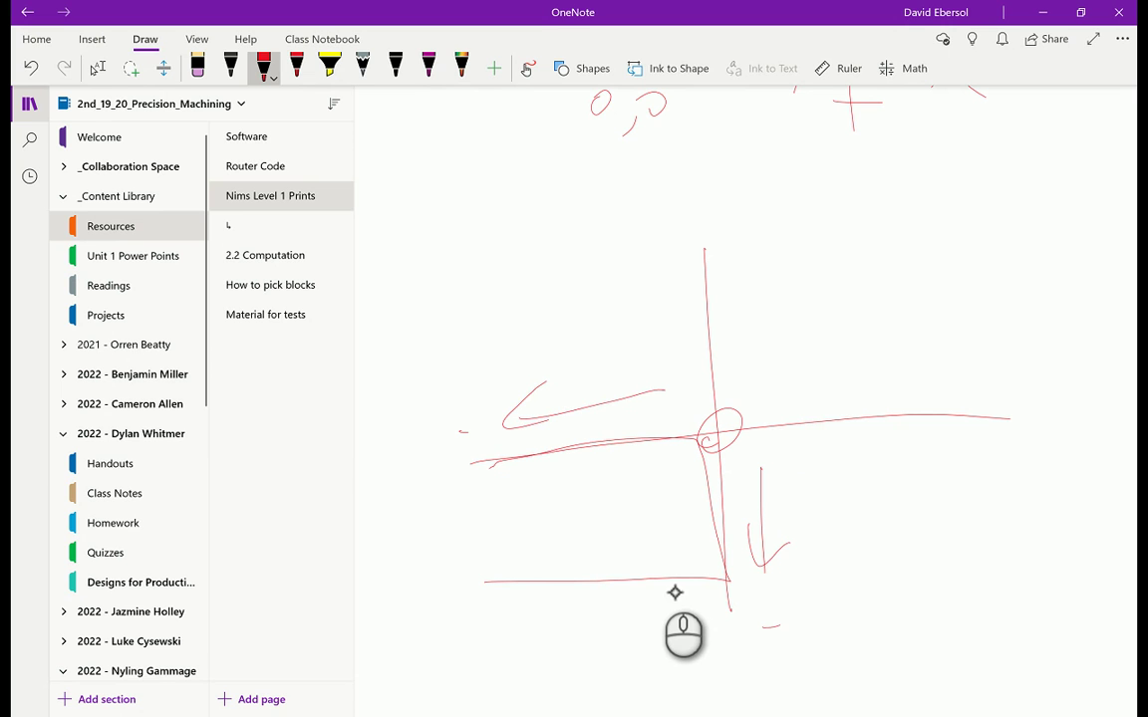
Step: Sketch a third diagram with crossed axes running through the middle of a rectangular part
{"action": "scroll", "coordinate": [673, 591], "scroll_direction": "down", "scroll_amount": 5}
{"action": "left_click_drag", "start_coordinate": [722, 310], "coordinate": [760, 595]}
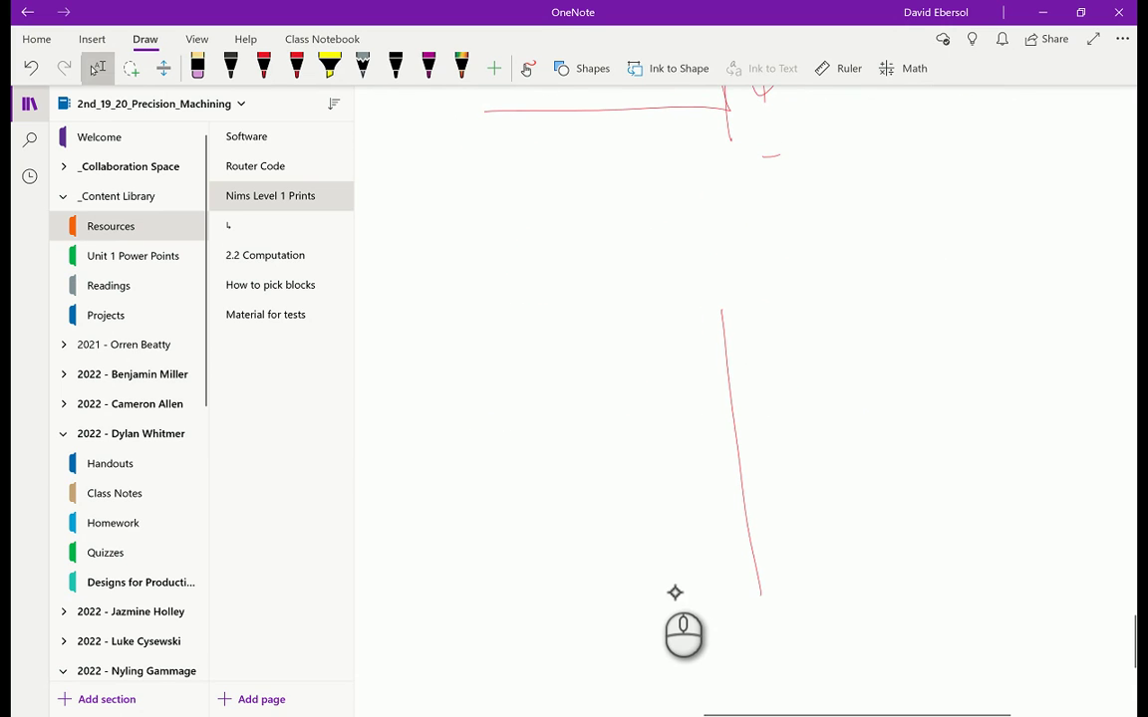
{"action": "left_click_drag", "start_coordinate": [478, 487], "coordinate": [971, 439]}
{"action": "mouse_move", "coordinate": [563, 374]}
{"action": "left_mouse_down"}
{"action": "mouse_move", "coordinate": [589, 474]}
{"action": "mouse_move", "coordinate": [886, 337]}
{"action": "mouse_move", "coordinate": [484, 432]}
{"action": "left_mouse_up"}
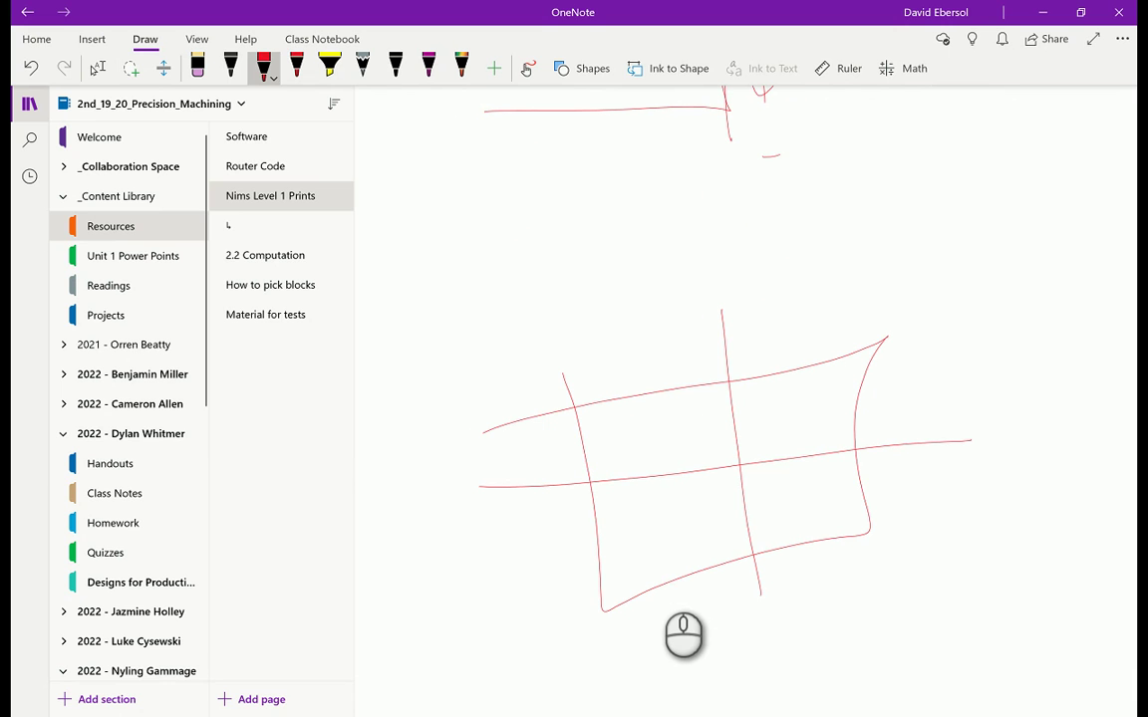
Step: Circle the centre origin of the rectangular part and mark the right and upper directions with plus signs
{"action": "mouse_move", "coordinate": [688, 495]}
{"action": "left_mouse_down"}
{"action": "mouse_move", "coordinate": [783, 454]}
{"action": "mouse_move", "coordinate": [817, 529]}
{"action": "left_mouse_up"}
{"action": "left_click_drag", "start_coordinate": [796, 516], "coordinate": [827, 512]}
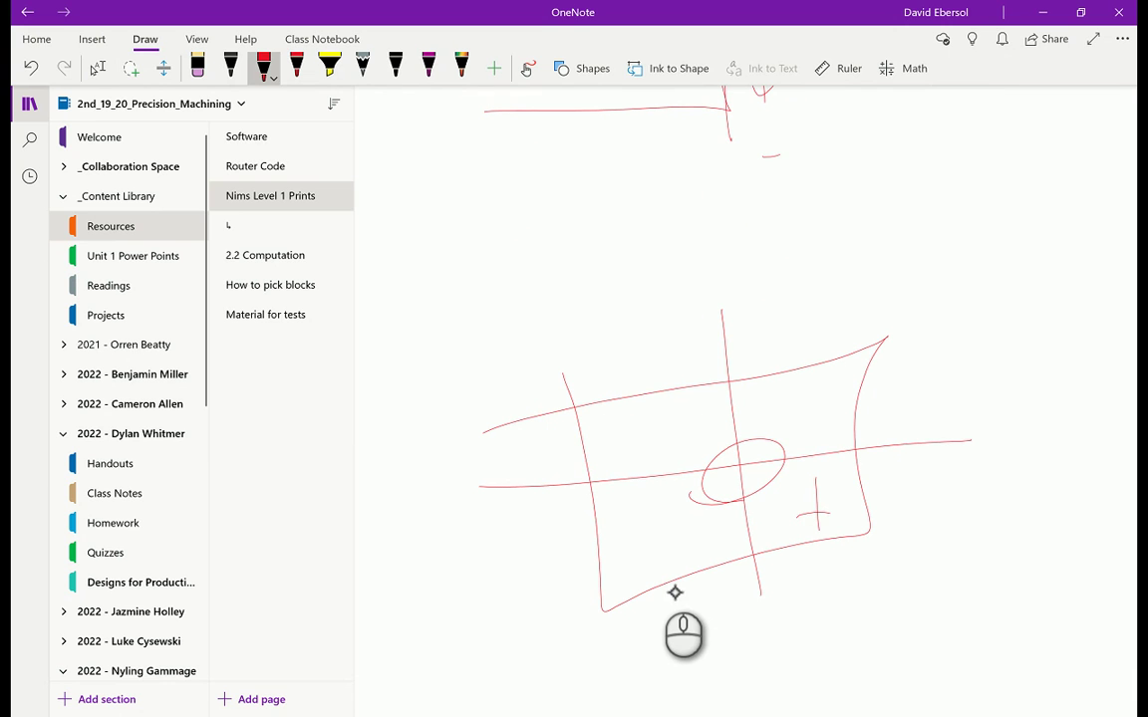
{"action": "left_click_drag", "start_coordinate": [704, 387], "coordinate": [726, 386]}
{"action": "left_click_drag", "start_coordinate": [710, 389], "coordinate": [712, 427]}
Step: Draw a large red circle for a round part below the rectangular diagram
{"action": "scroll", "coordinate": [684, 635], "scroll_direction": "down", "scroll_amount": 5}
{"action": "mouse_move", "coordinate": [722, 285]}
{"action": "left_mouse_down"}
{"action": "mouse_move", "coordinate": [726, 556]}
{"action": "mouse_move", "coordinate": [670, 289]}
{"action": "left_mouse_up"}
{"action": "mouse_move", "coordinate": [620, 240]}
{"action": "left_mouse_down"}
{"action": "mouse_move", "coordinate": [775, 610]}
{"action": "mouse_move", "coordinate": [1006, 586]}
{"action": "left_mouse_up"}
{"action": "left_click_drag", "start_coordinate": [681, 609], "coordinate": [666, 655]}
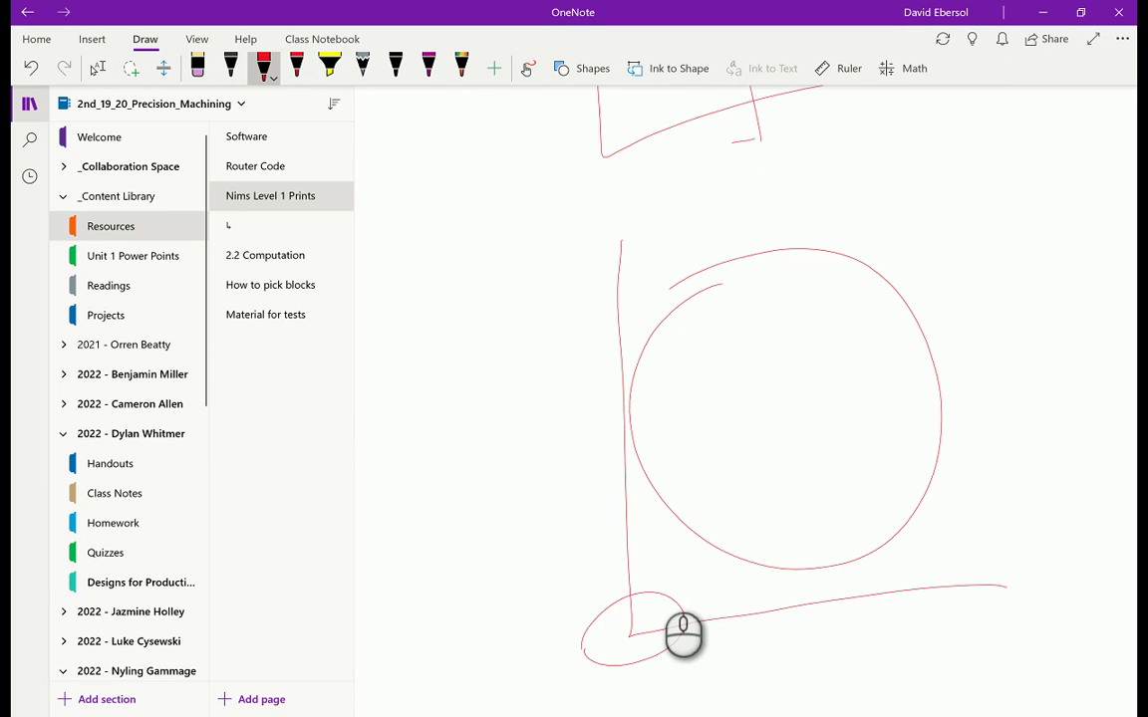
{"action": "key", "text": "ctrl+z"}
{"action": "key", "text": "ctrl+z"}
Step: Draw crossed axes through the round part and circle the origin at its centre
{"action": "mouse_move", "coordinate": [760, 175]}
{"action": "left_mouse_down"}
{"action": "mouse_move", "coordinate": [819, 516]}
{"action": "mouse_move", "coordinate": [854, 633]}
{"action": "left_mouse_up"}
{"action": "left_click_drag", "start_coordinate": [537, 435], "coordinate": [1072, 363]}
{"action": "left_click_drag", "start_coordinate": [767, 434], "coordinate": [802, 384]}
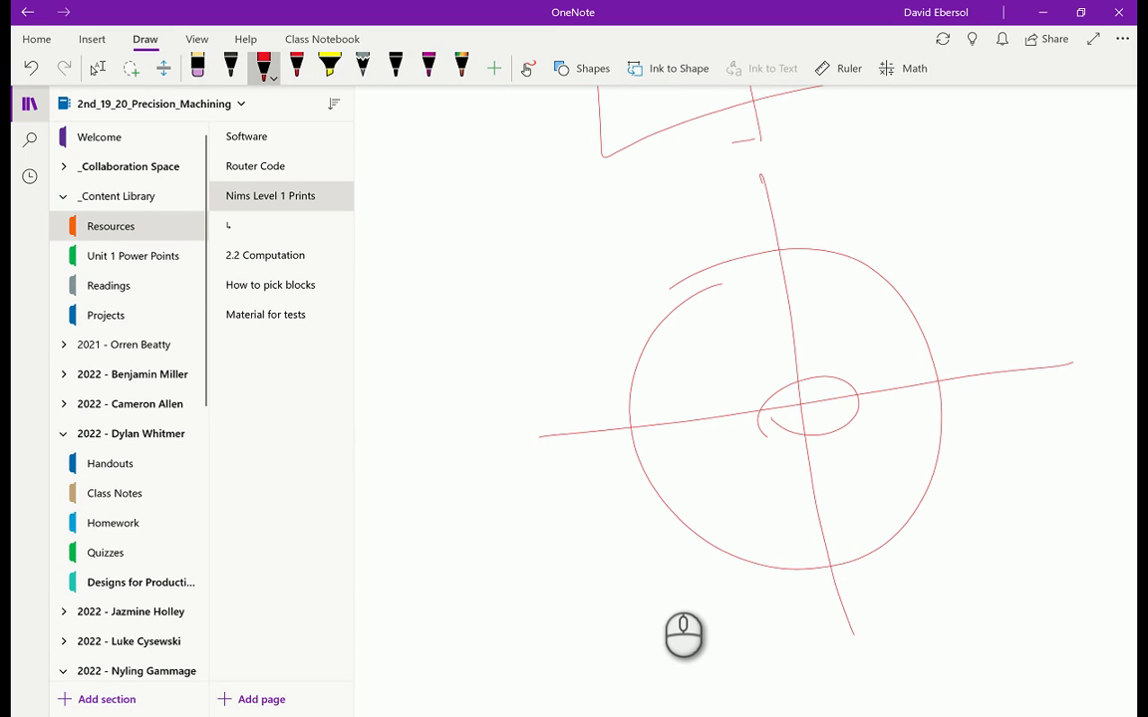
Step: Mark the round part's upper and right directions with plus signs and its left and lower directions with minus signs
{"action": "left_click_drag", "start_coordinate": [748, 325], "coordinate": [757, 365]}
{"action": "left_click_drag", "start_coordinate": [888, 410], "coordinate": [896, 466]}
{"action": "left_click_drag", "start_coordinate": [724, 333], "coordinate": [759, 330]}
{"action": "left_click_drag", "start_coordinate": [871, 444], "coordinate": [893, 443]}
{"action": "left_click_drag", "start_coordinate": [669, 456], "coordinate": [694, 447]}
{"action": "left_click_drag", "start_coordinate": [811, 508], "coordinate": [813, 527]}
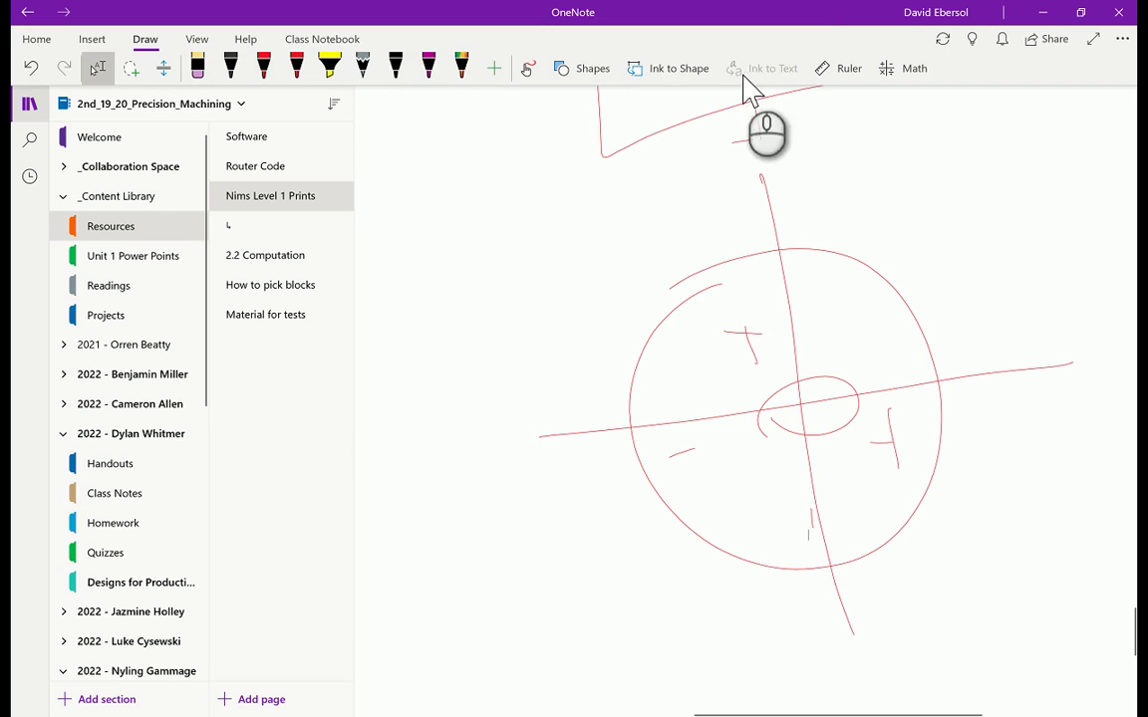
{"action": "left_click", "coordinate": [96, 68]}
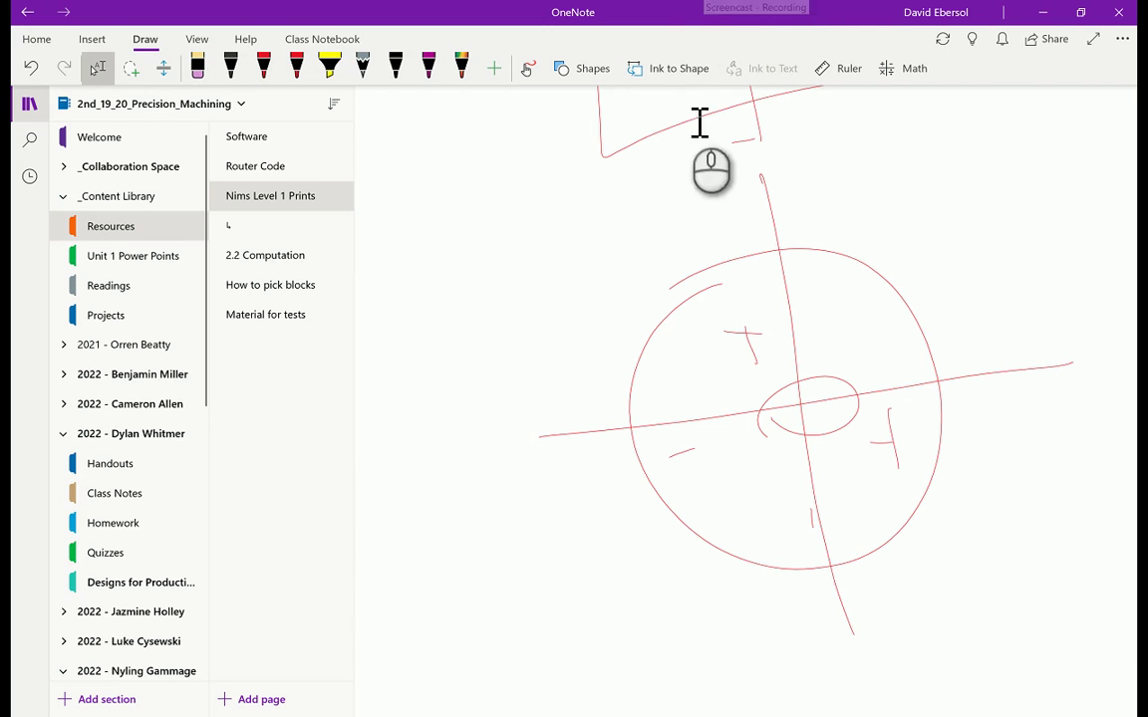
Step: Return to Fusion 360 and examine the corner origin and the operation type choices of the setup
{"action": "scroll", "coordinate": [669, 242], "scroll_direction": "up", "scroll_amount": 2}
{"action": "scroll", "coordinate": [670, 242], "scroll_direction": "up", "scroll_amount": 6}
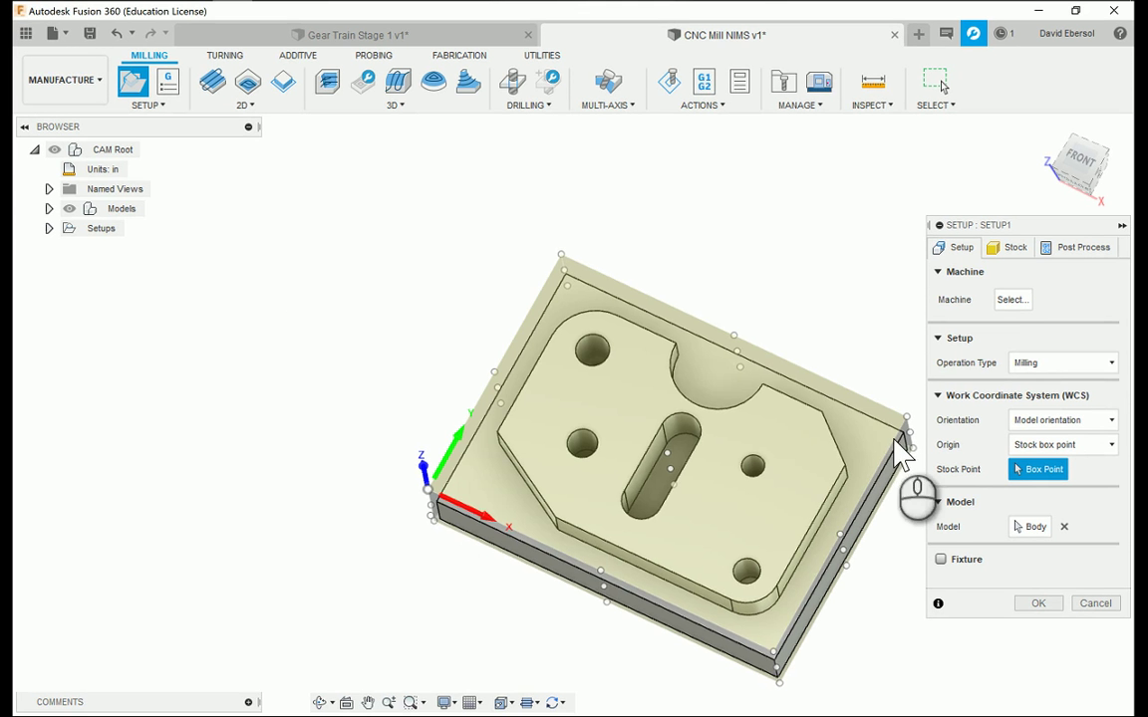
{"action": "left_click", "coordinate": [1080, 199]}
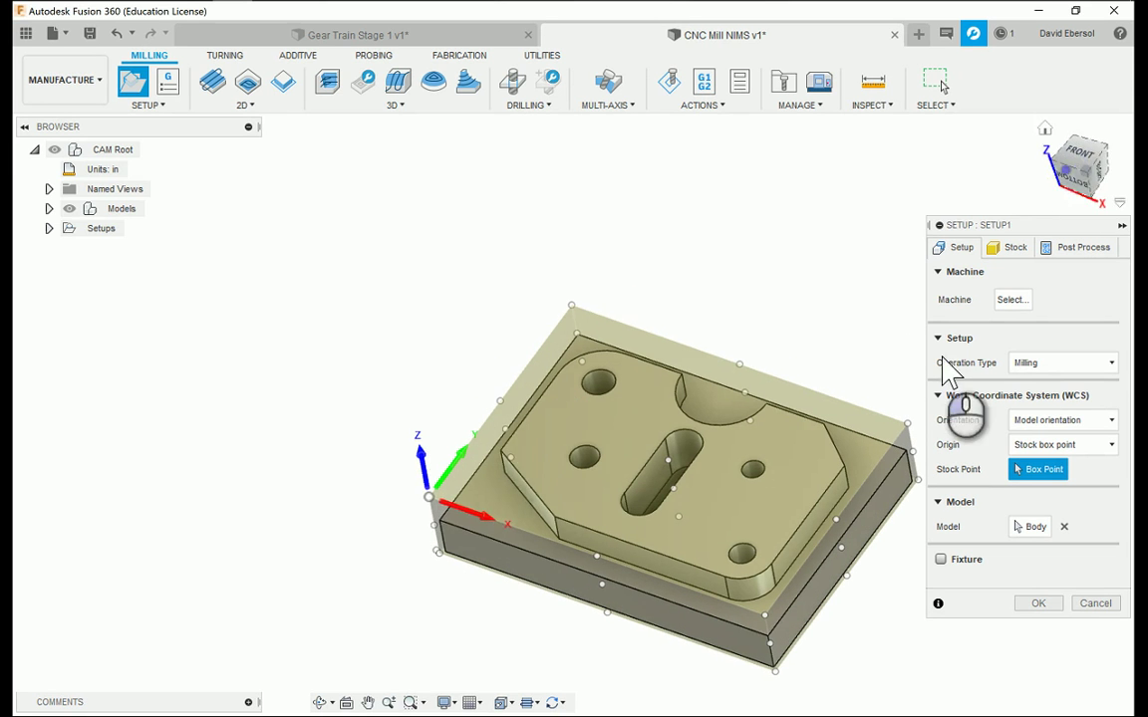
{"action": "left_click", "coordinate": [431, 456]}
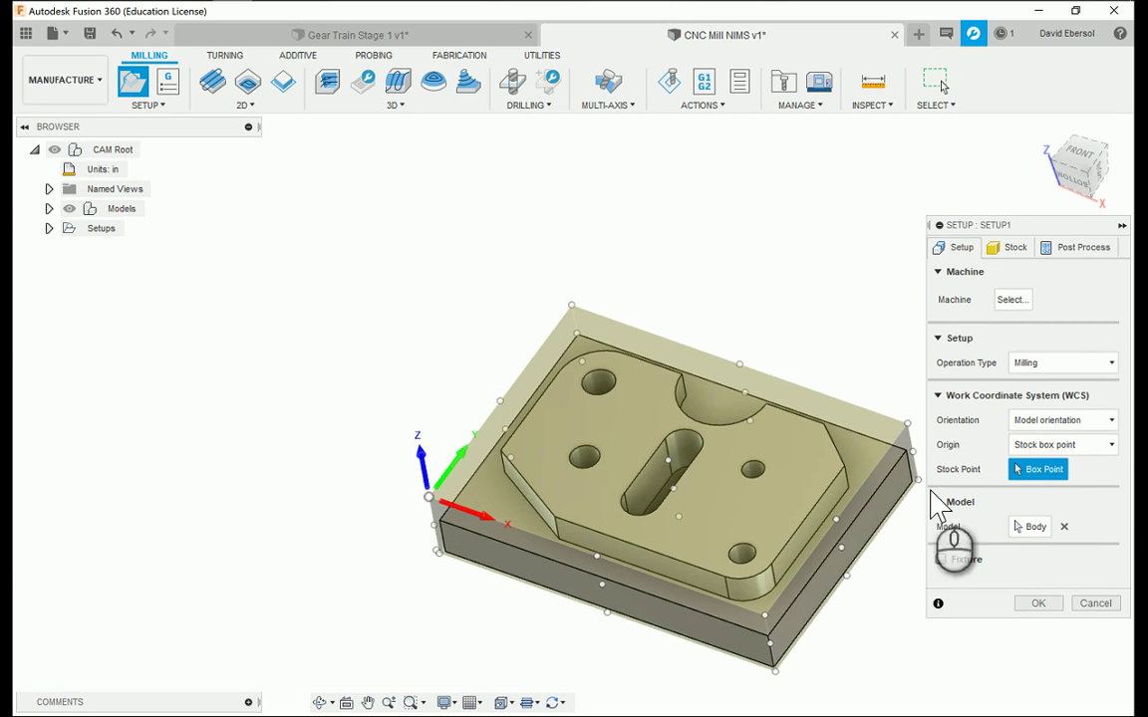
{"action": "left_click", "coordinate": [1071, 364]}
{"action": "left_click", "coordinate": [1071, 364]}
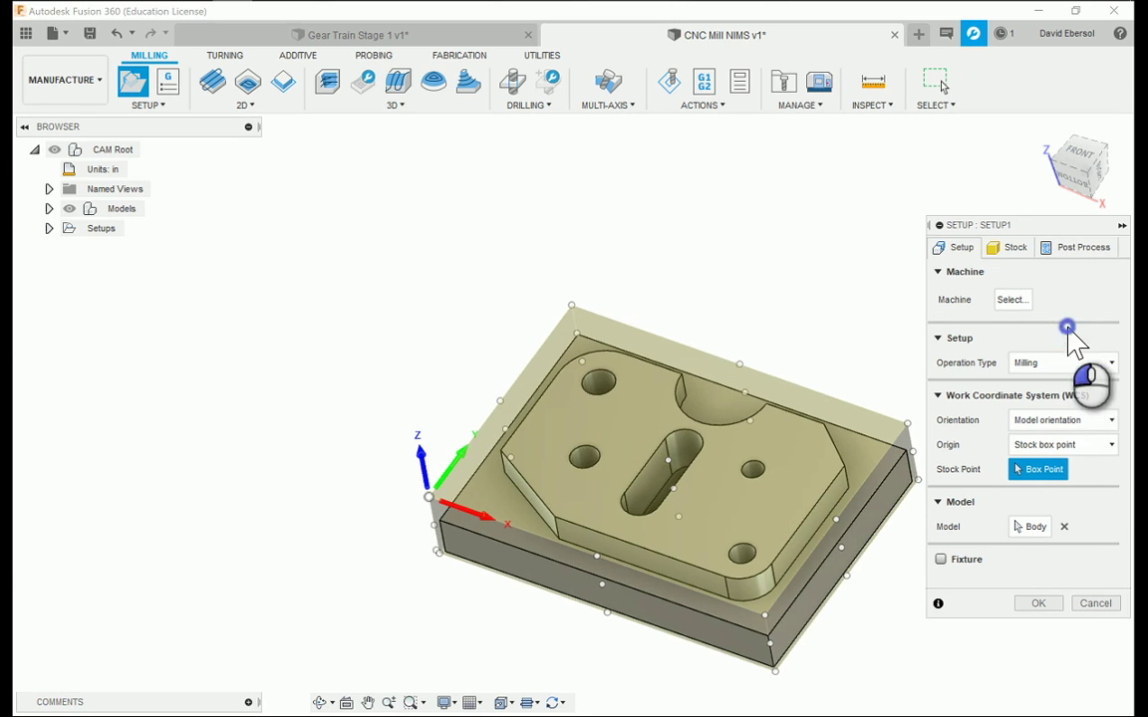
Step: Set the work coordinate orientation to Select Z axis/plane & X axis and pick the base's short-side edge as the Z axis
{"action": "left_click", "coordinate": [1091, 445]}
{"action": "left_click", "coordinate": [1076, 420]}
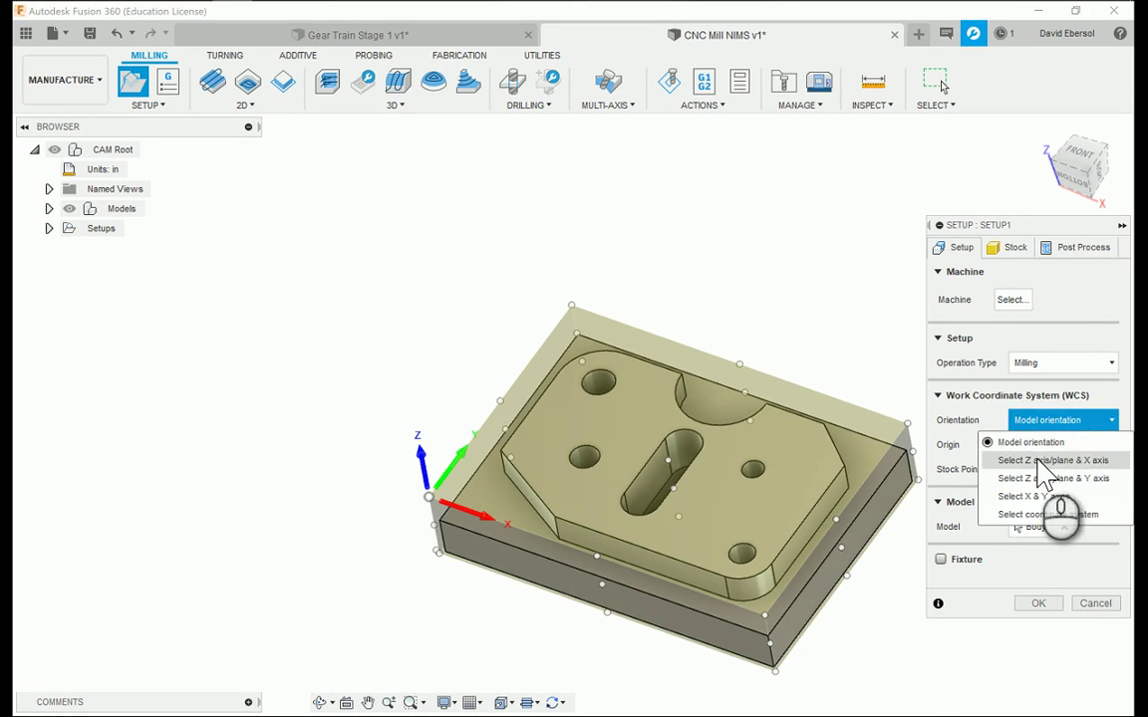
{"action": "left_click", "coordinate": [1041, 458]}
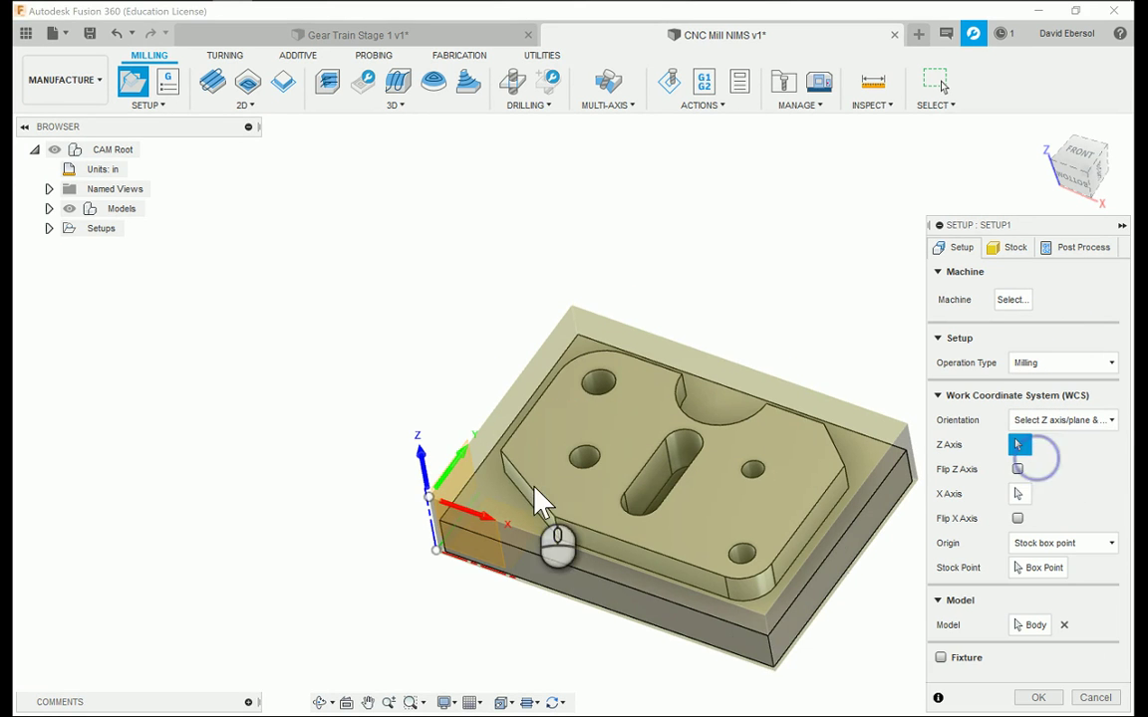
{"action": "left_click", "coordinate": [795, 625]}
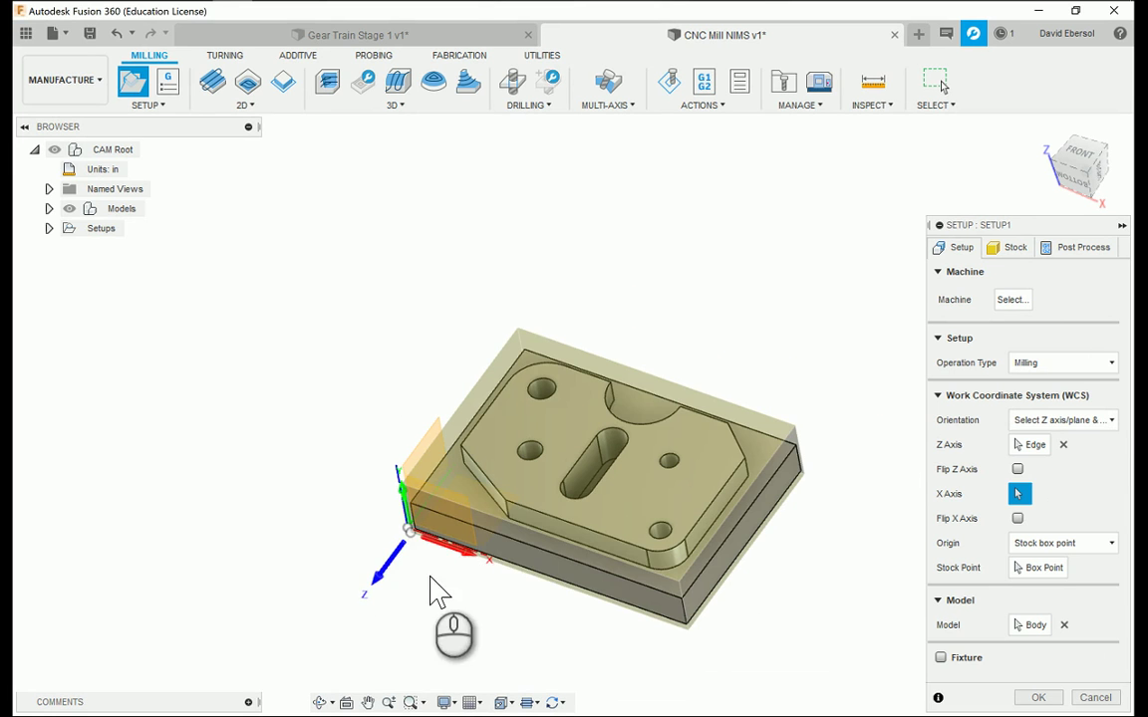
{"action": "left_click", "coordinate": [385, 573]}
{"action": "left_click", "coordinate": [454, 496]}
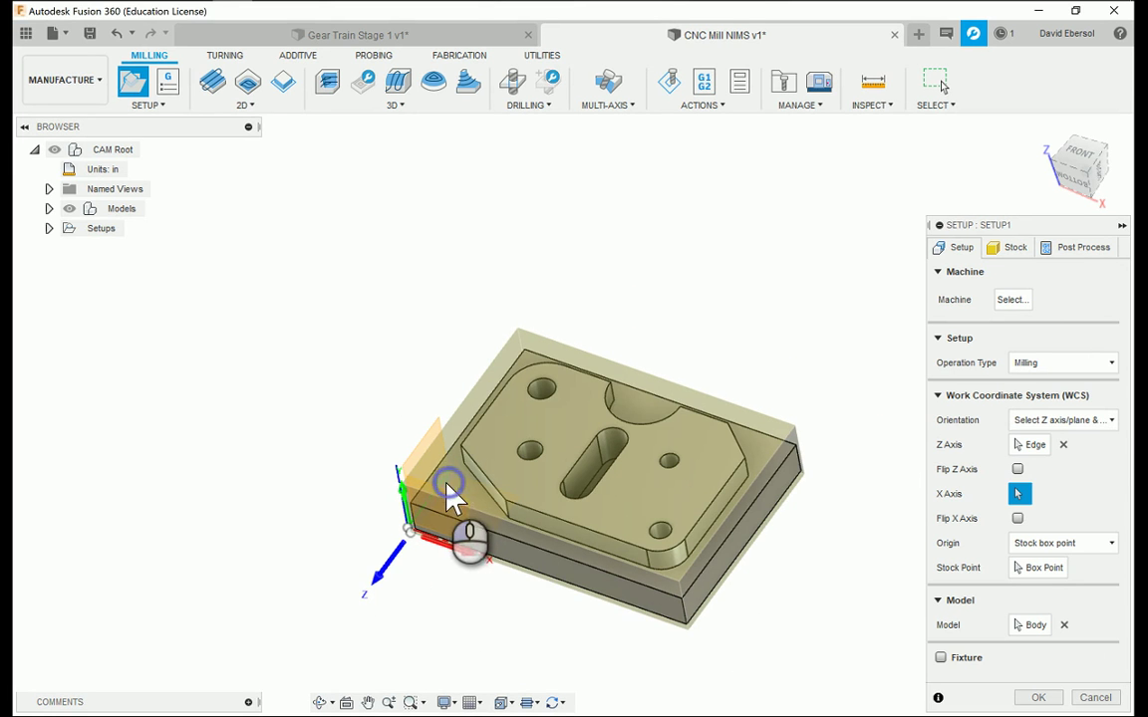
{"action": "left_click", "coordinate": [1060, 420]}
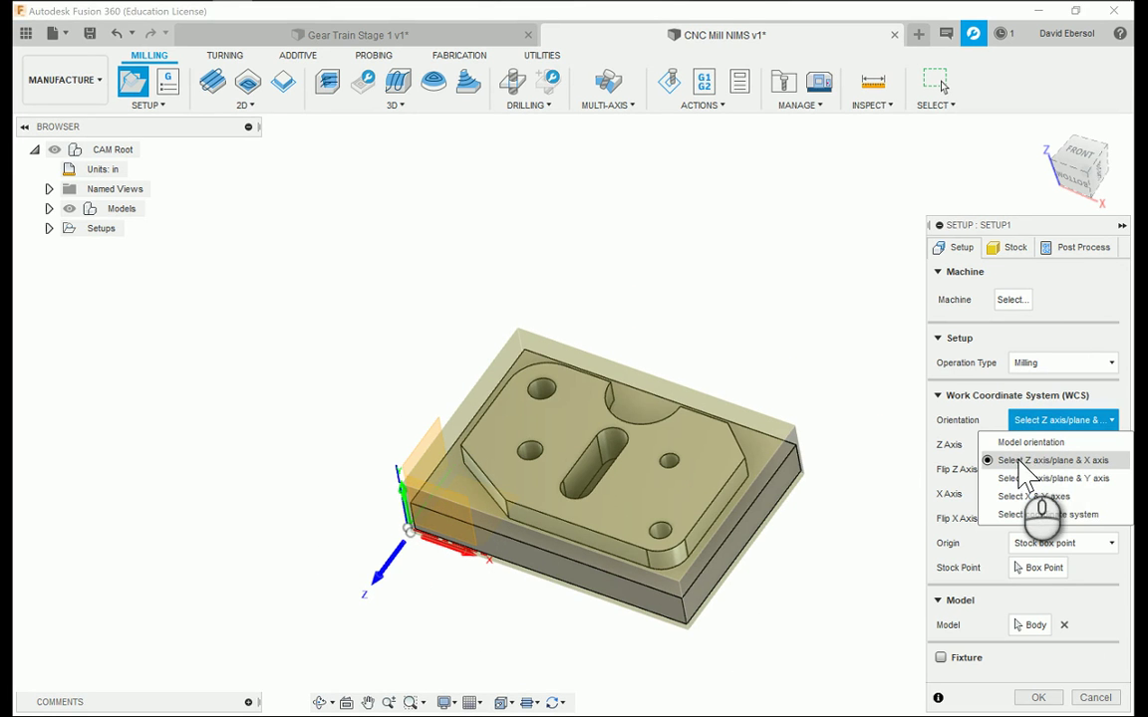
{"action": "left_click", "coordinate": [1062, 464]}
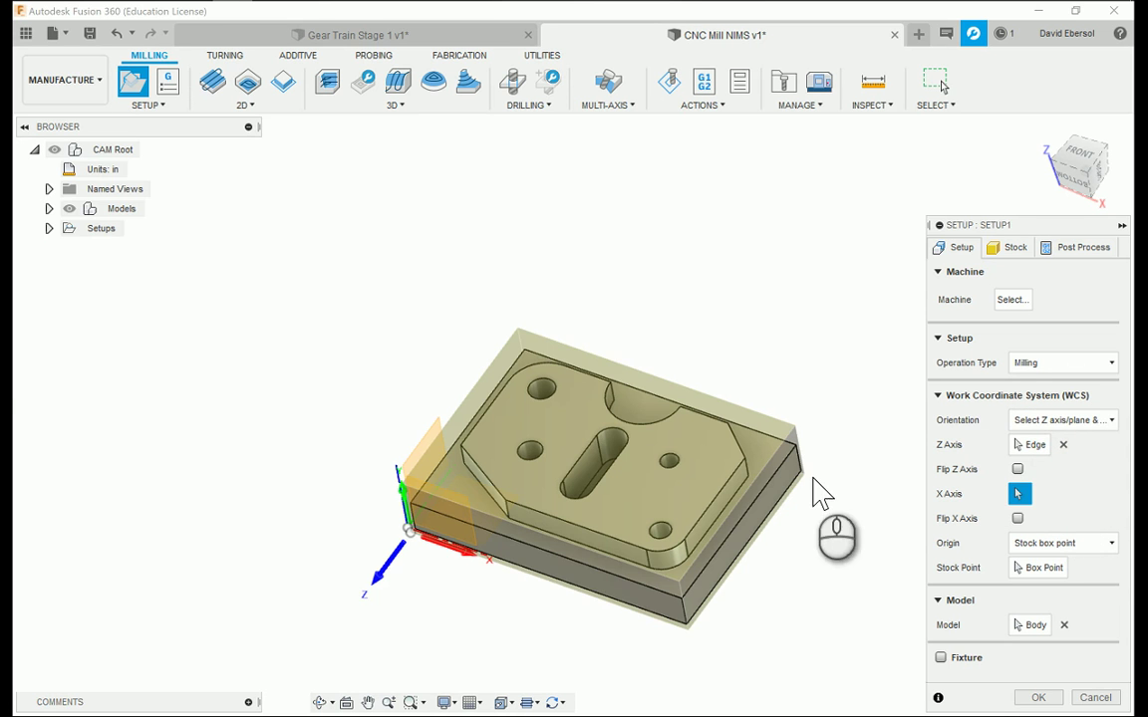
Step: Reassign the setup's Z axis to the vertical edge at the plate's semicircular notch
{"action": "scroll", "coordinate": [682, 626], "scroll_direction": "up", "scroll_amount": 2}
{"action": "scroll", "coordinate": [681, 638], "scroll_direction": "up", "scroll_amount": 3}
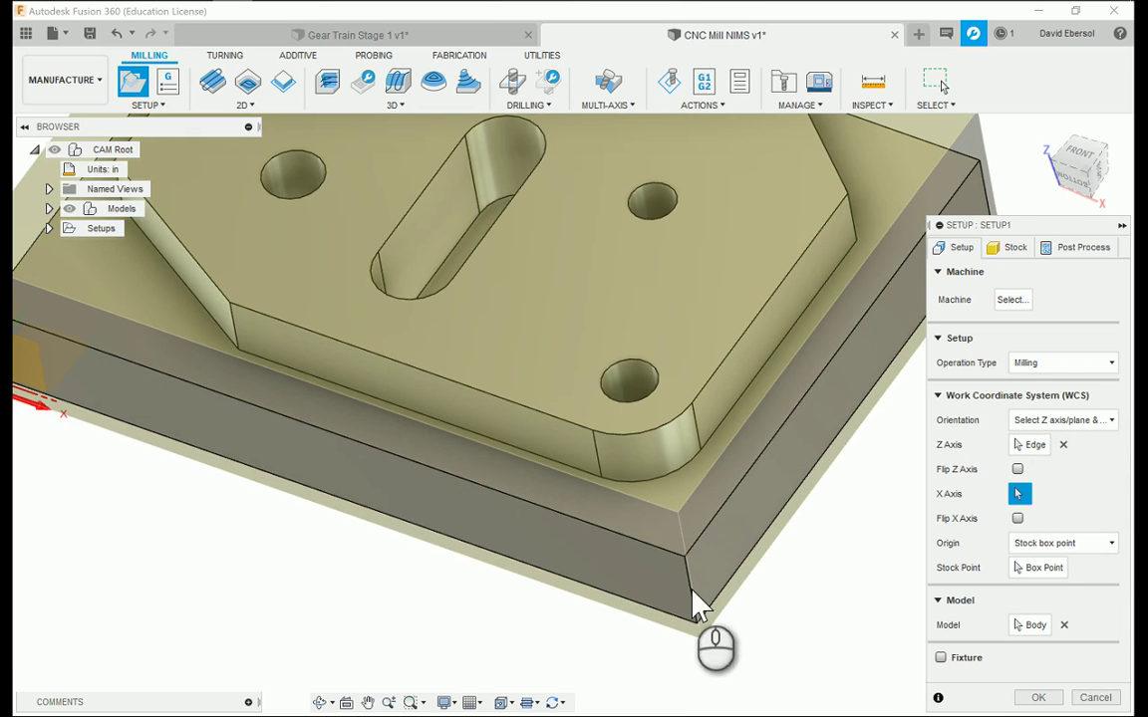
{"action": "left_click", "coordinate": [1026, 444]}
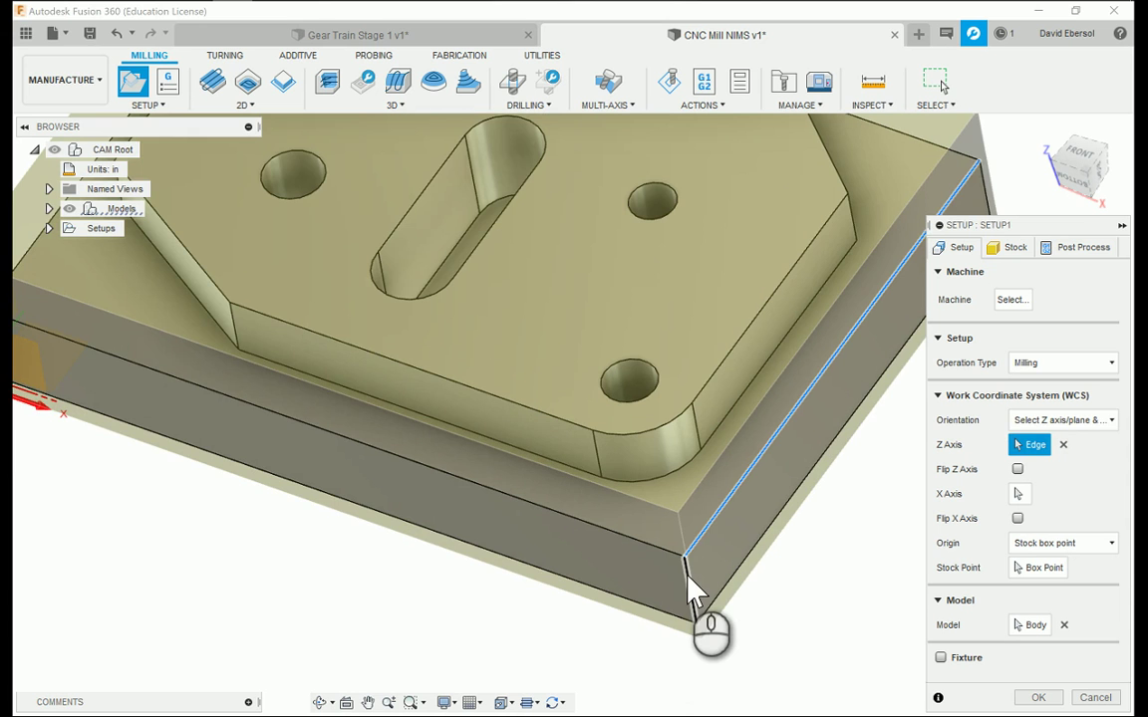
{"action": "scroll", "coordinate": [695, 590], "scroll_direction": "down", "scroll_amount": 5}
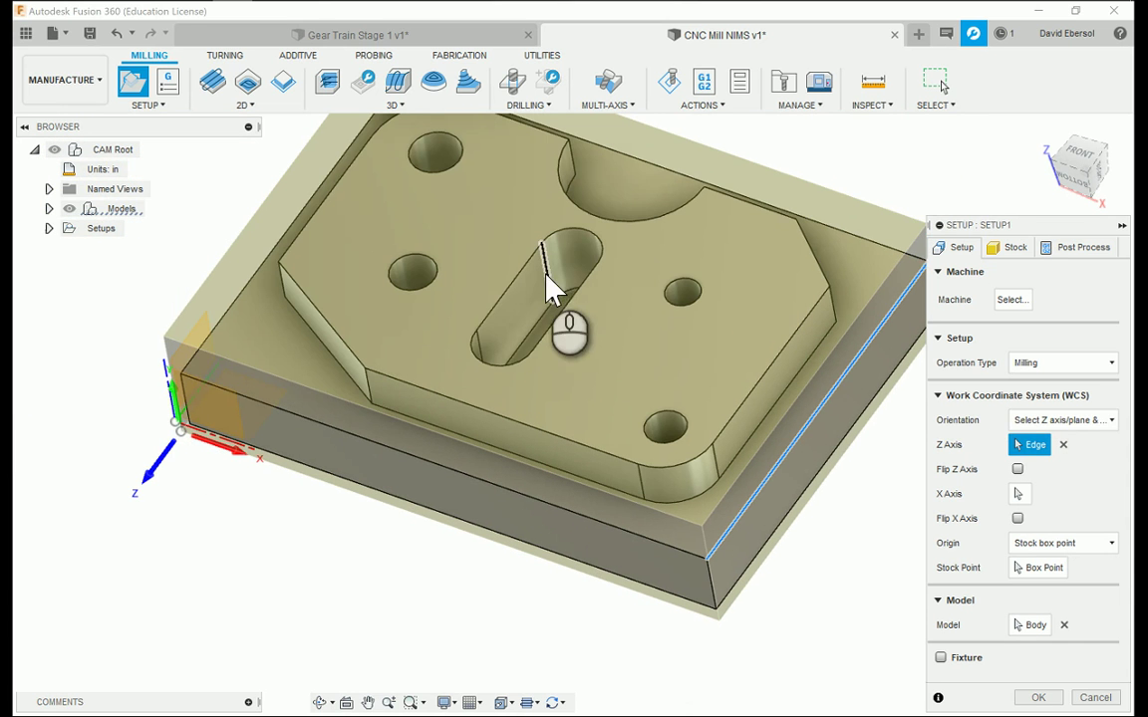
{"action": "left_click", "coordinate": [210, 392]}
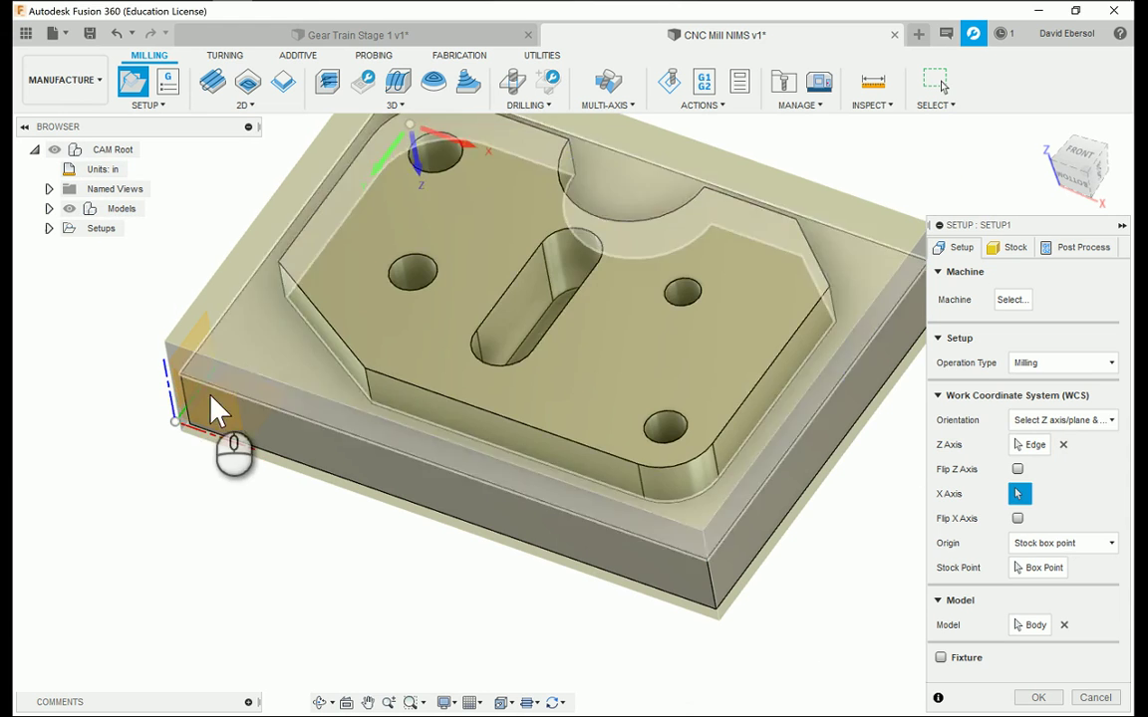
Step: Flip the Z axis to point upward and place the origin at the stock's top front-left corner
{"action": "middle_click_drag", "start_coordinate": [210, 392], "coordinate": [297, 197], "text": "shift"}
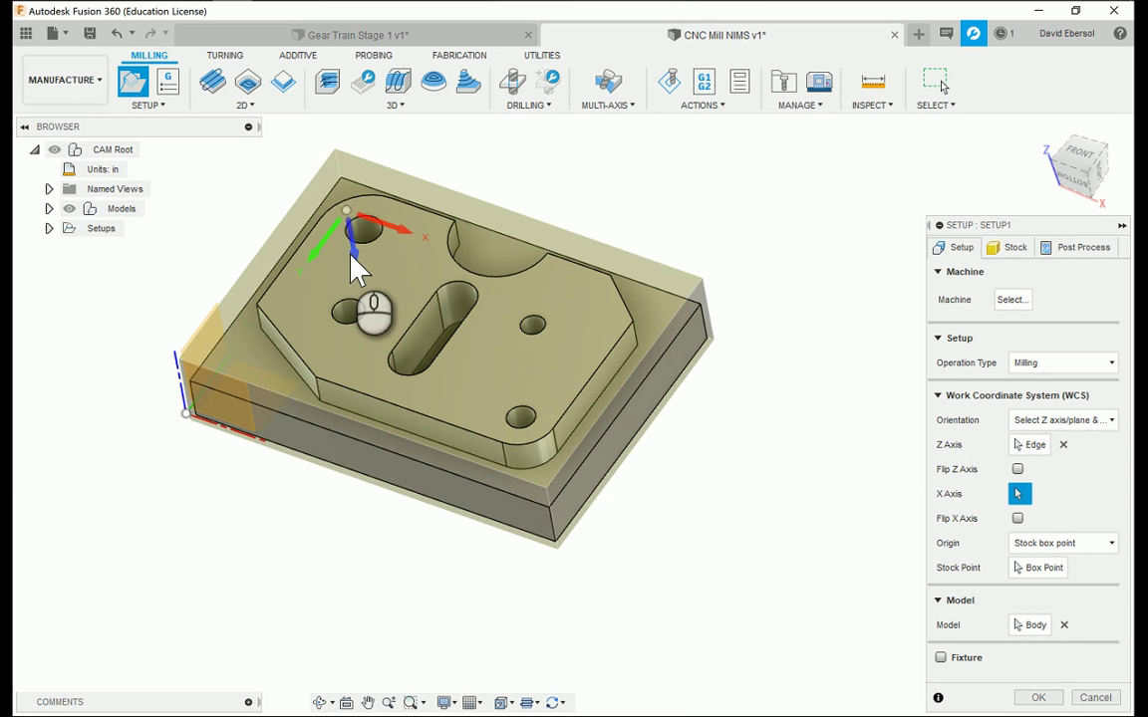
{"action": "left_click", "coordinate": [356, 261]}
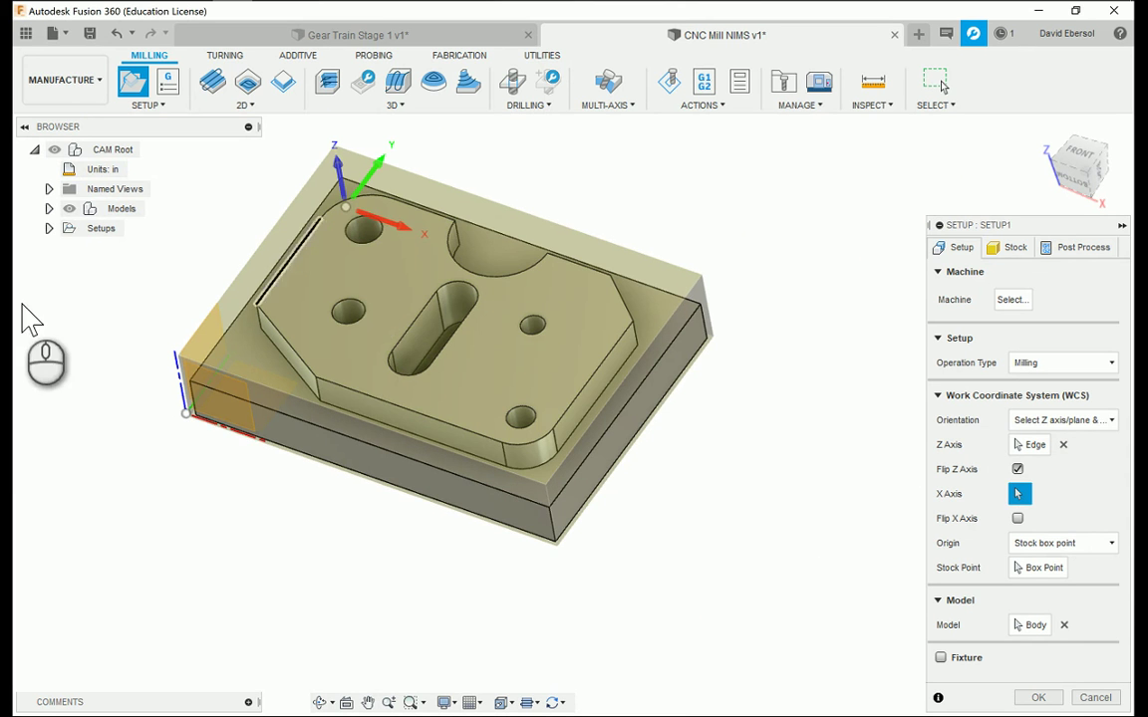
{"action": "left_click", "coordinate": [1041, 568]}
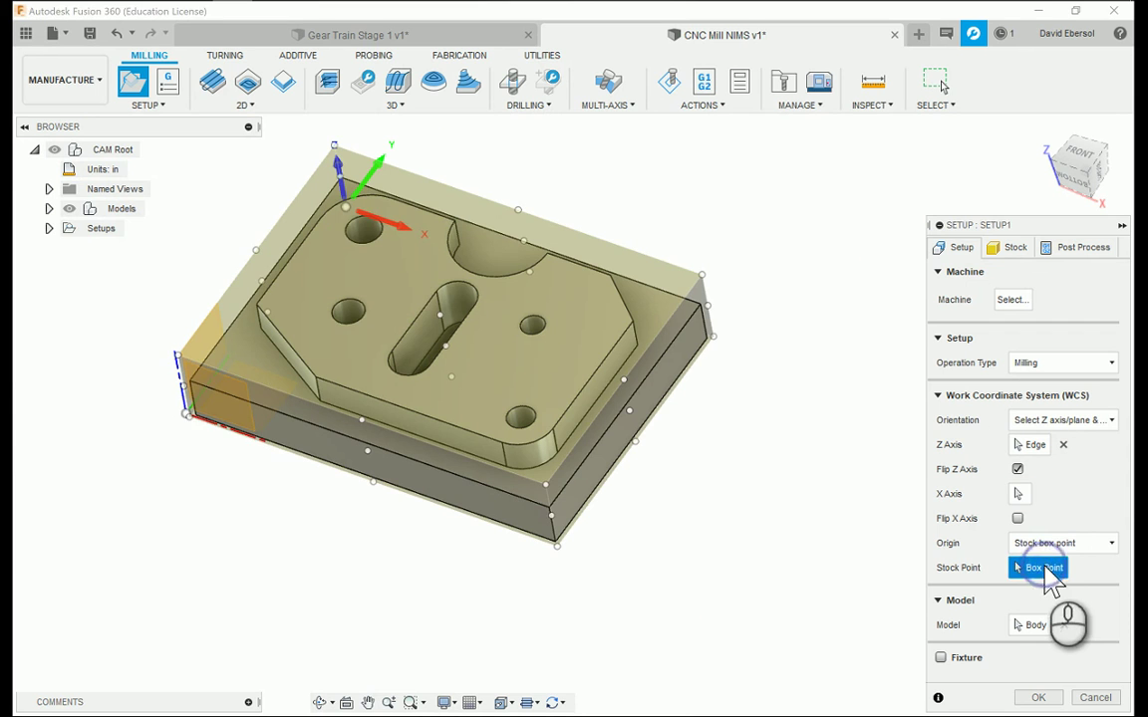
{"action": "left_click", "coordinate": [179, 356]}
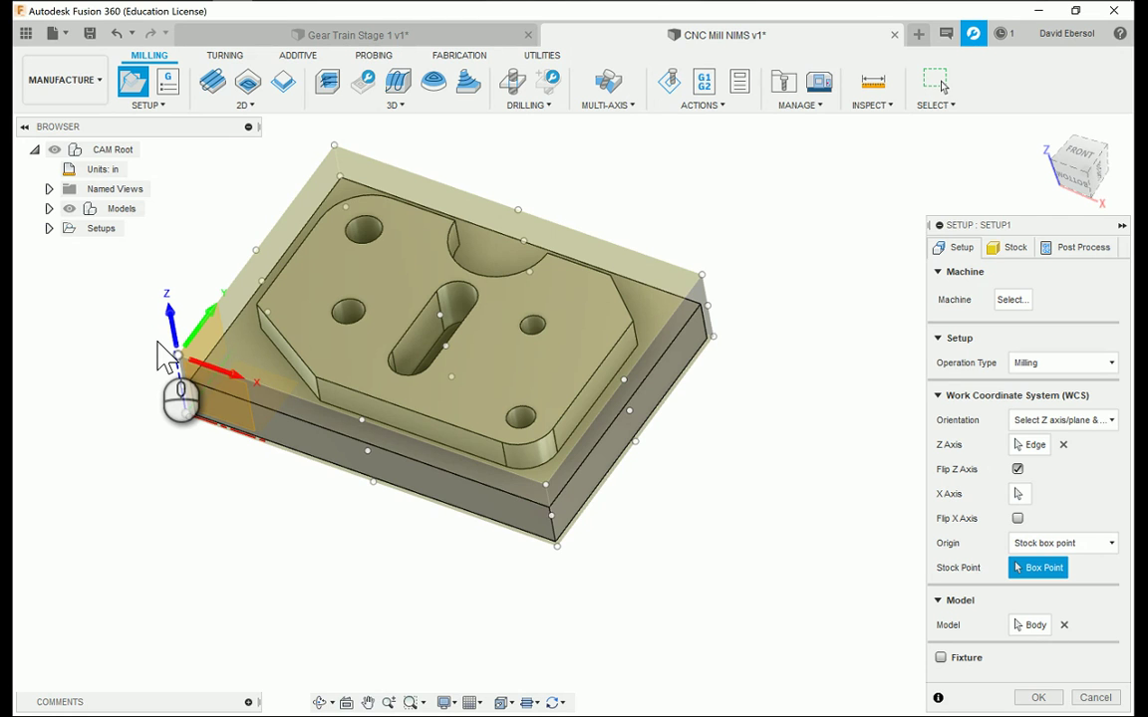
Step: Switch to OneNote, look at the print on the Nims Level 1 Prints page, and return to Fusion 360
{"action": "key", "text": "alt+Tab"}
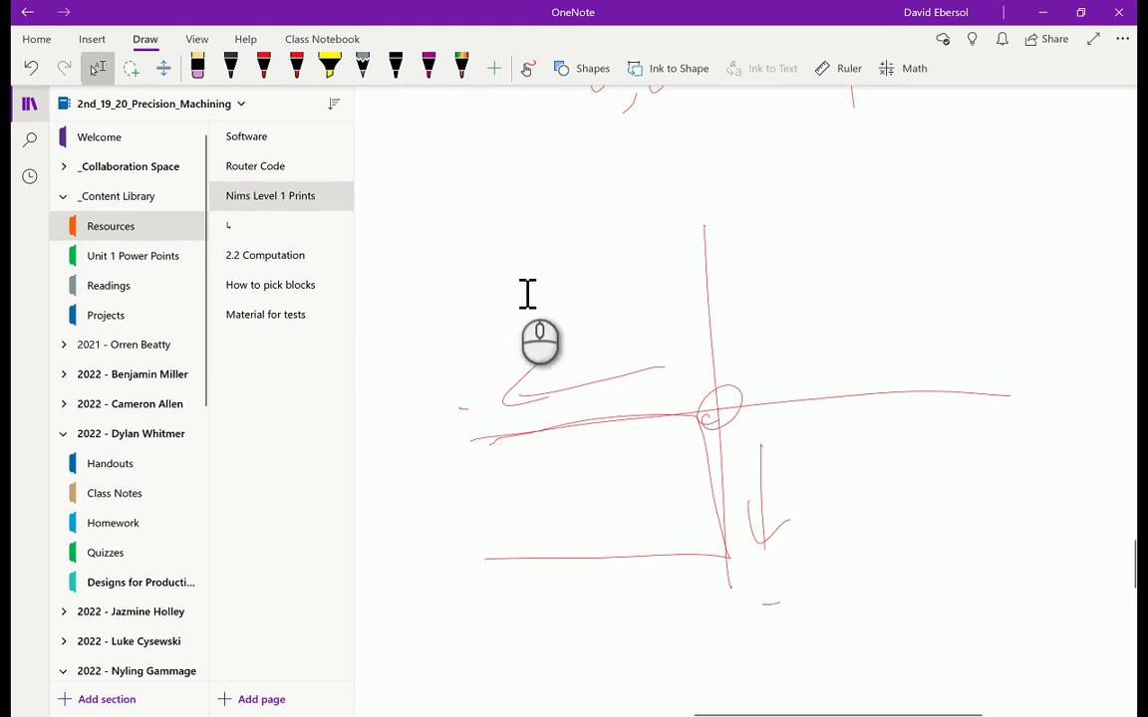
{"action": "scroll", "coordinate": [572, 402], "scroll_direction": "left", "scroll_amount": 10}
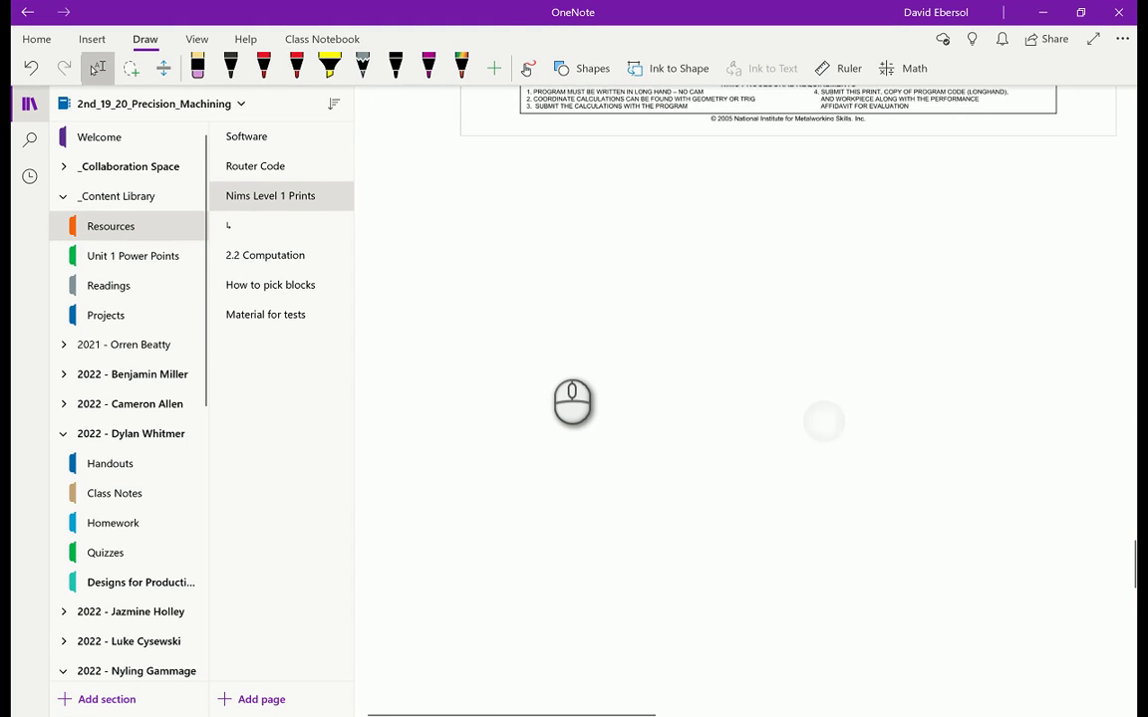
{"action": "scroll", "coordinate": [604, 454], "scroll_direction": "up", "scroll_amount": 1}
{"action": "scroll", "coordinate": [604, 454], "scroll_direction": "up", "scroll_amount": 5}
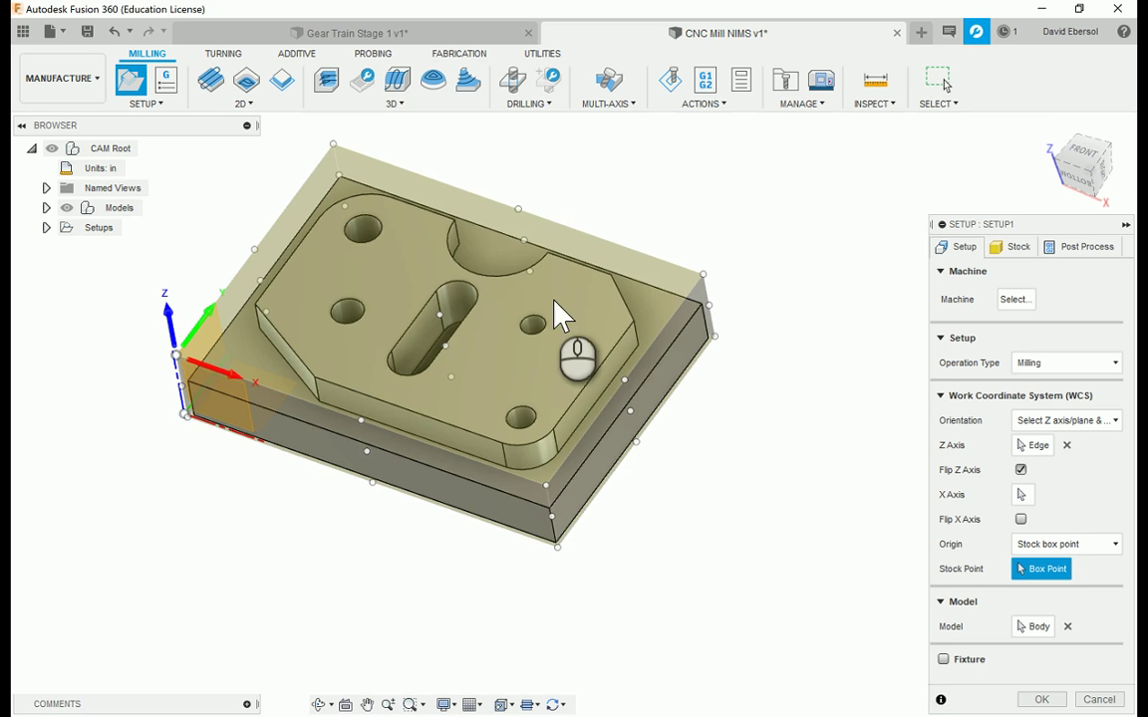
Step: Set both the stock side offset and the stock top offset to 0
{"action": "scroll", "coordinate": [174, 399], "scroll_direction": "up", "scroll_amount": 10}
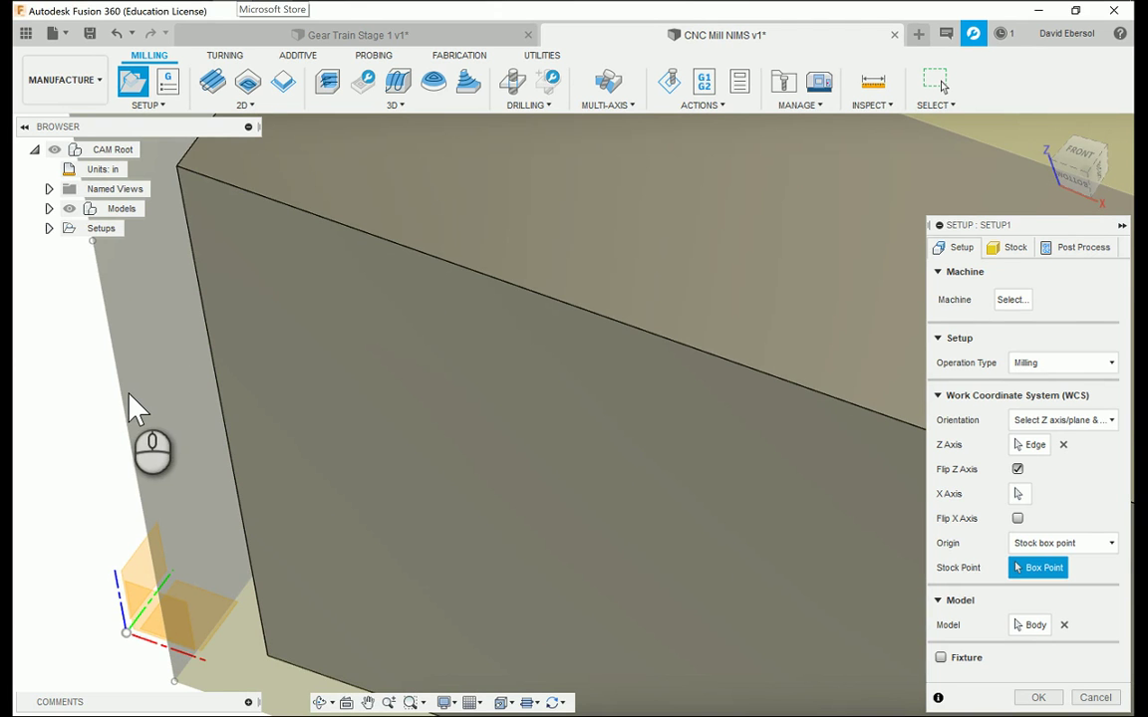
{"action": "left_click", "coordinate": [1008, 248]}
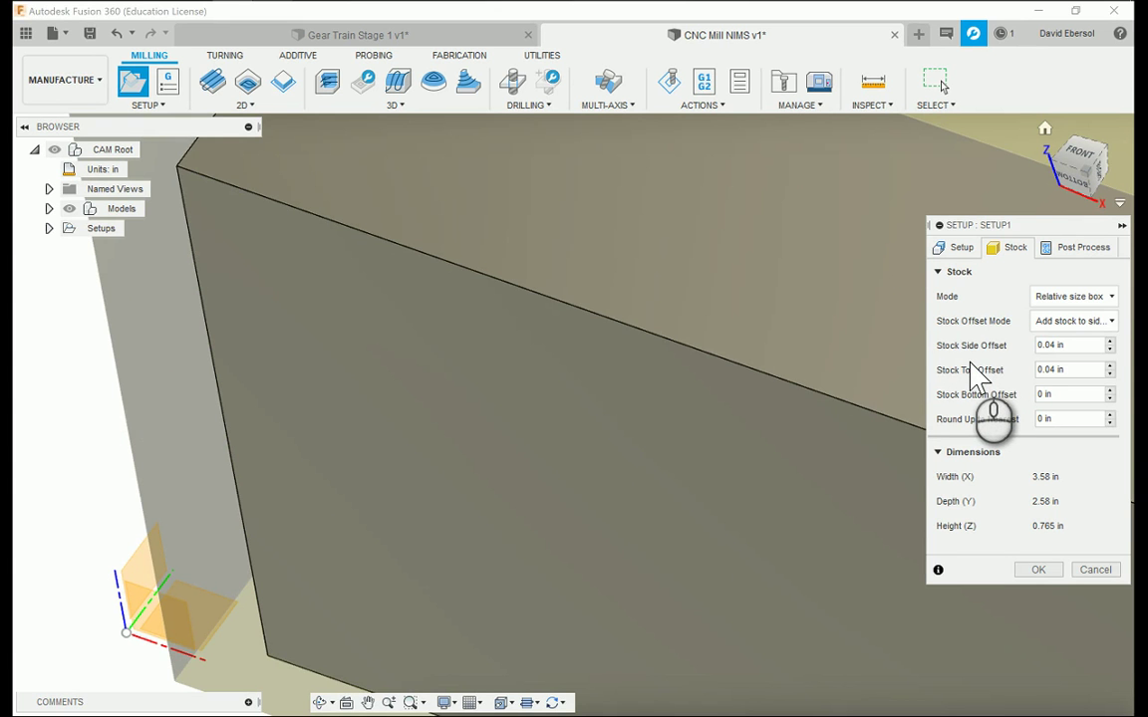
{"action": "left_click", "coordinate": [1079, 345]}
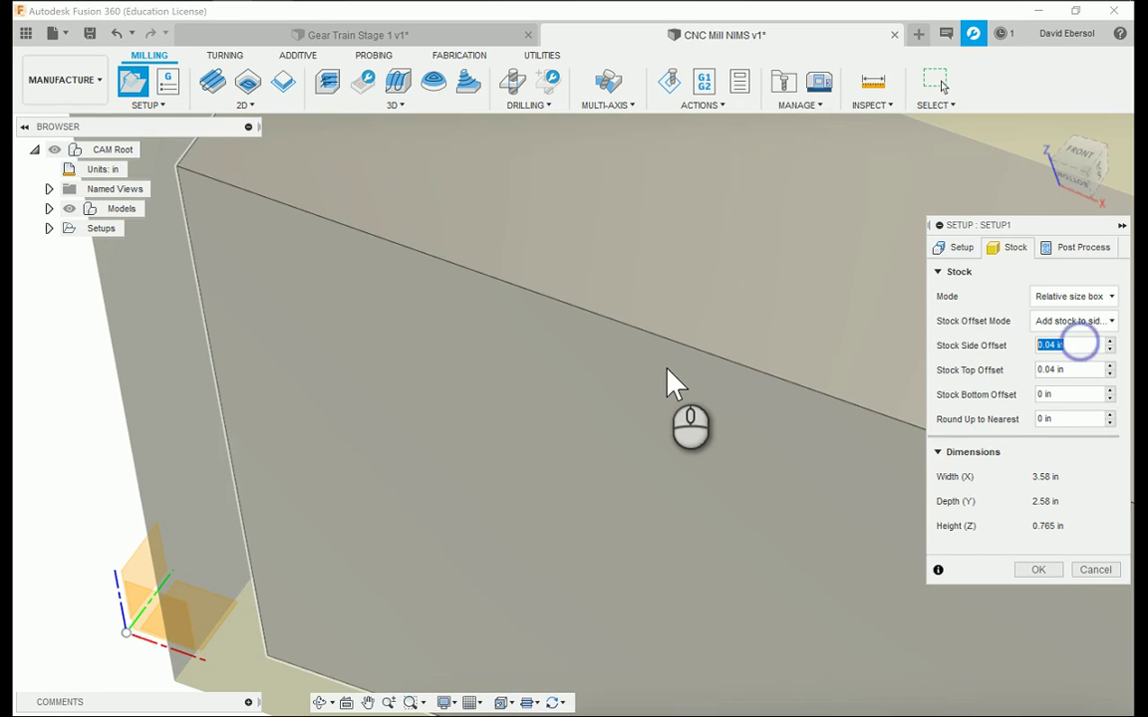
{"action": "type", "text": "0"}
{"action": "key", "text": "Tab"}
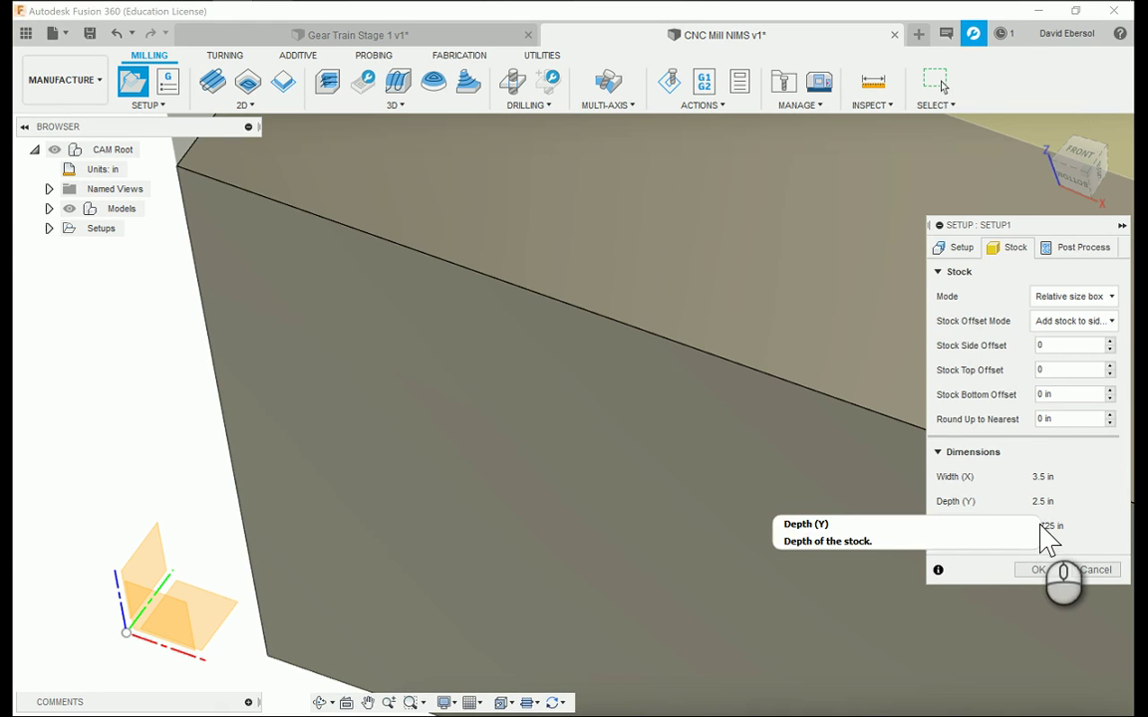
{"action": "scroll", "coordinate": [359, 413], "scroll_direction": "down", "scroll_amount": 6}
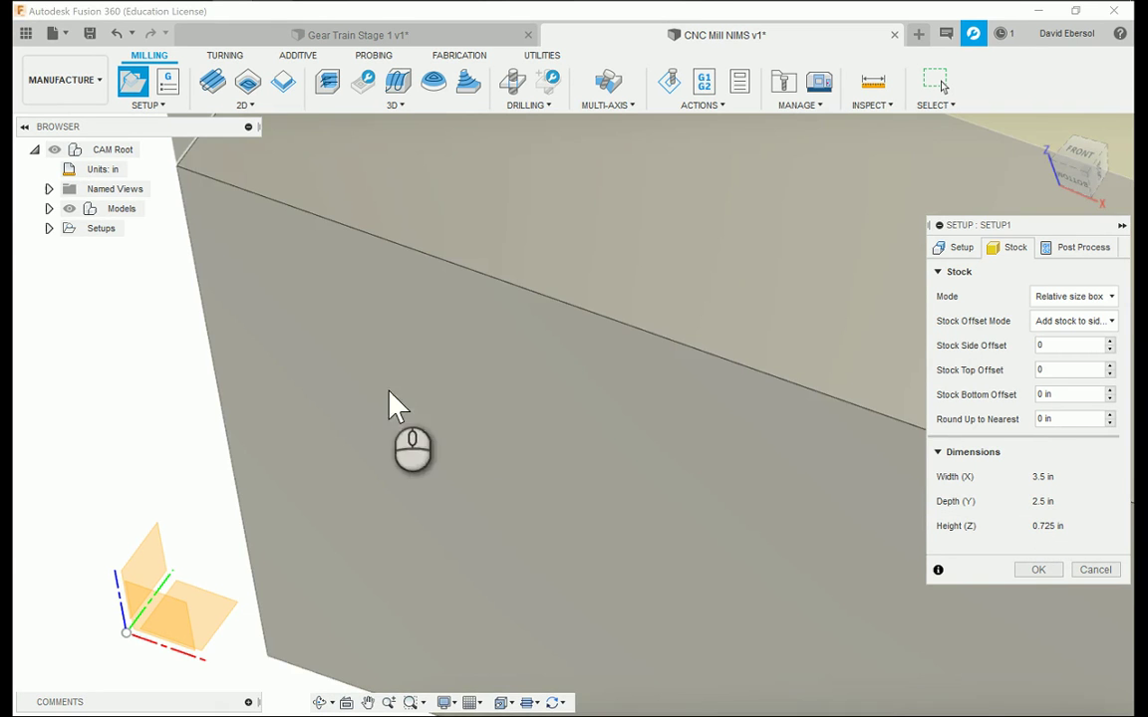
{"action": "scroll", "coordinate": [349, 424], "scroll_direction": "down", "scroll_amount": 5}
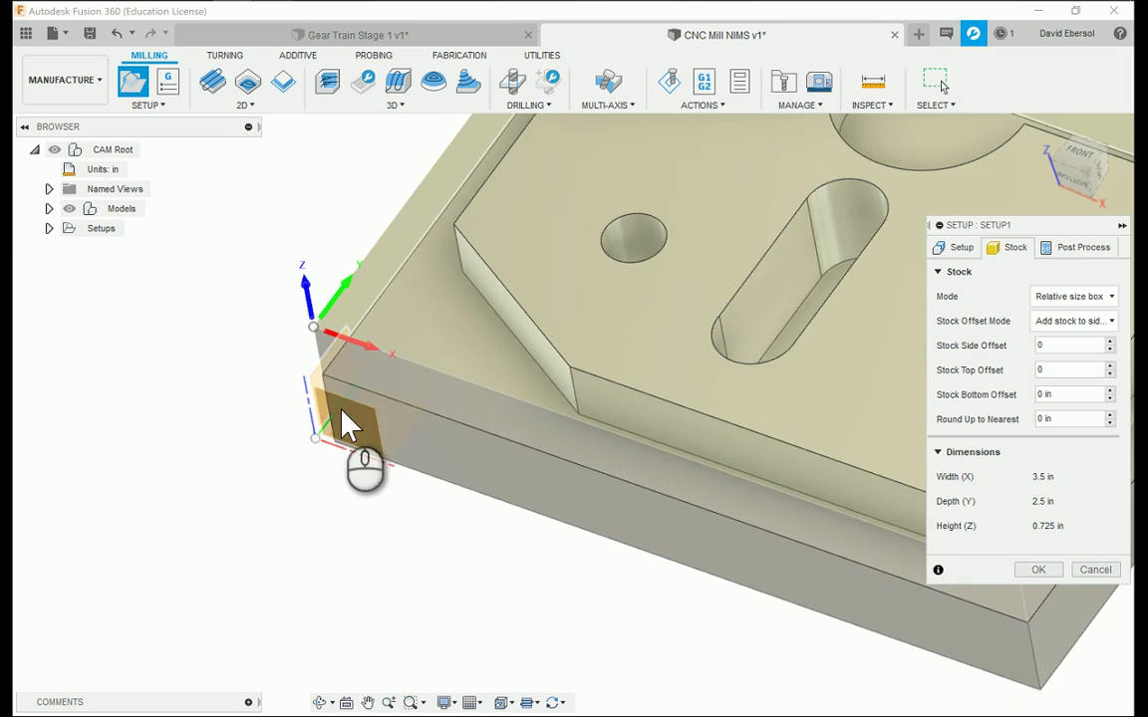
Step: Look through the Local machines in the setup's machine library and close it without choosing one
{"action": "left_click", "coordinate": [960, 249]}
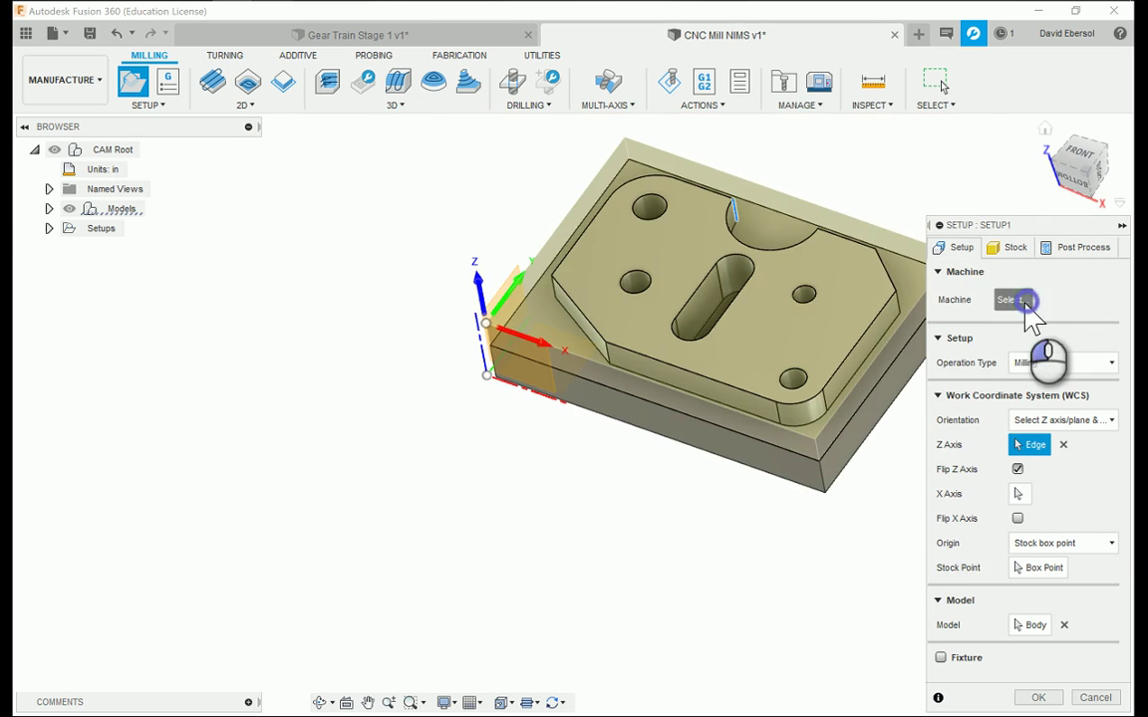
{"action": "left_click", "coordinate": [1009, 298]}
{"action": "left_click", "coordinate": [272, 257]}
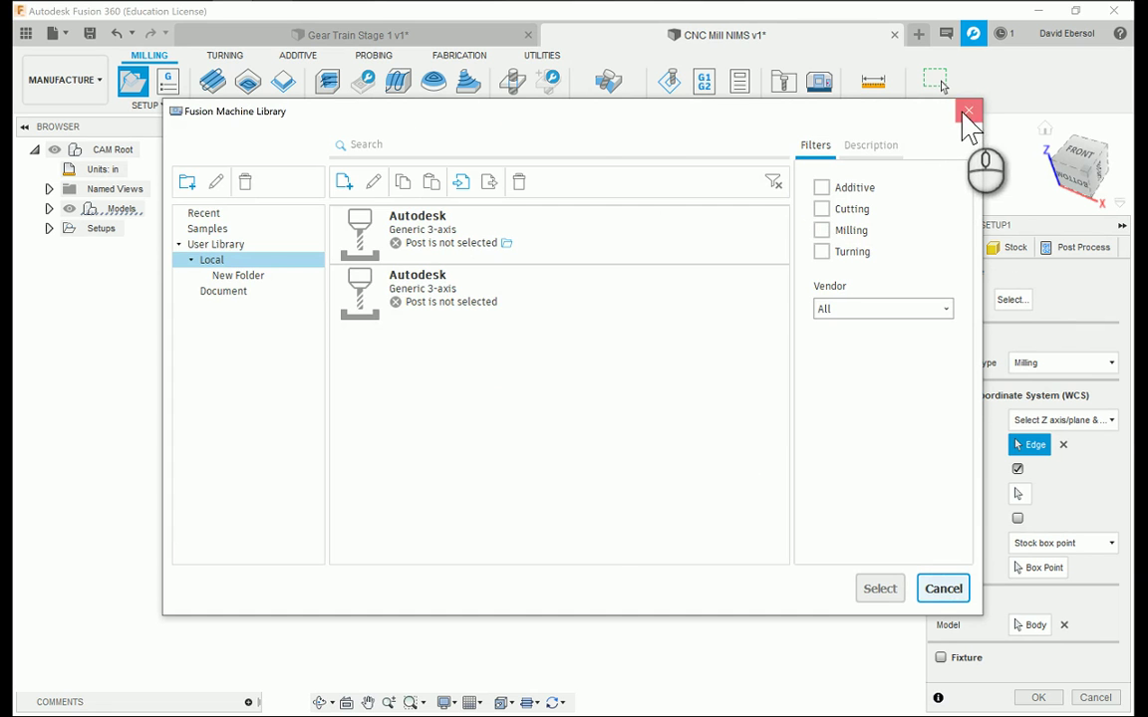
{"action": "left_click", "coordinate": [967, 113]}
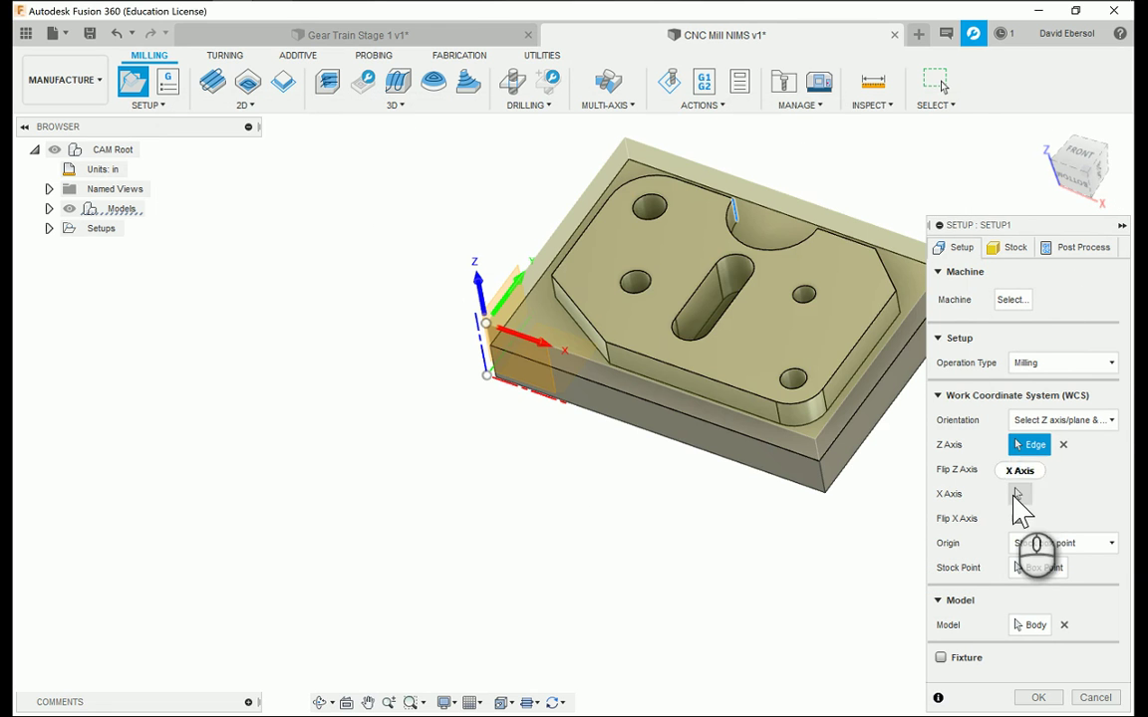
Step: Confirm the milling setup with its current coordinate system and stock settings
{"action": "left_click", "coordinate": [1030, 697]}
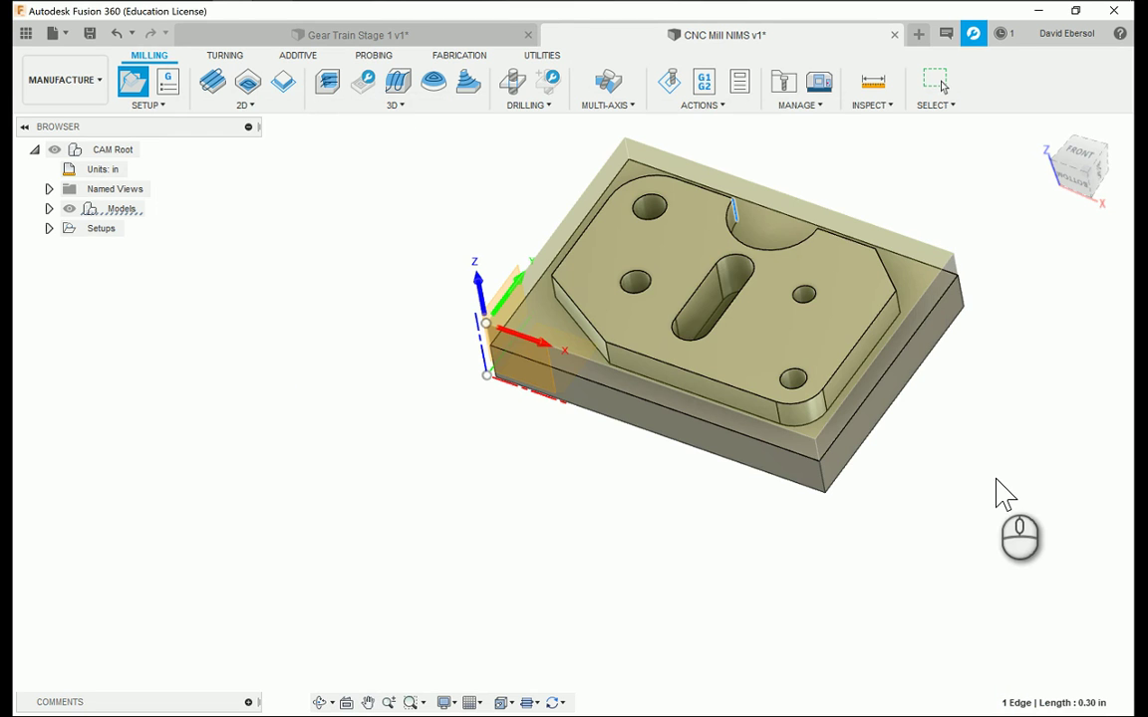
{"action": "left_click", "coordinate": [1090, 200]}
{"action": "mouse_move", "coordinate": [1088, 192]}
{"action": "left_mouse_down"}
{"action": "mouse_move", "coordinate": [1064, 189]}
{"action": "mouse_move", "coordinate": [1092, 187]}
{"action": "left_mouse_up"}
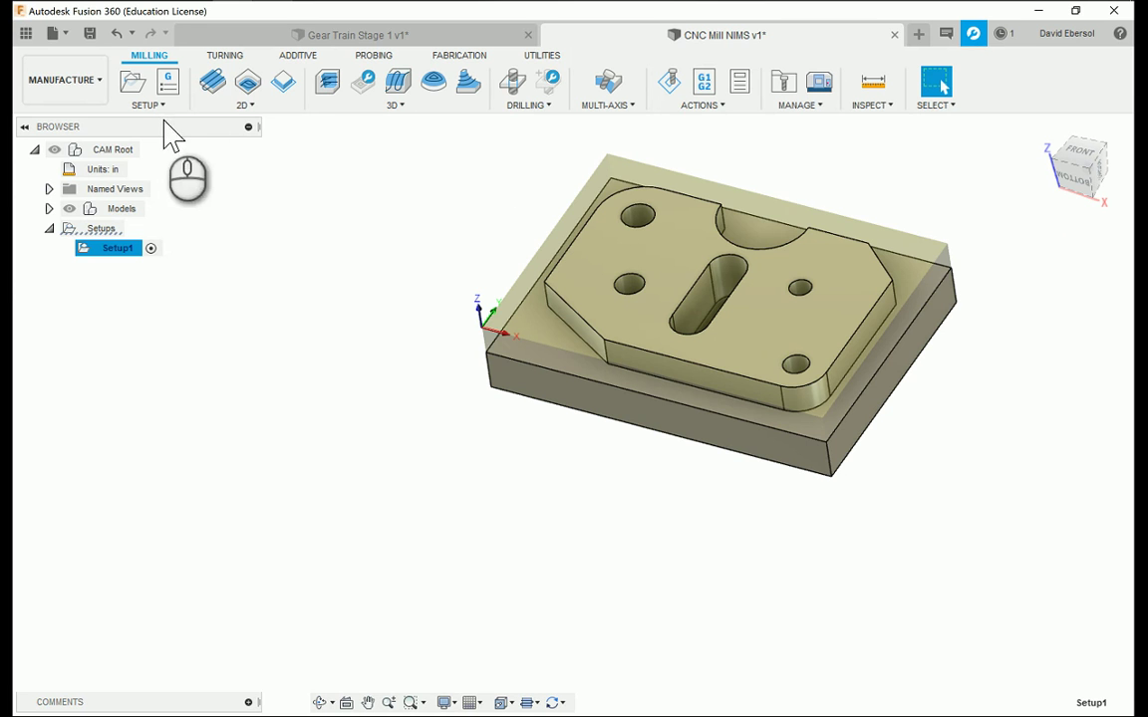
Step: Start a 2D Face operation and choose the 3" face mill from the NIMS CNC tool library
{"action": "left_click", "coordinate": [244, 104]}
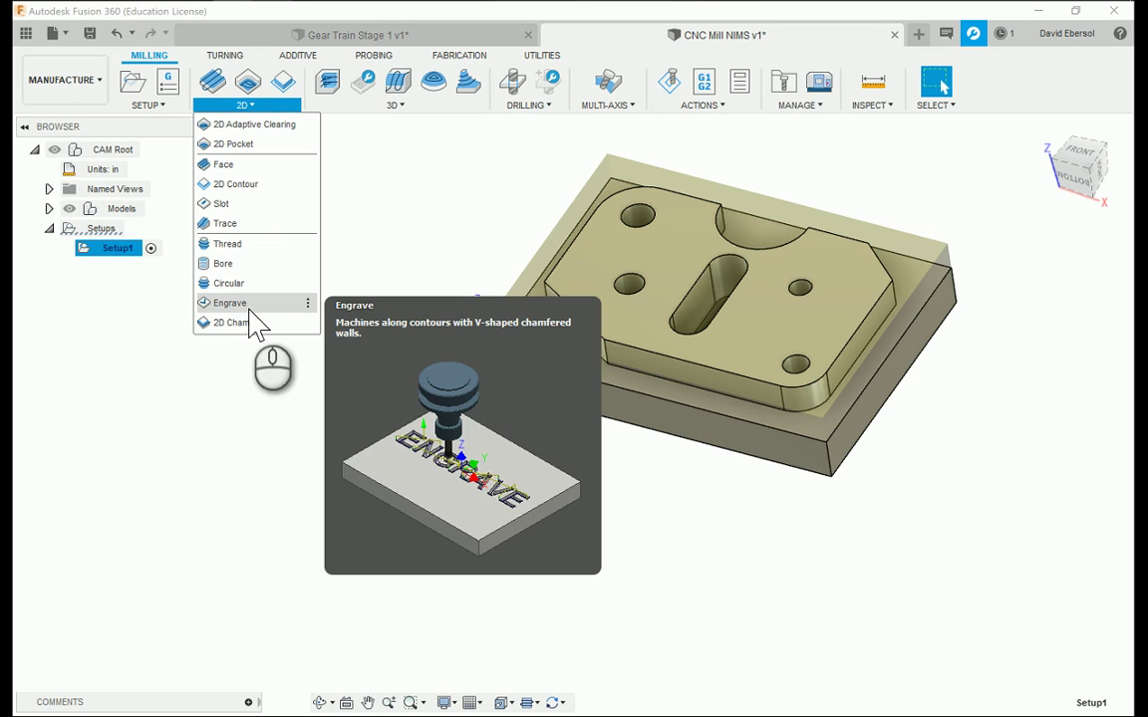
{"action": "left_click", "coordinate": [396, 107]}
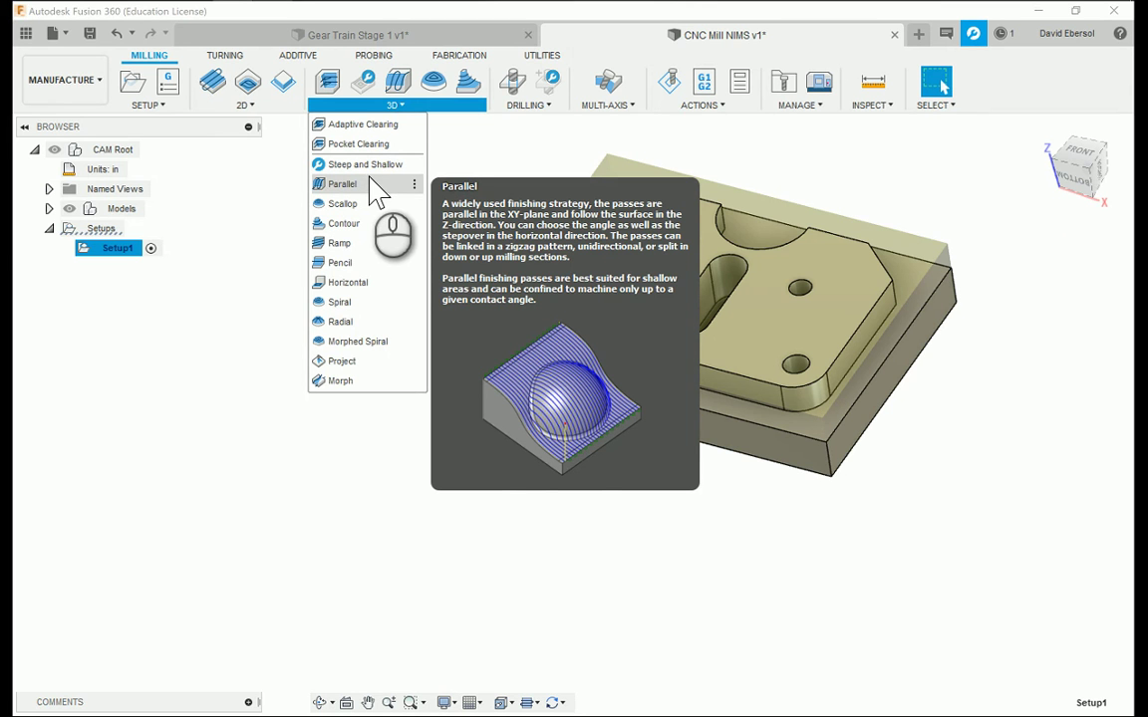
{"action": "left_click", "coordinate": [249, 105]}
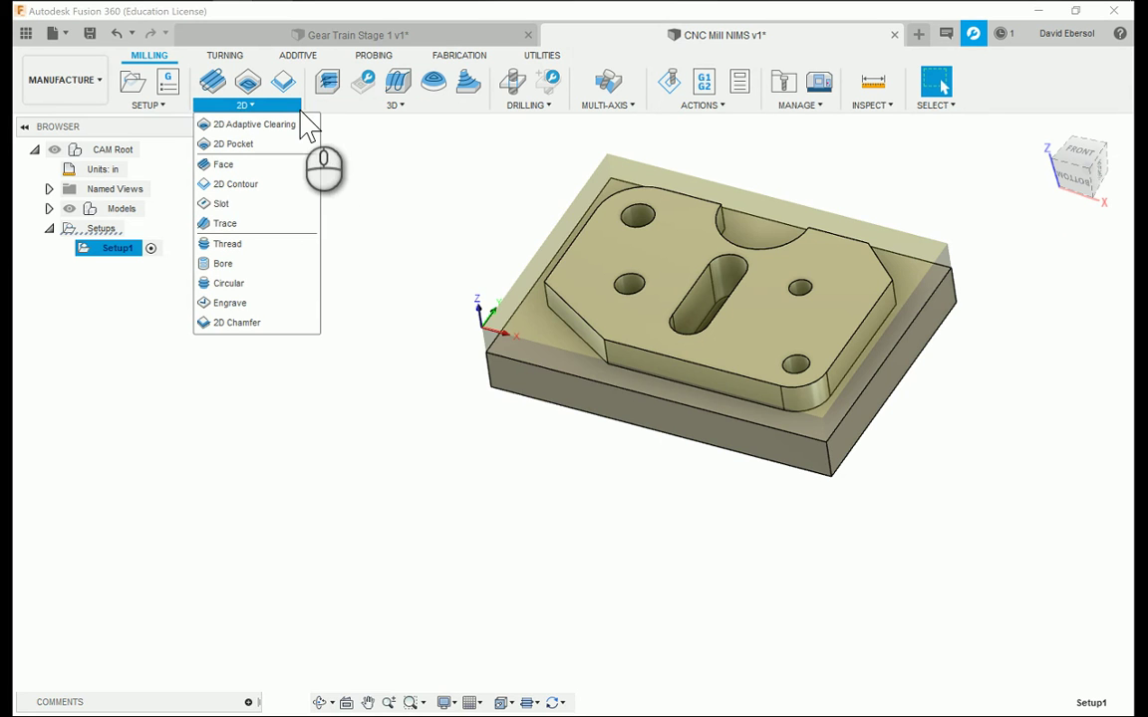
{"action": "mouse_move", "coordinate": [293, 288]}
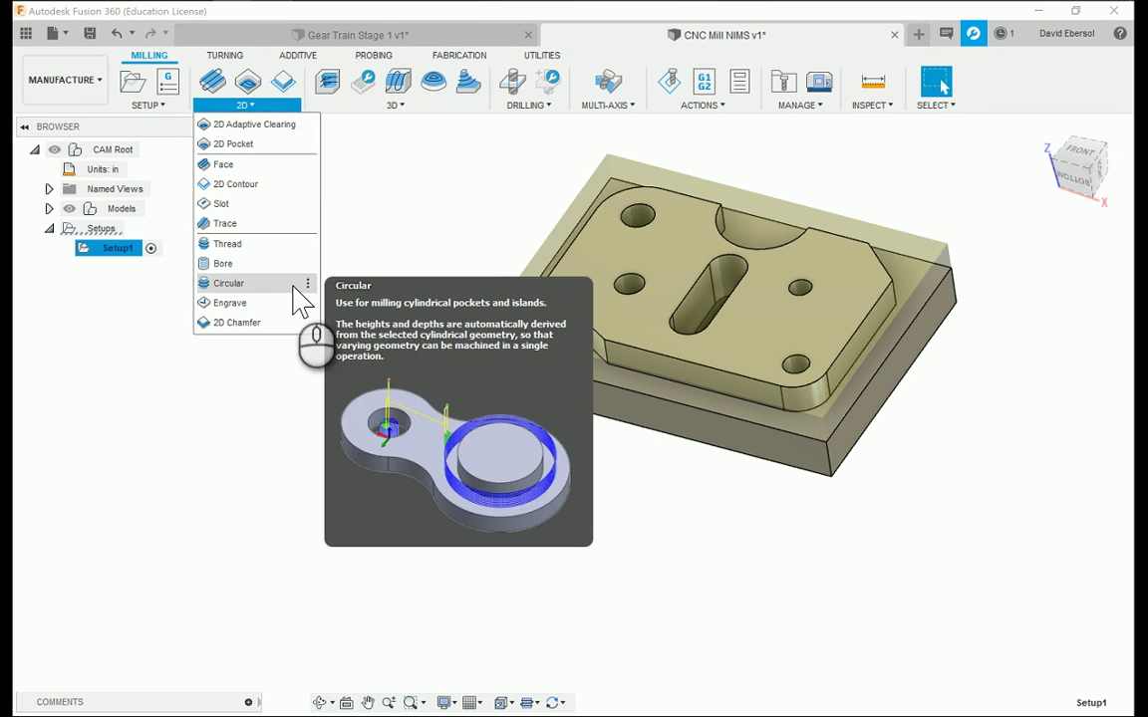
{"action": "left_click", "coordinate": [289, 165]}
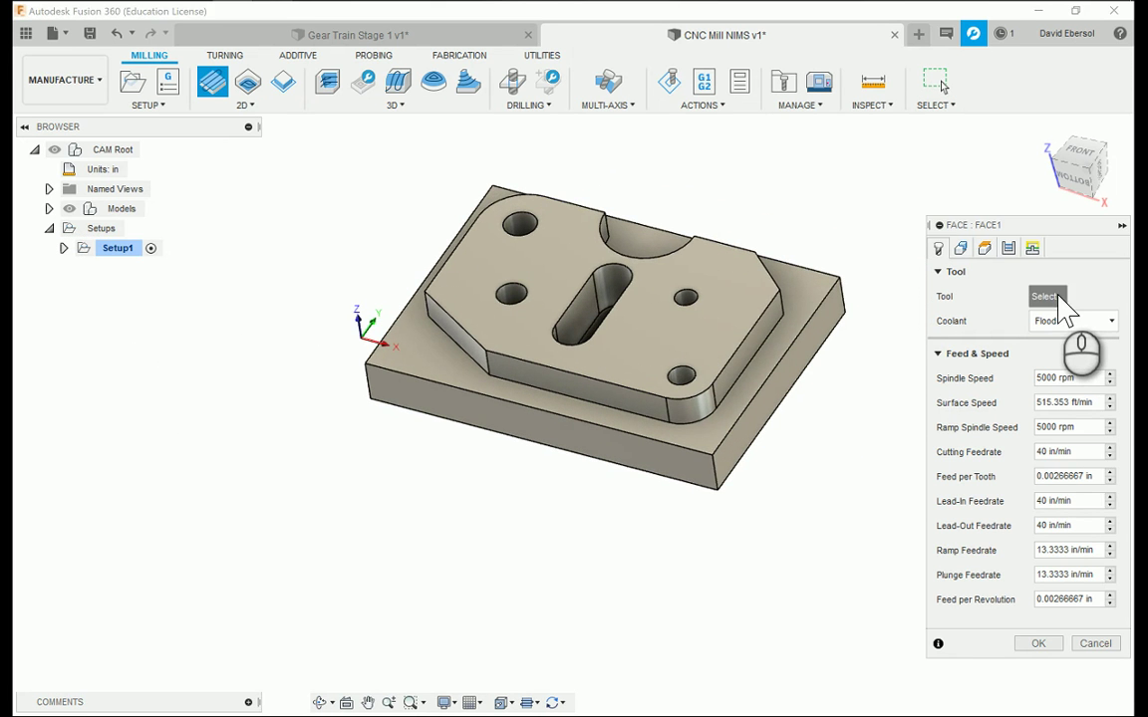
{"action": "left_click", "coordinate": [1062, 299]}
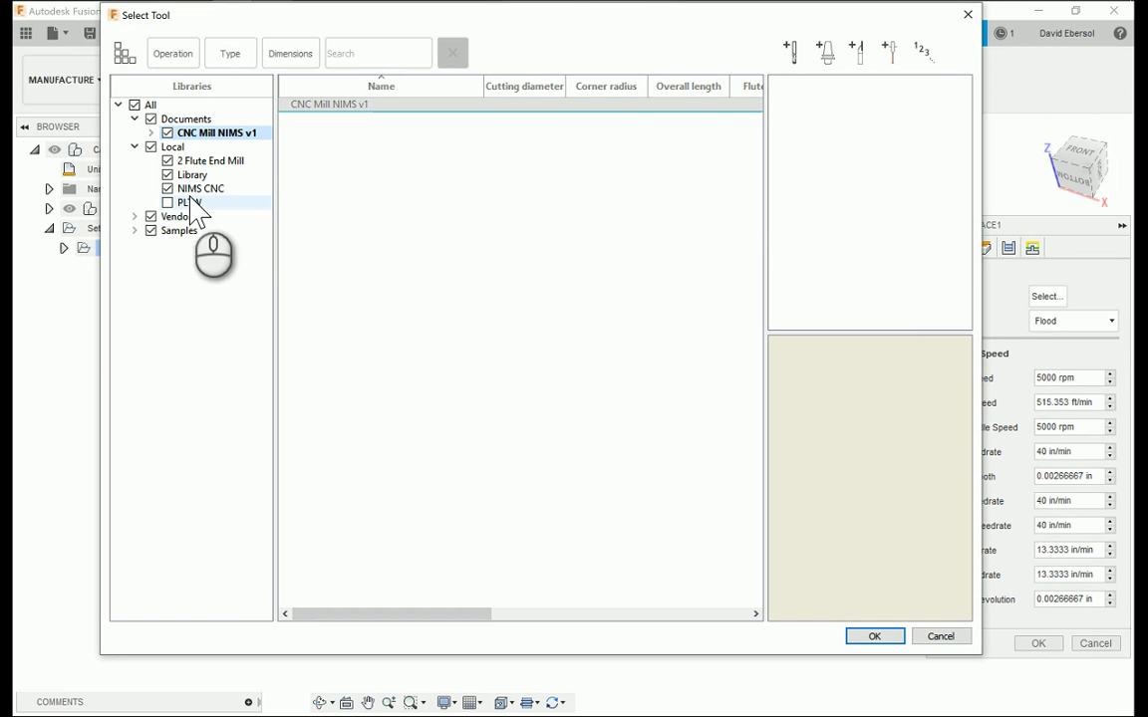
{"action": "left_click", "coordinate": [193, 190]}
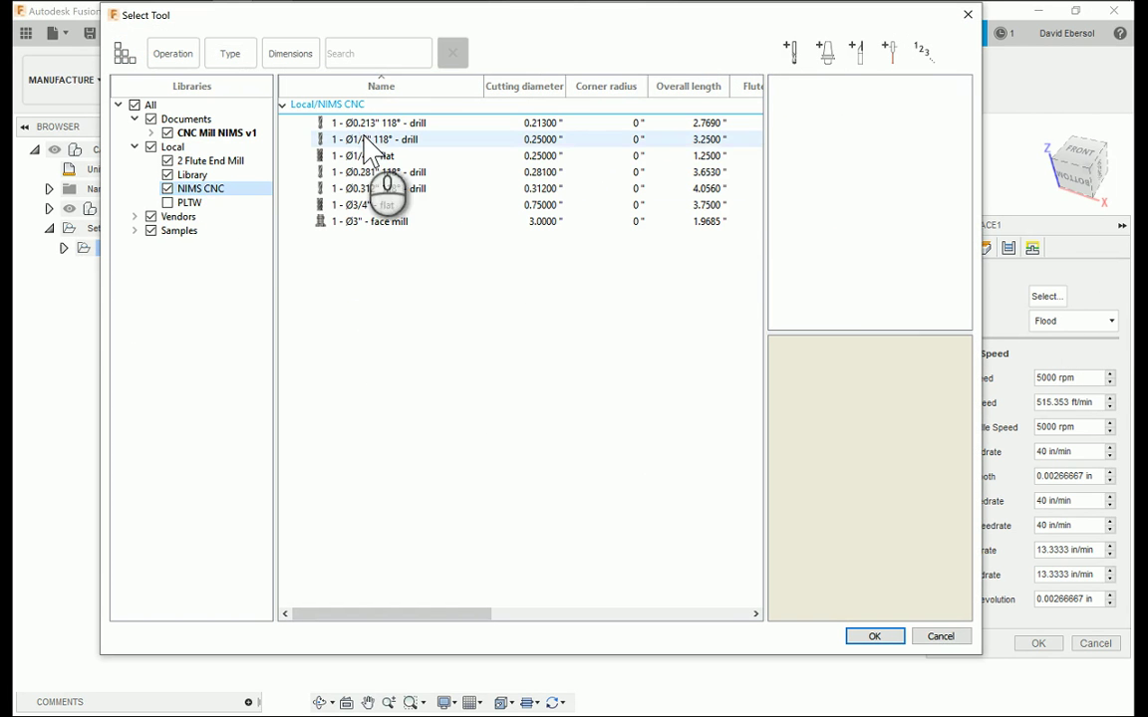
{"action": "left_click", "coordinate": [359, 222]}
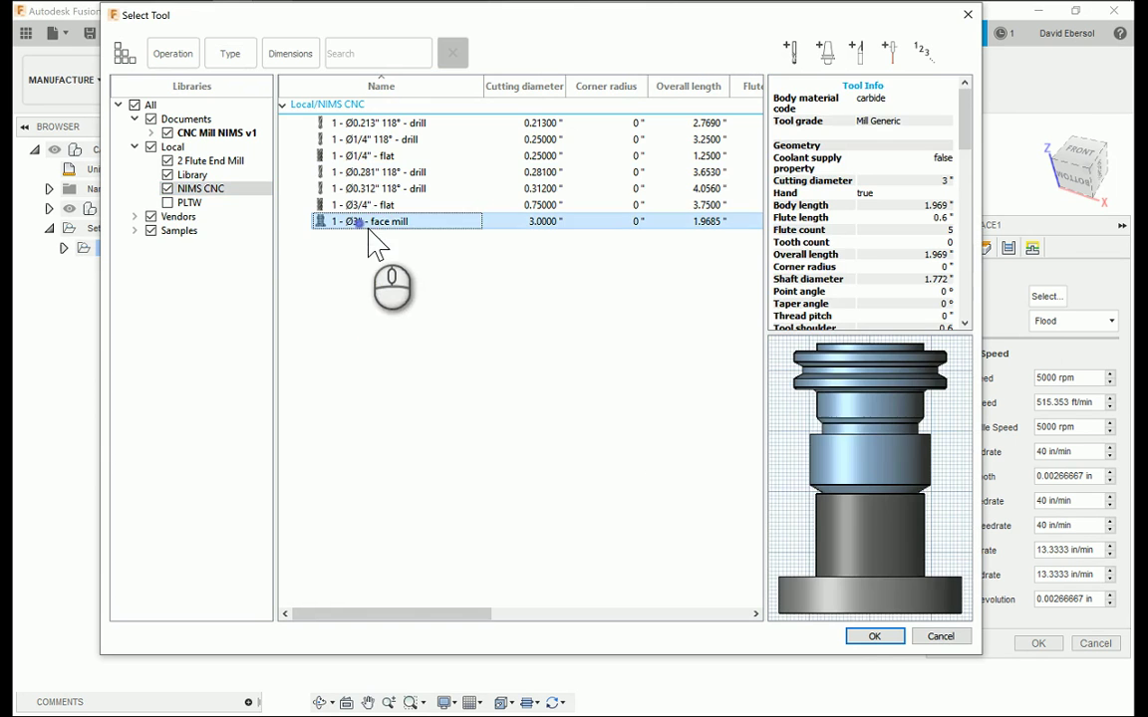
{"action": "left_click", "coordinate": [874, 637]}
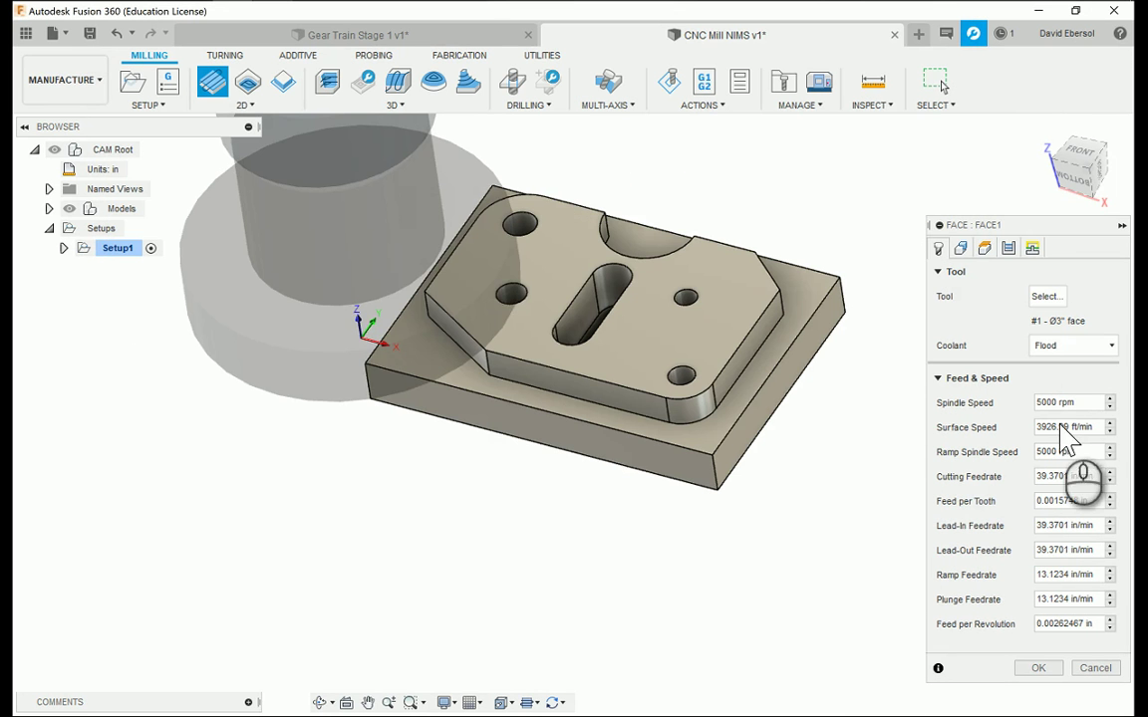
Step: Try a surface speed of 600 ft/min for the face mill and restore the spindle speed to 5000 rpm
{"action": "left_click", "coordinate": [1094, 172]}
{"action": "mouse_move", "coordinate": [1086, 185]}
{"action": "middle_mouse_down", "text": "shift"}
{"action": "mouse_move", "coordinate": [989, 179]}
{"action": "mouse_move", "coordinate": [995, 159]}
{"action": "mouse_move", "coordinate": [1078, 179]}
{"action": "mouse_move", "coordinate": [1102, 206]}
{"action": "mouse_move", "coordinate": [1086, 249]}
{"action": "middle_mouse_up", "text": "shift"}
{"action": "left_click", "coordinate": [1084, 189]}
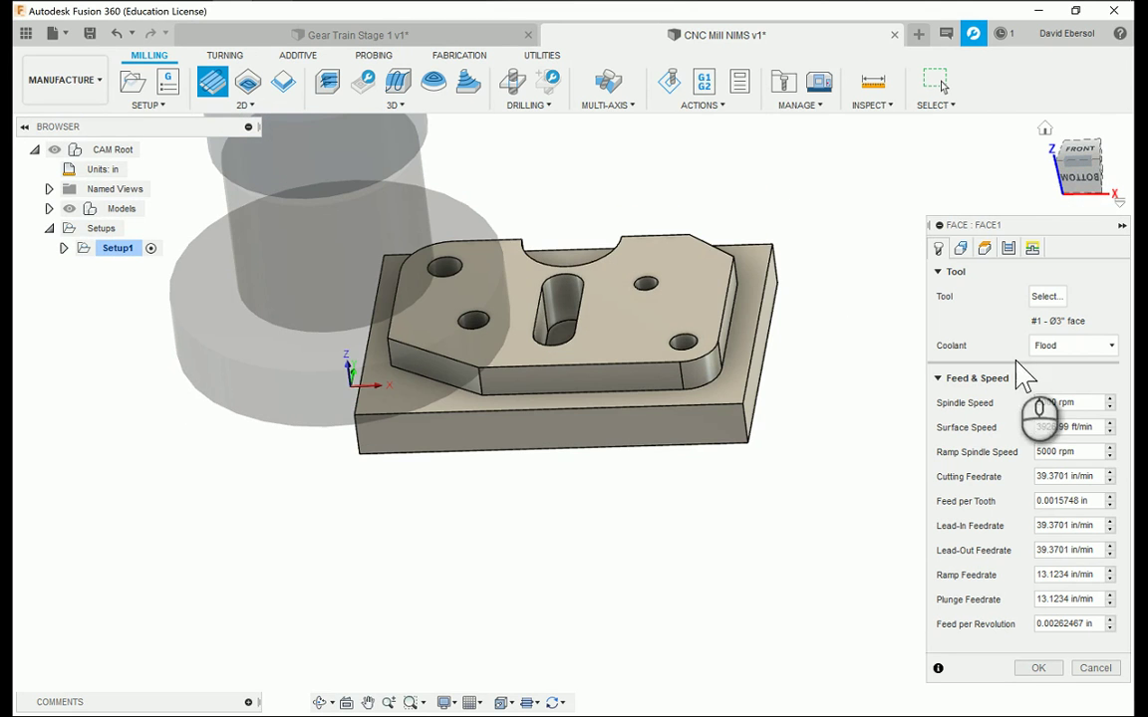
{"action": "left_click", "coordinate": [1109, 430]}
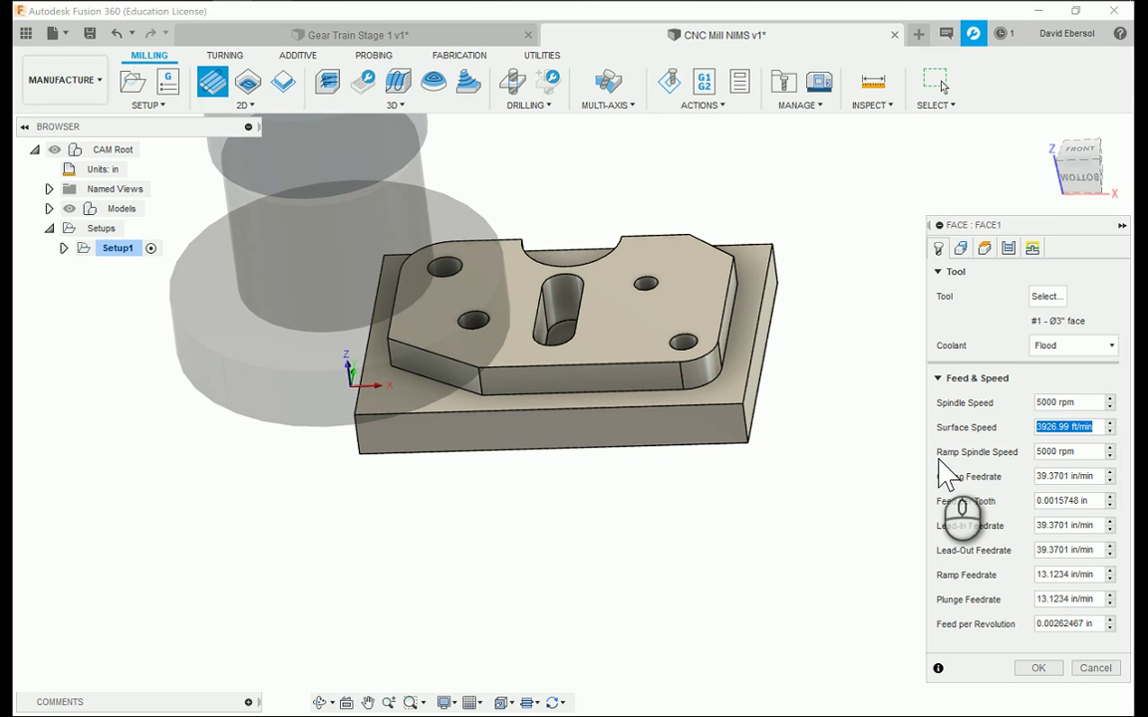
{"action": "key", "text": "Return"}
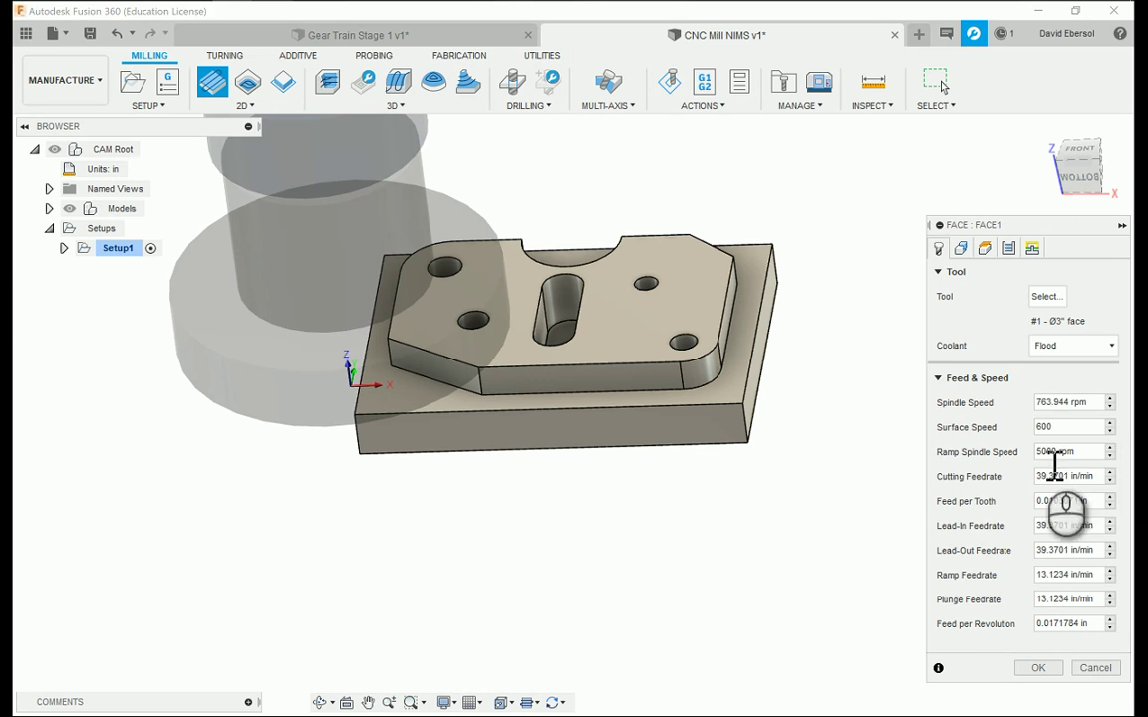
{"action": "left_click", "coordinate": [1098, 407]}
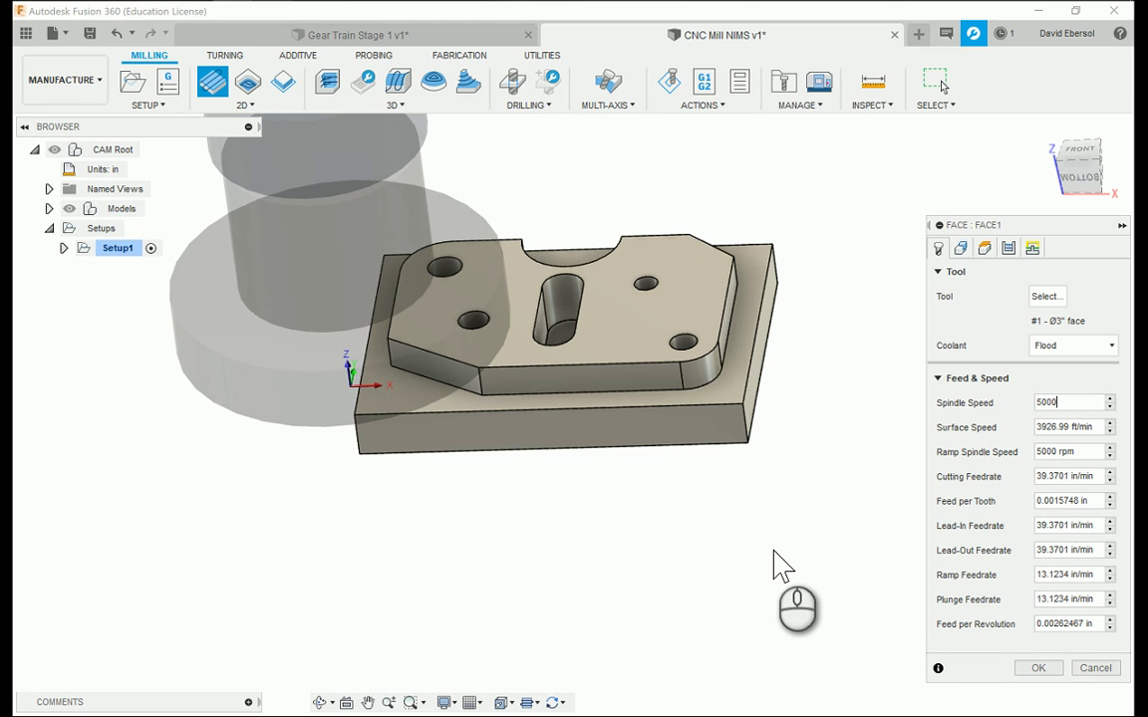
{"action": "left_click", "coordinate": [1086, 346]}
{"action": "left_click", "coordinate": [1072, 347]}
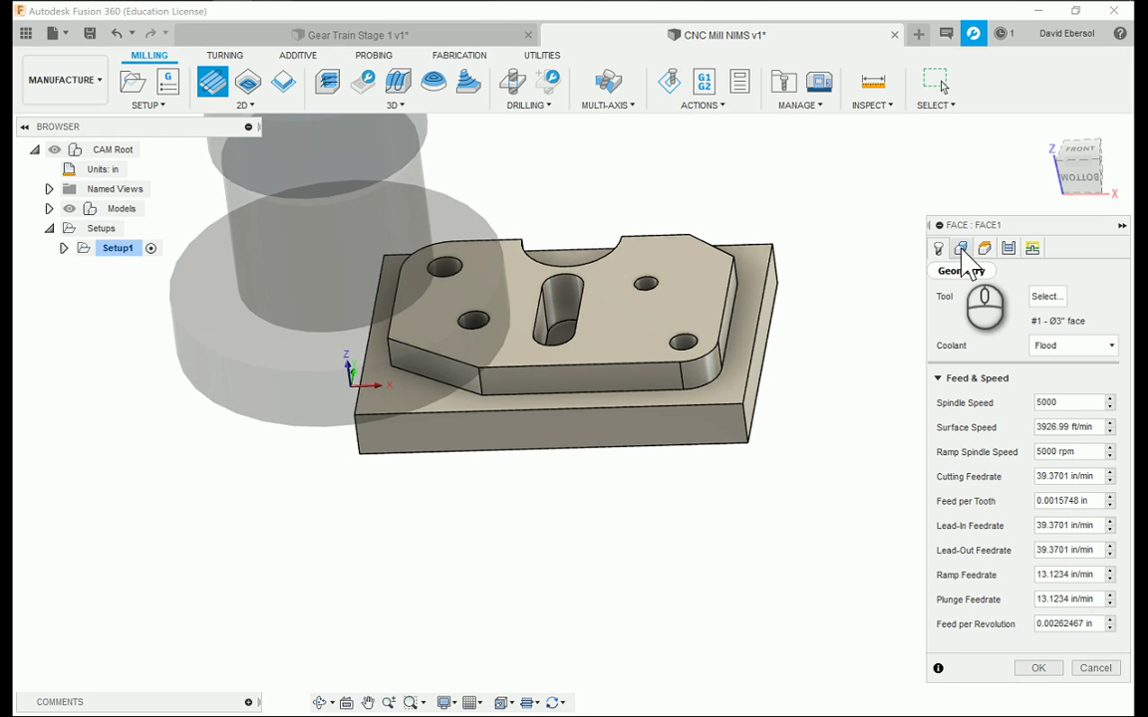
Step: Examine the Face operation's stock contour and its clearance, retract, feed, top and bottom heights around the part
{"action": "left_click", "coordinate": [962, 251]}
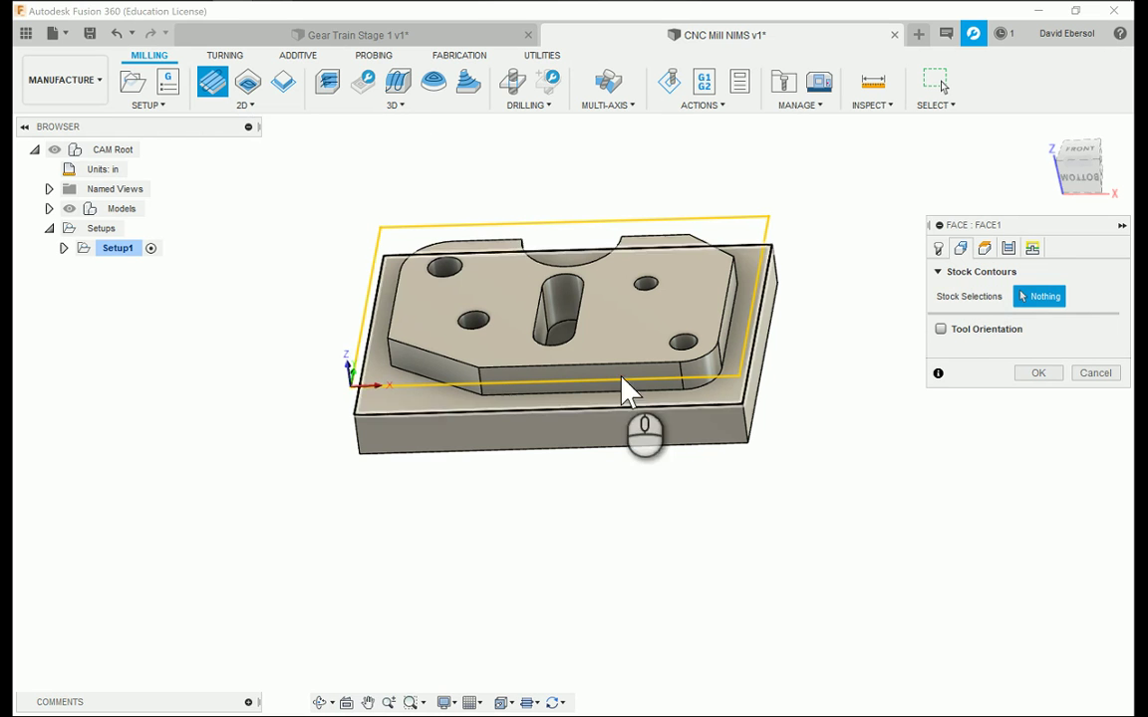
{"action": "left_click", "coordinate": [984, 248]}
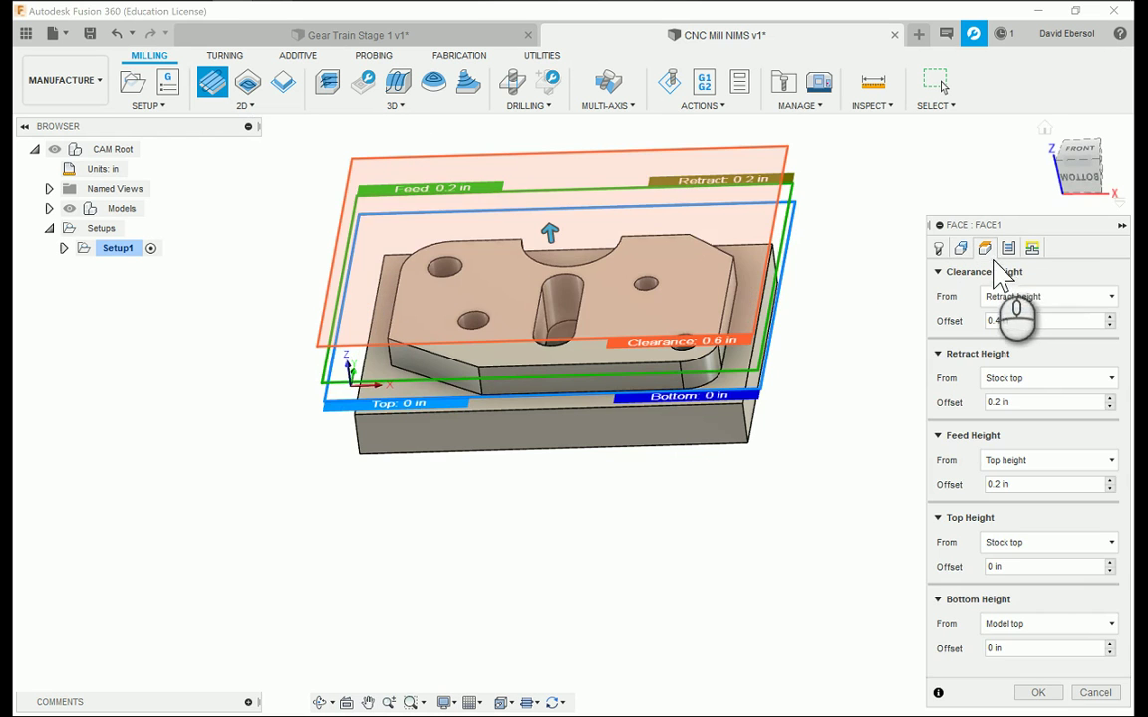
{"action": "left_click", "coordinate": [1096, 191]}
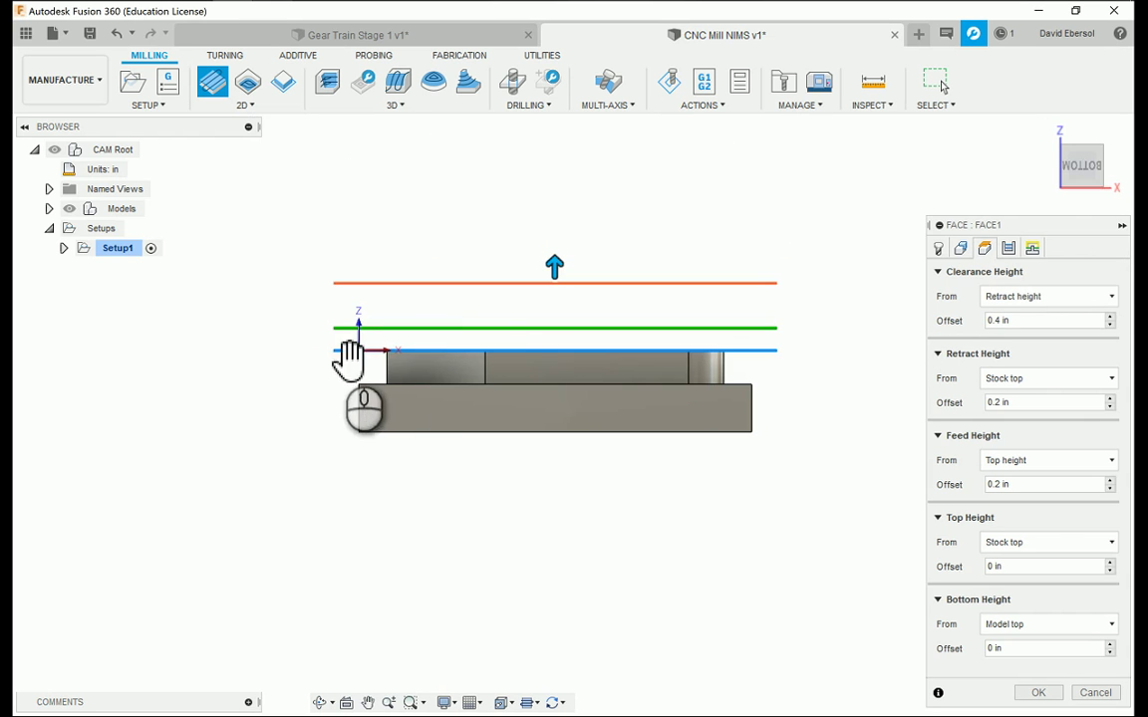
{"action": "left_click_drag", "start_coordinate": [1084, 189], "coordinate": [781, 289]}
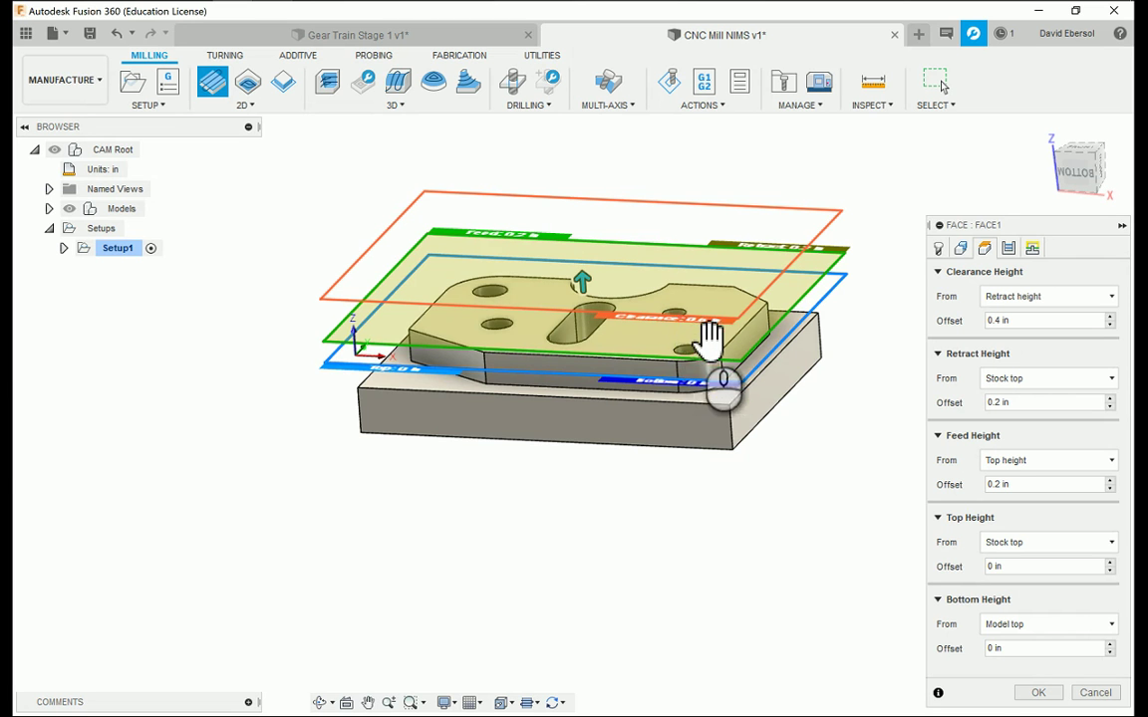
{"action": "scroll", "coordinate": [657, 331], "scroll_direction": "up", "scroll_amount": 6}
{"action": "scroll", "coordinate": [563, 346], "scroll_direction": "down", "scroll_amount": 3}
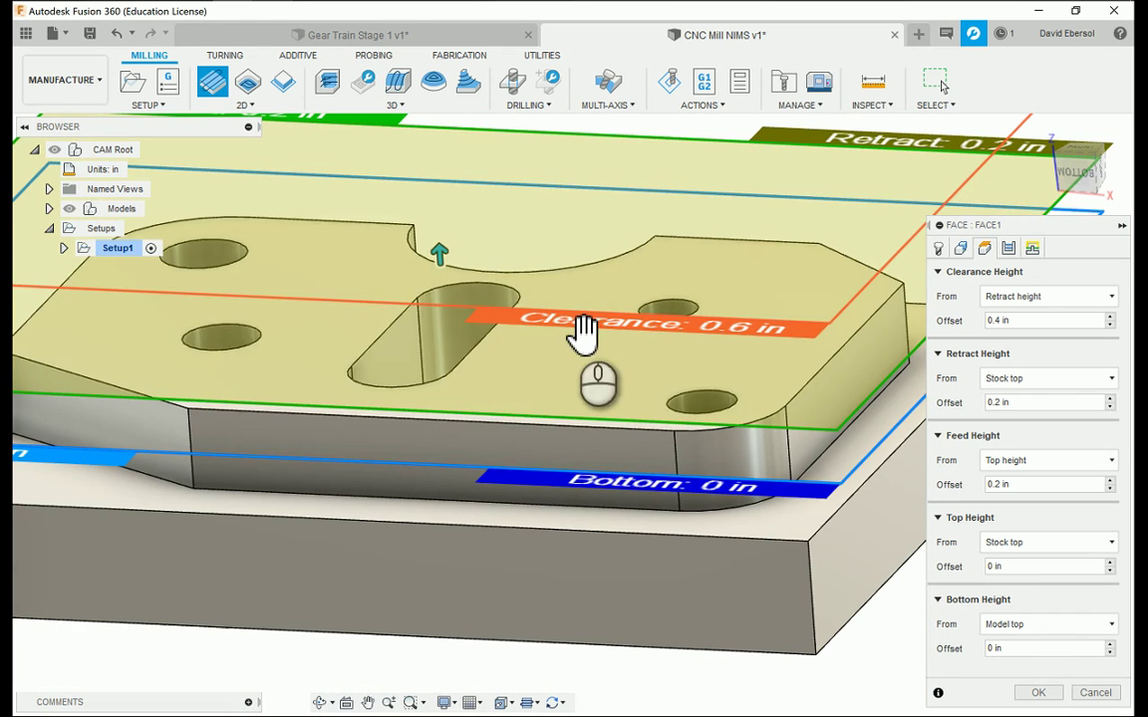
{"action": "scroll", "coordinate": [638, 403], "scroll_direction": "down", "scroll_amount": 4}
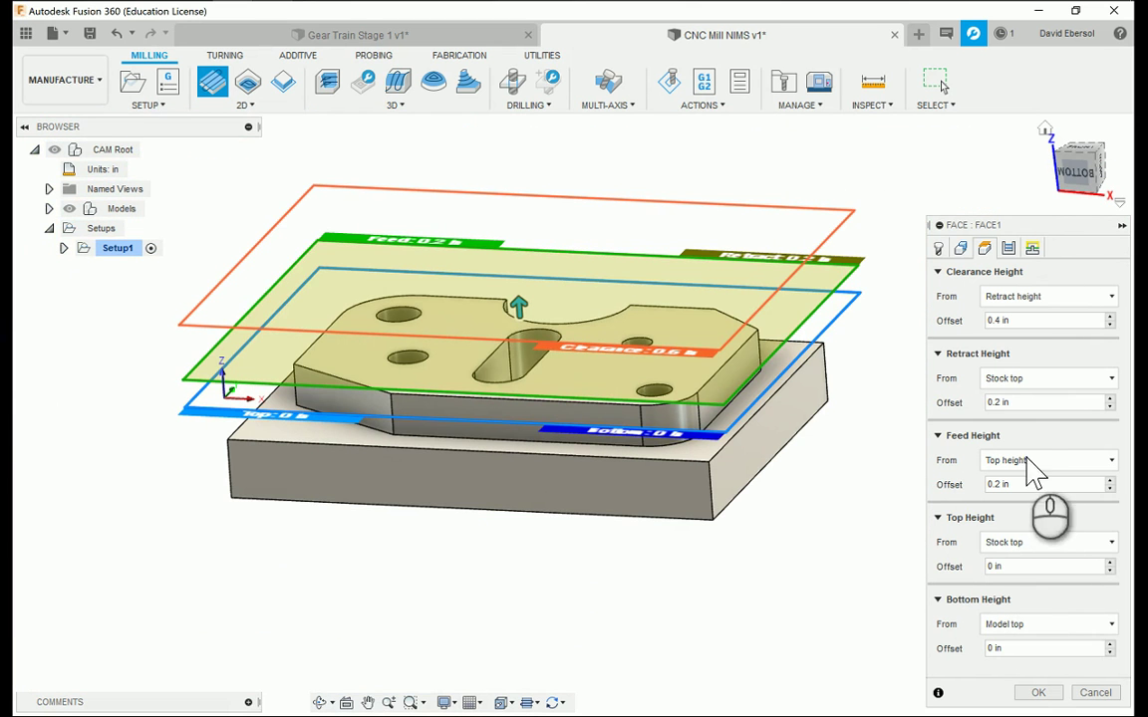
Step: Try the Stock to Leave option in the Face operation's pass settings and turn it off again
{"action": "left_click", "coordinate": [1008, 249]}
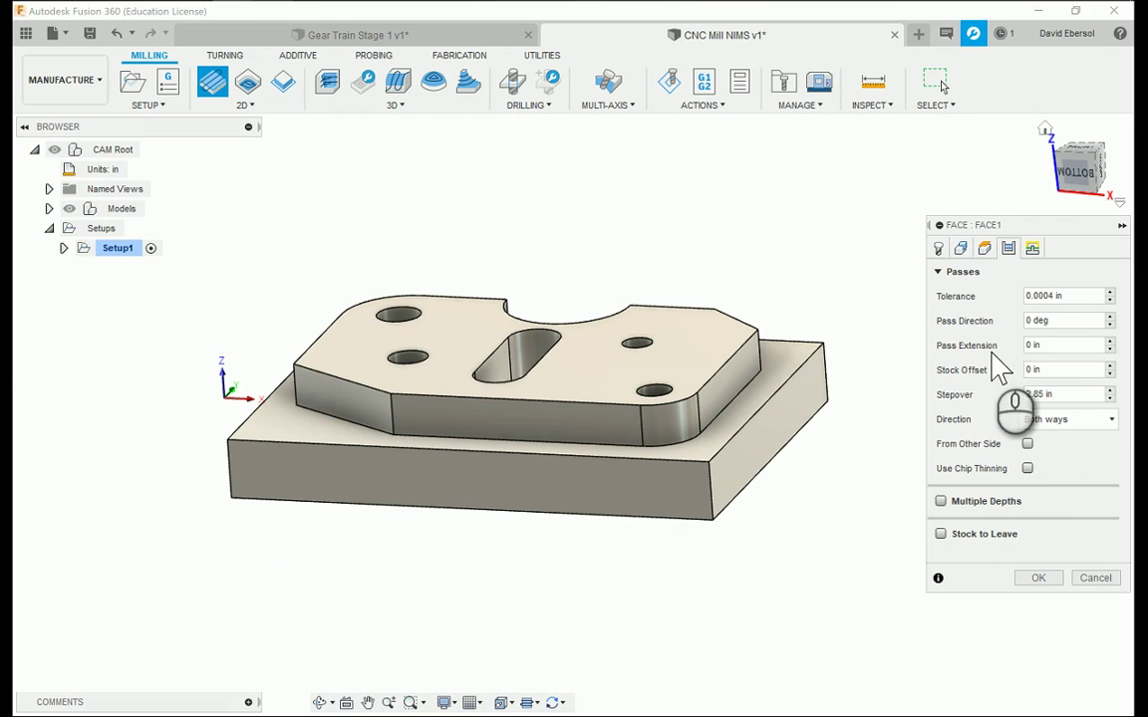
{"action": "left_click", "coordinate": [940, 534]}
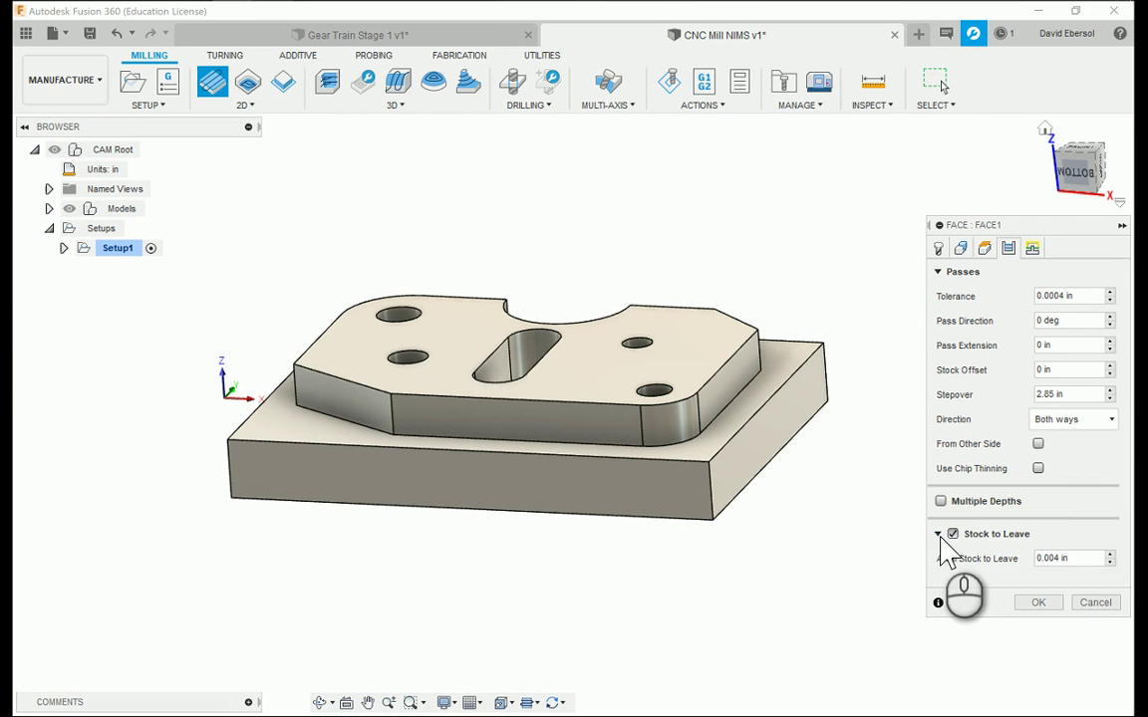
{"action": "left_click", "coordinate": [952, 535]}
{"action": "left_click", "coordinate": [952, 501]}
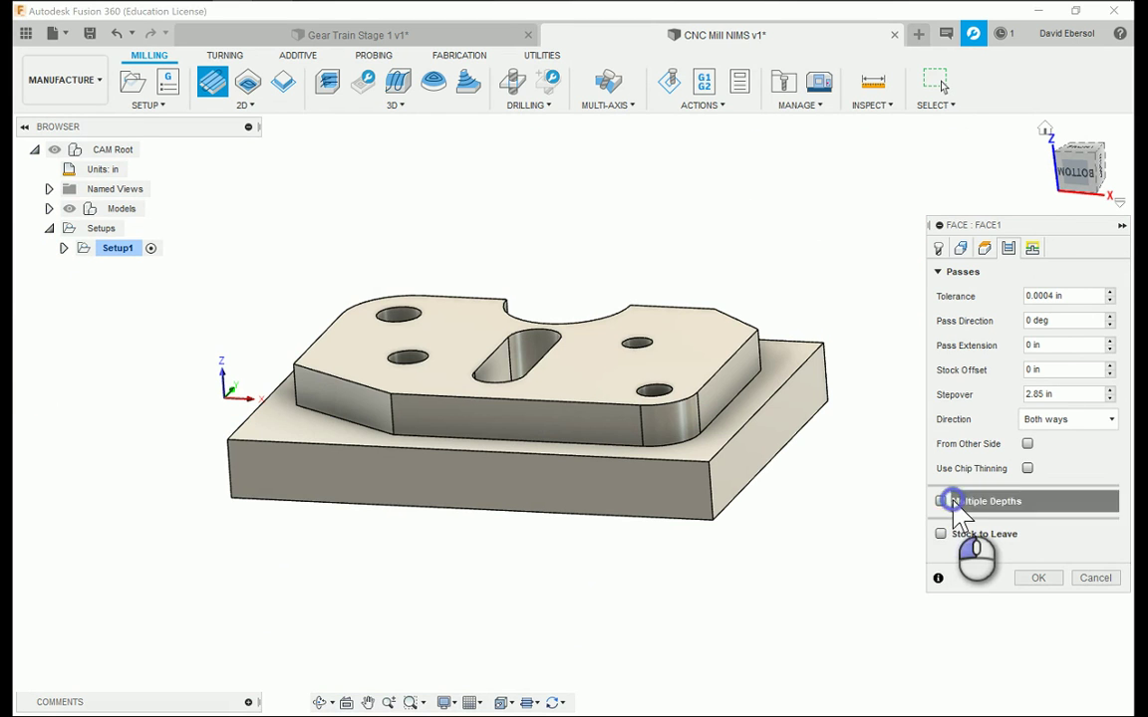
{"action": "left_click", "coordinate": [942, 501]}
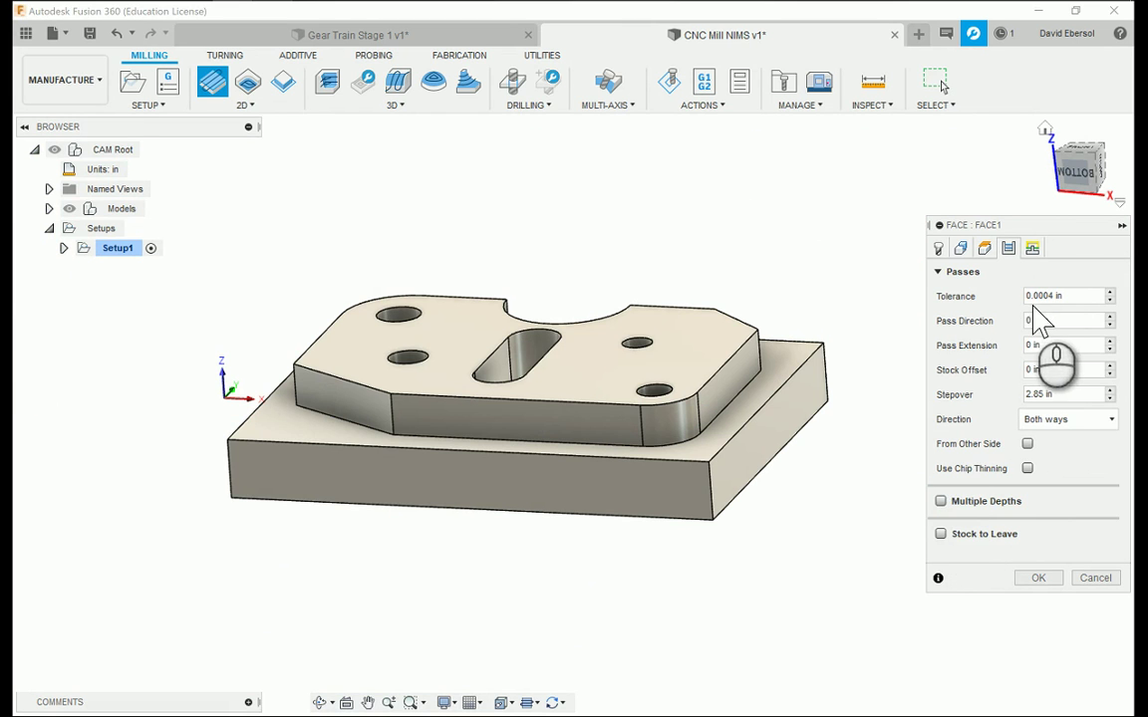
Step: Try Multiple Depths for the Face operation with a maximum stepdown of 0
{"action": "left_click", "coordinate": [942, 502]}
{"action": "left_click", "coordinate": [1096, 525]}
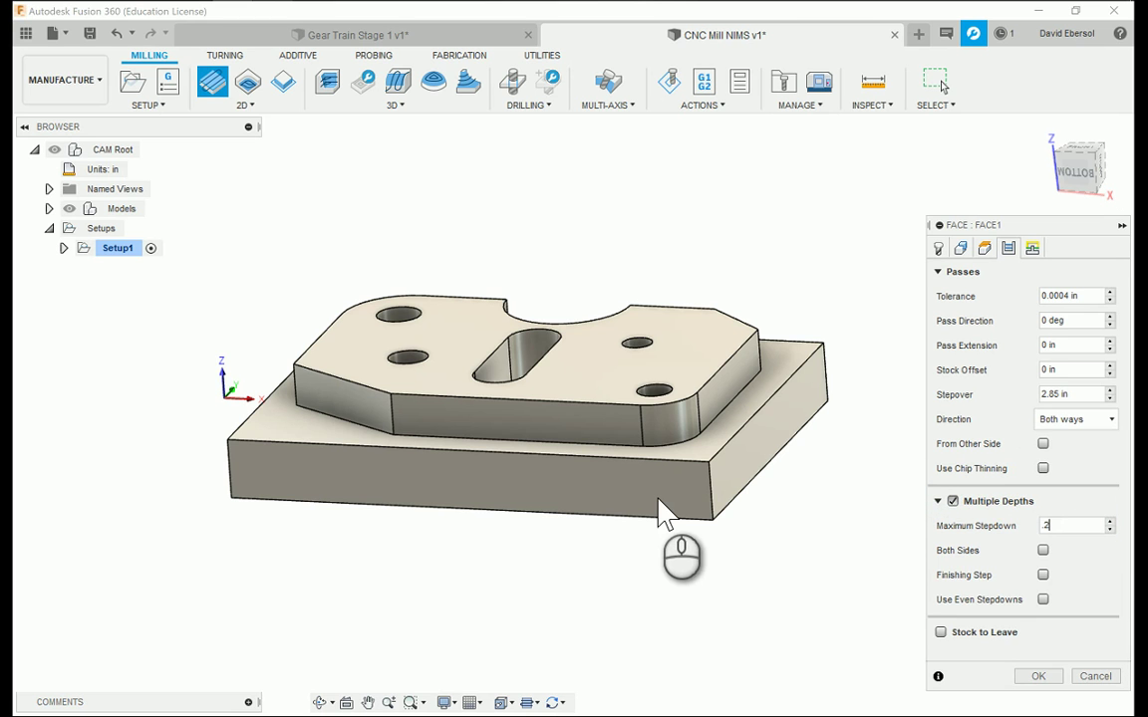
{"action": "type", "text": "0"}
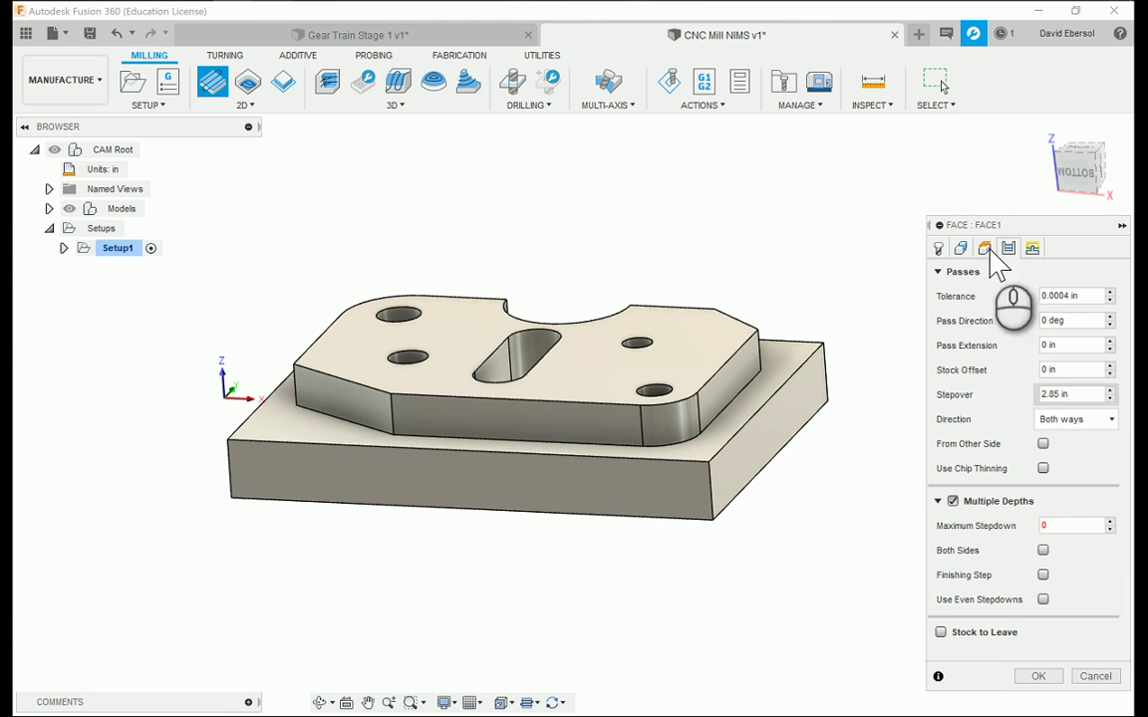
{"action": "left_click", "coordinate": [1033, 250]}
{"action": "left_click", "coordinate": [938, 249]}
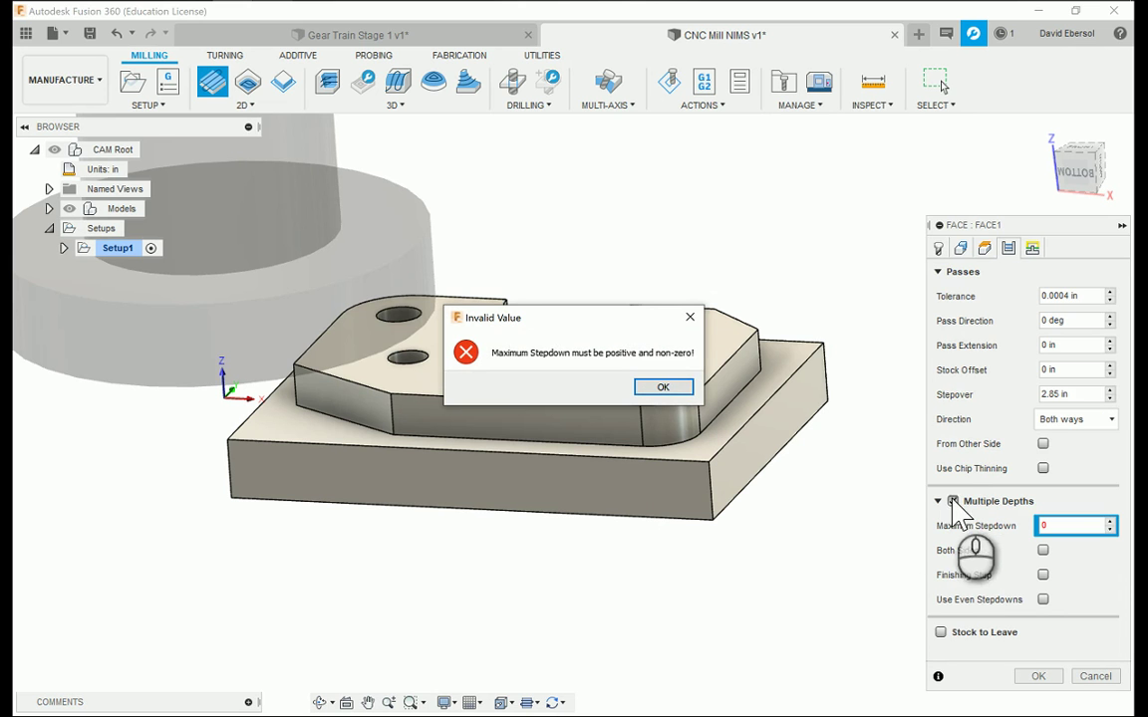
Step: Turn off Multiple Depths and confirm the Face operation to generate its toolpath
{"action": "left_click", "coordinate": [662, 386]}
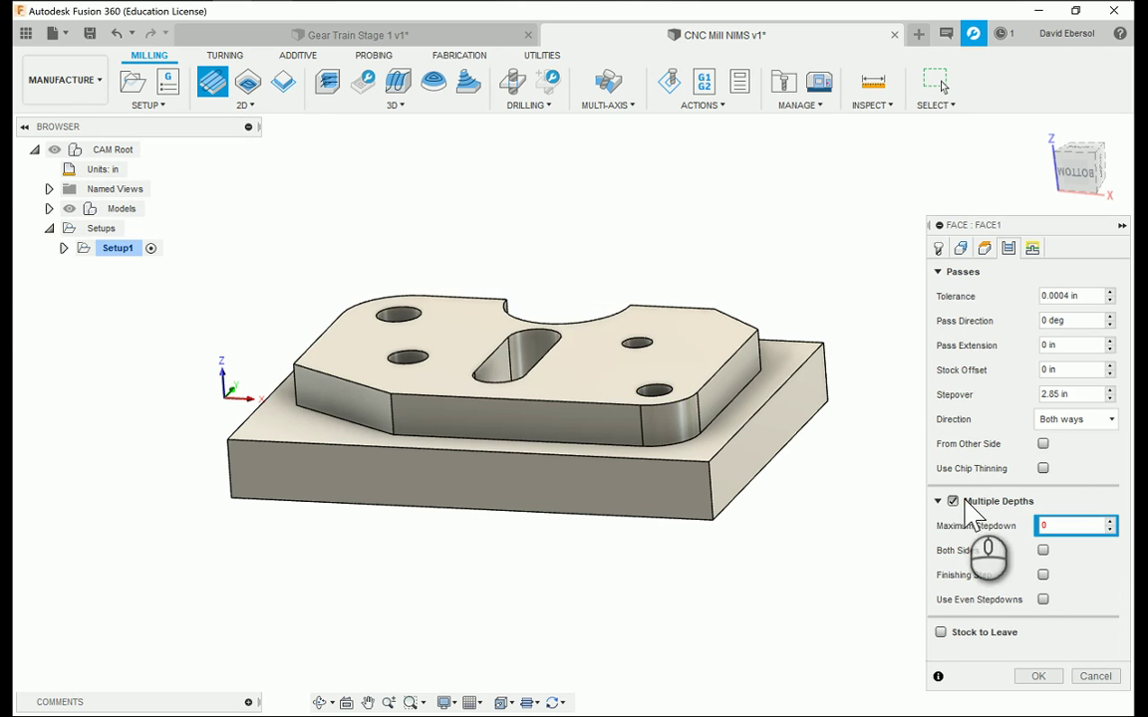
{"action": "left_click", "coordinate": [952, 501]}
{"action": "left_click", "coordinate": [1035, 576]}
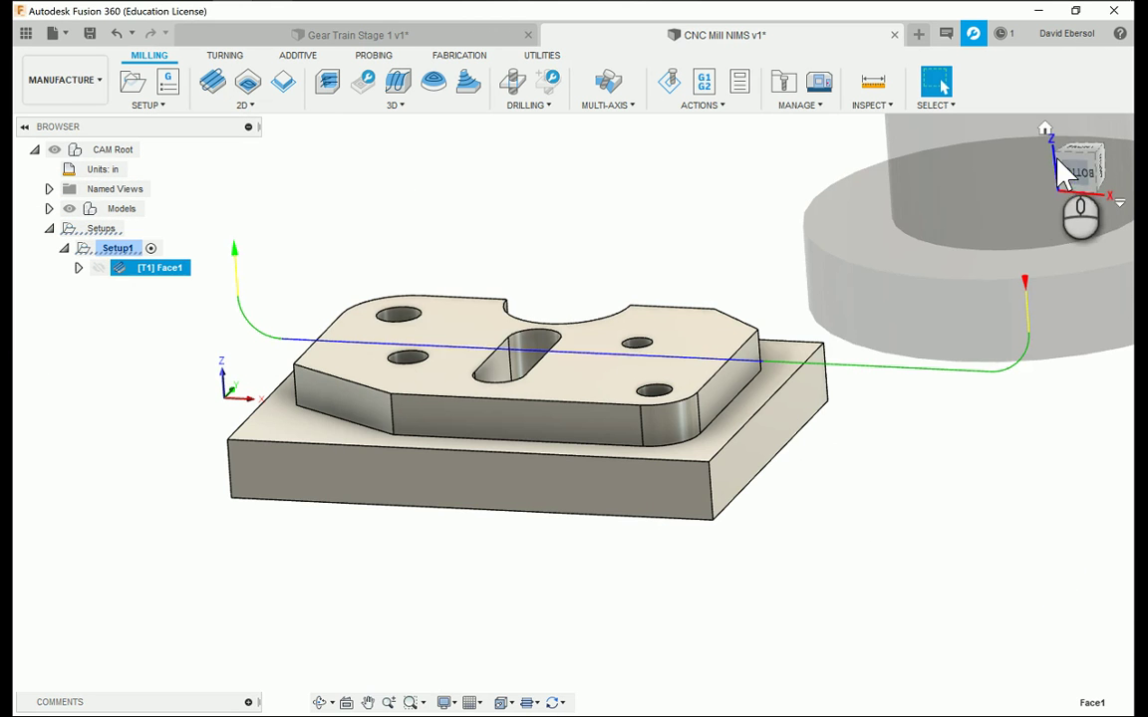
Step: Simulate the Face toolpath with the stock displayed, watch the face mill cut across the part, and close the simulation
{"action": "left_click_drag", "start_coordinate": [1066, 175], "coordinate": [745, 236]}
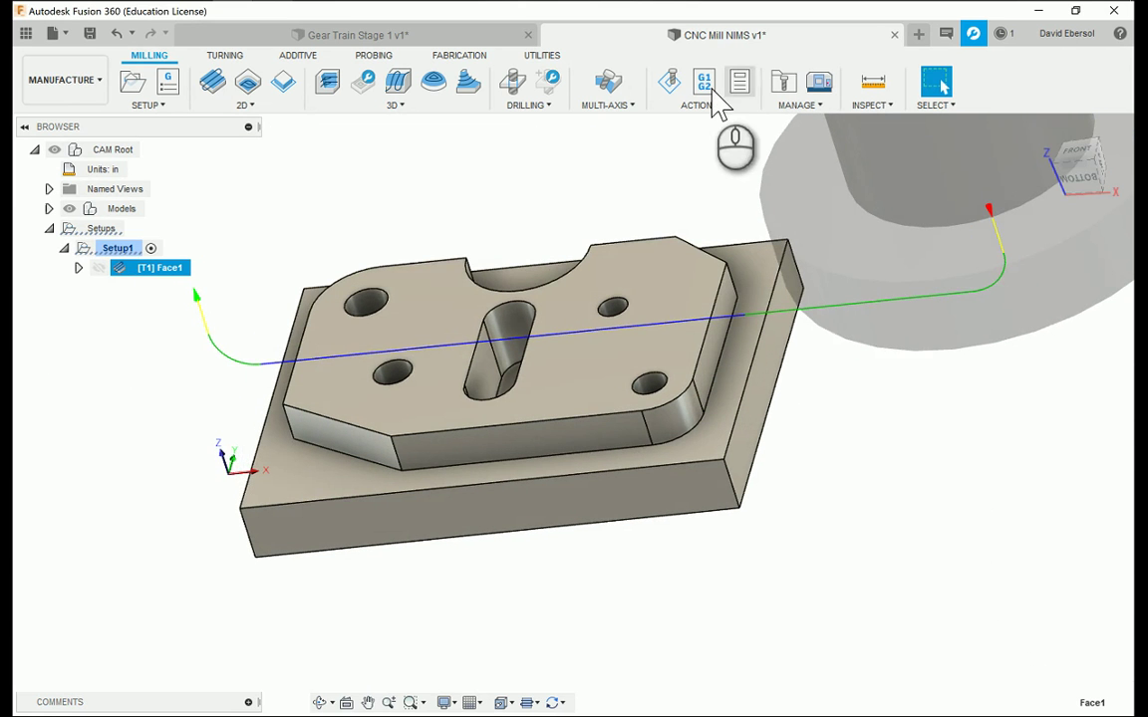
{"action": "left_click", "coordinate": [668, 82]}
{"action": "scroll", "coordinate": [877, 453], "scroll_direction": "down", "scroll_amount": 3}
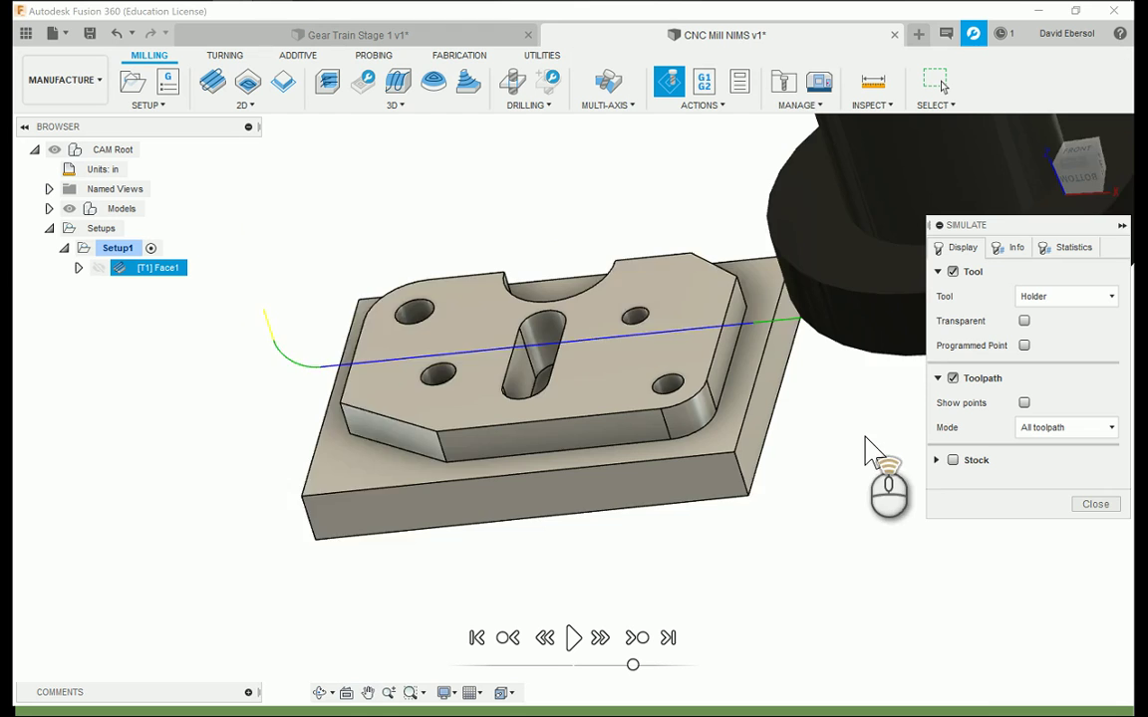
{"action": "left_click", "coordinate": [953, 460]}
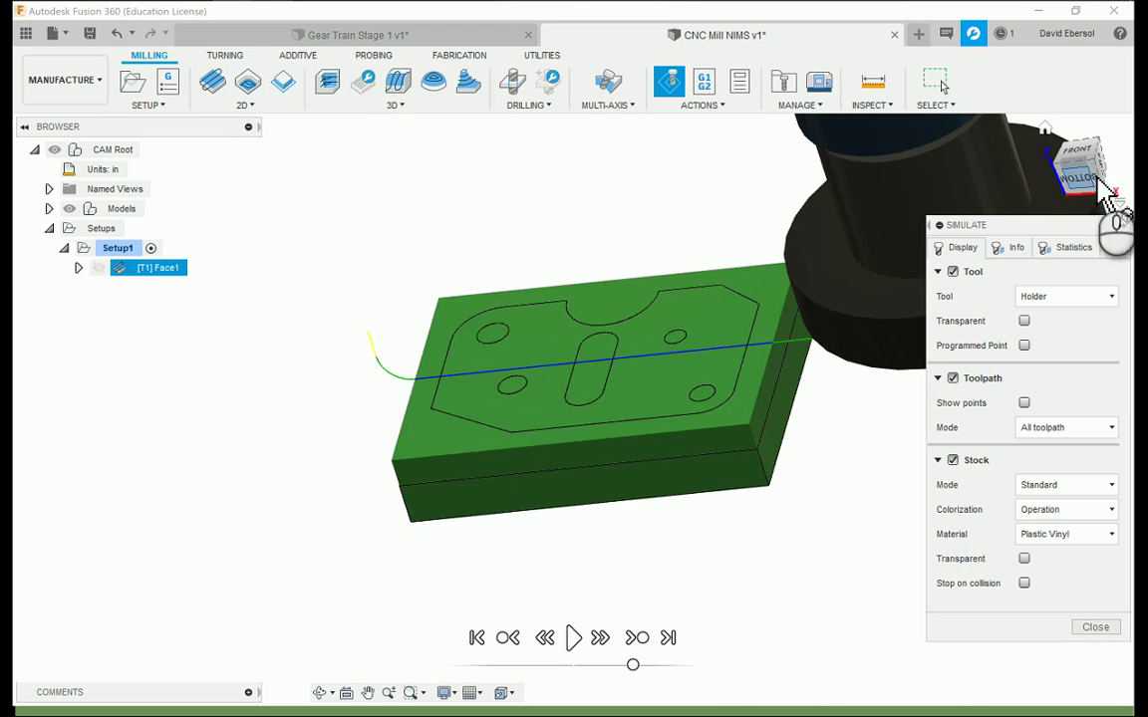
{"action": "mouse_move", "coordinate": [1104, 194]}
{"action": "left_mouse_down"}
{"action": "mouse_move", "coordinate": [1124, 130]}
{"action": "mouse_move", "coordinate": [72, 174]}
{"action": "mouse_move", "coordinate": [1127, 159]}
{"action": "mouse_move", "coordinate": [1087, 169]}
{"action": "mouse_move", "coordinate": [1085, 214]}
{"action": "left_mouse_up"}
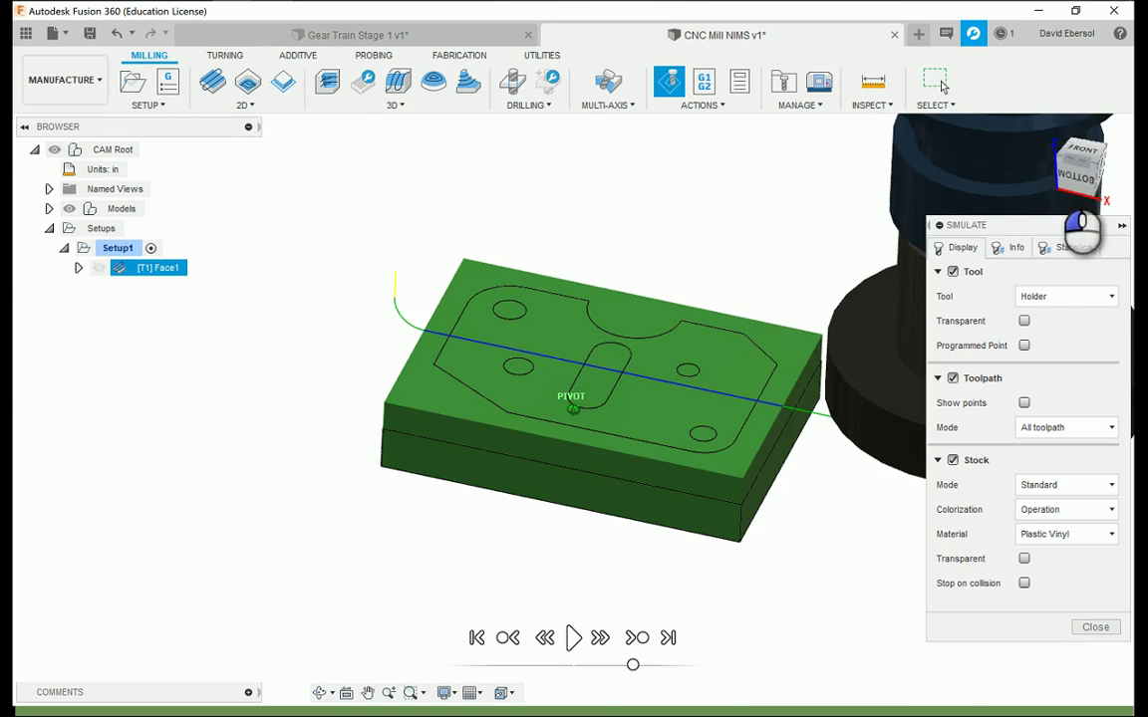
{"action": "left_click", "coordinate": [573, 638]}
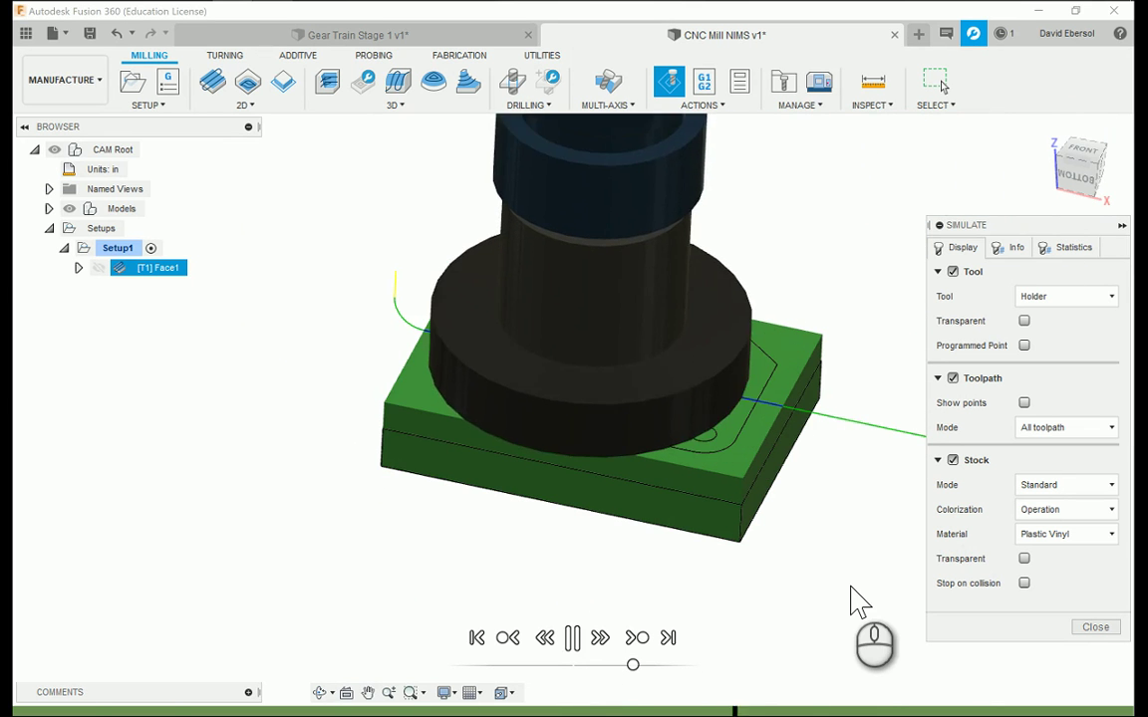
{"action": "left_click_drag", "start_coordinate": [1089, 185], "coordinate": [1064, 160]}
{"action": "left_click", "coordinate": [1101, 626]}
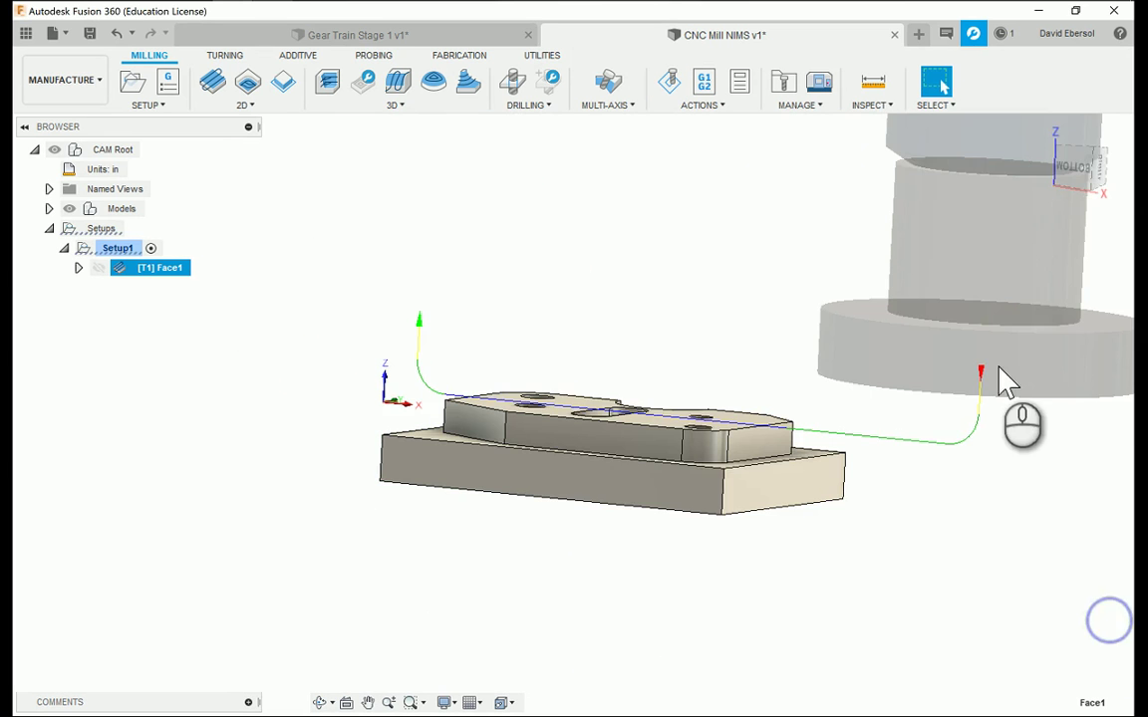
Step: Start a 2D Contour operation in Setup1 and assign the 3/4" flat end mill from the NIMS CNC library
{"action": "left_click", "coordinate": [1061, 180]}
{"action": "left_click", "coordinate": [398, 243]}
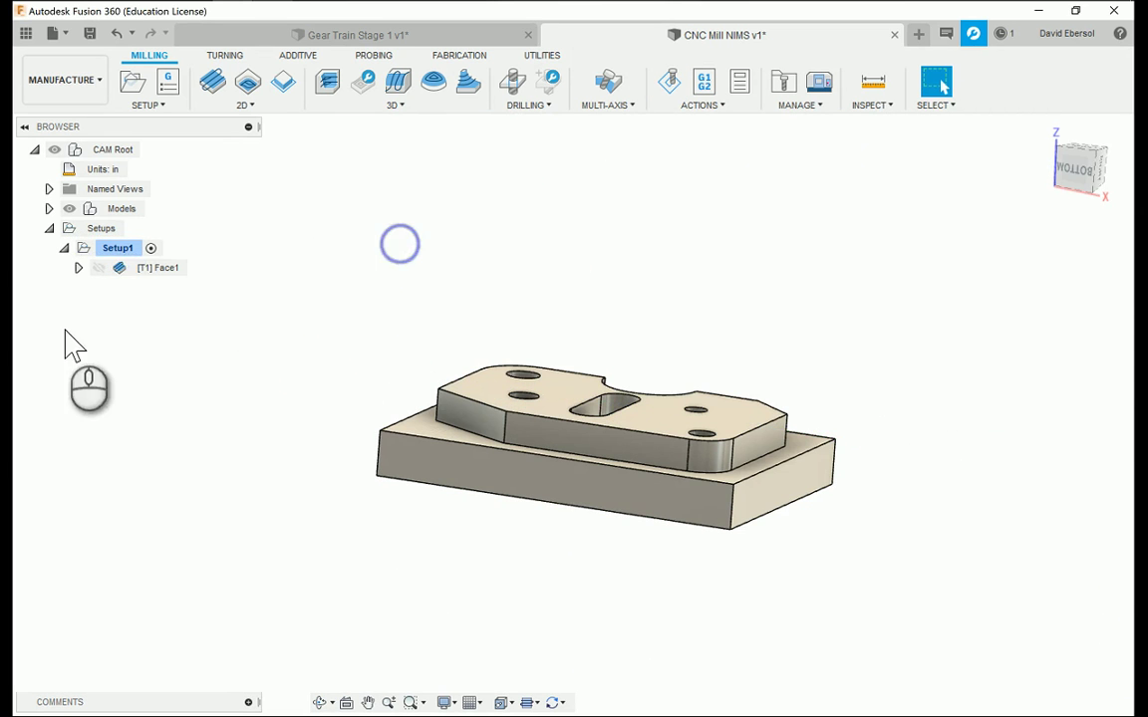
{"action": "left_click", "coordinate": [117, 248]}
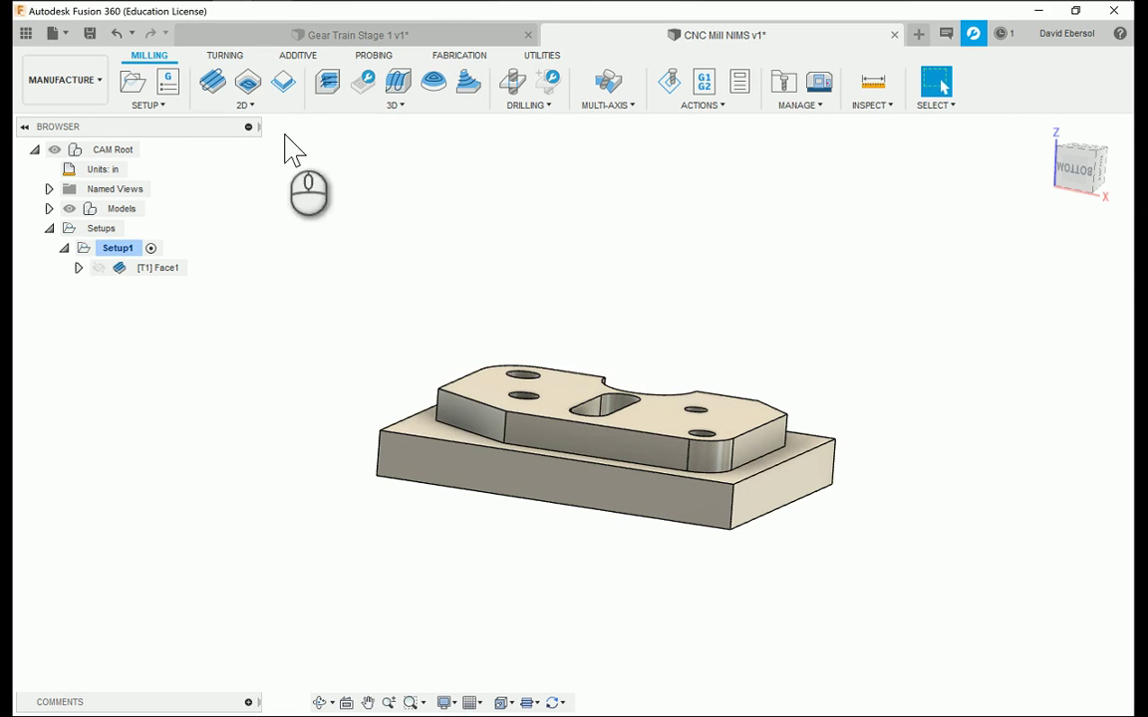
{"action": "left_click", "coordinate": [244, 105]}
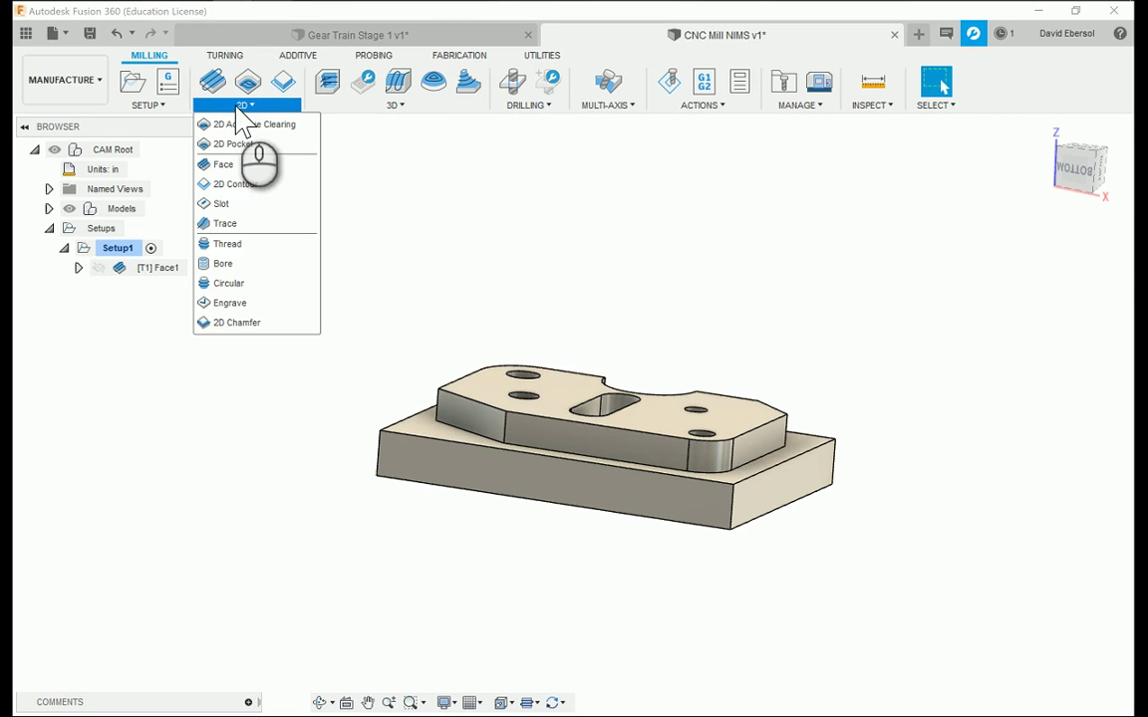
{"action": "left_click", "coordinate": [257, 184]}
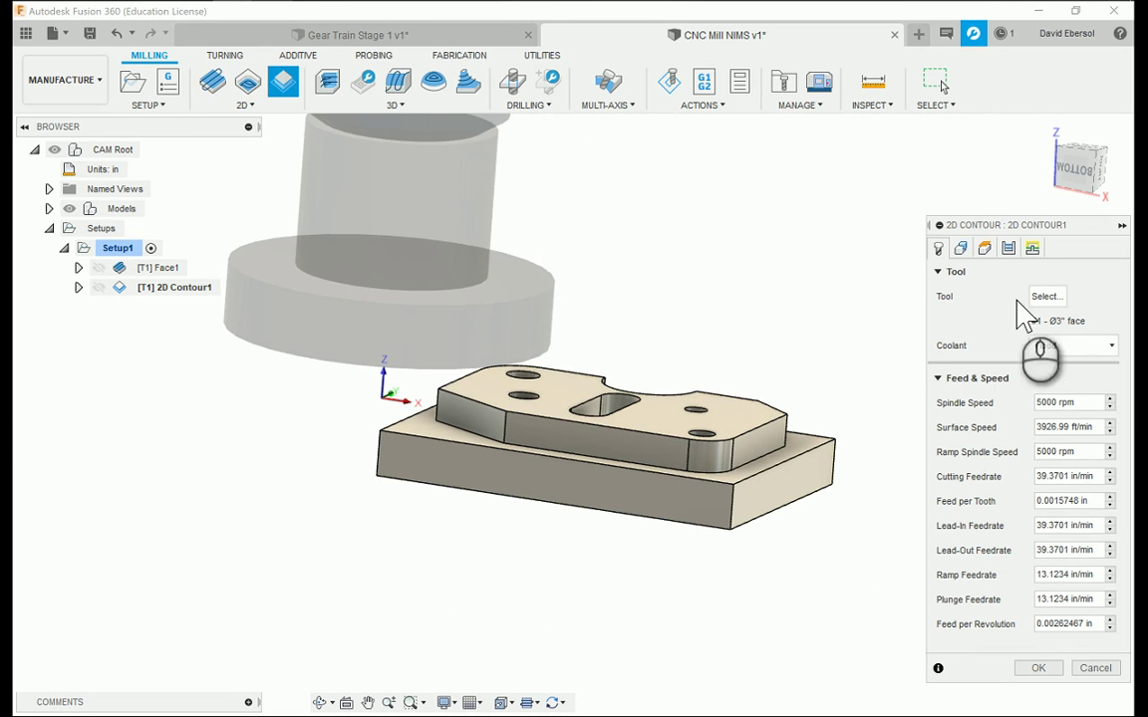
{"action": "left_click", "coordinate": [1046, 297]}
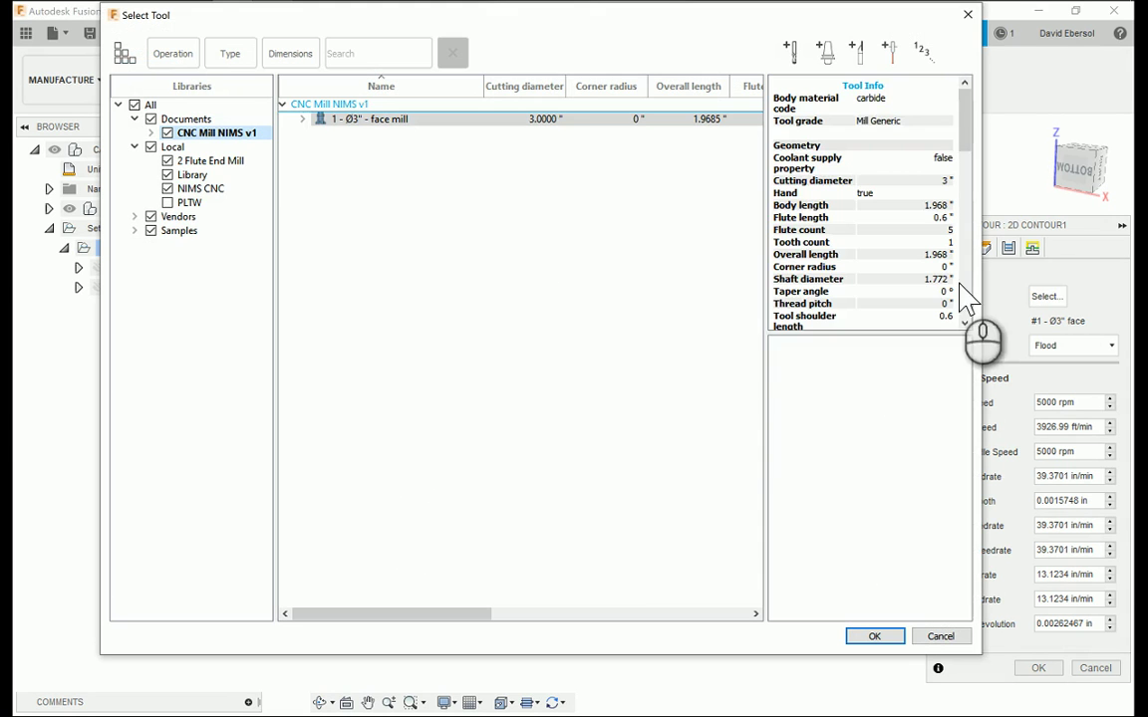
{"action": "left_click", "coordinate": [221, 193]}
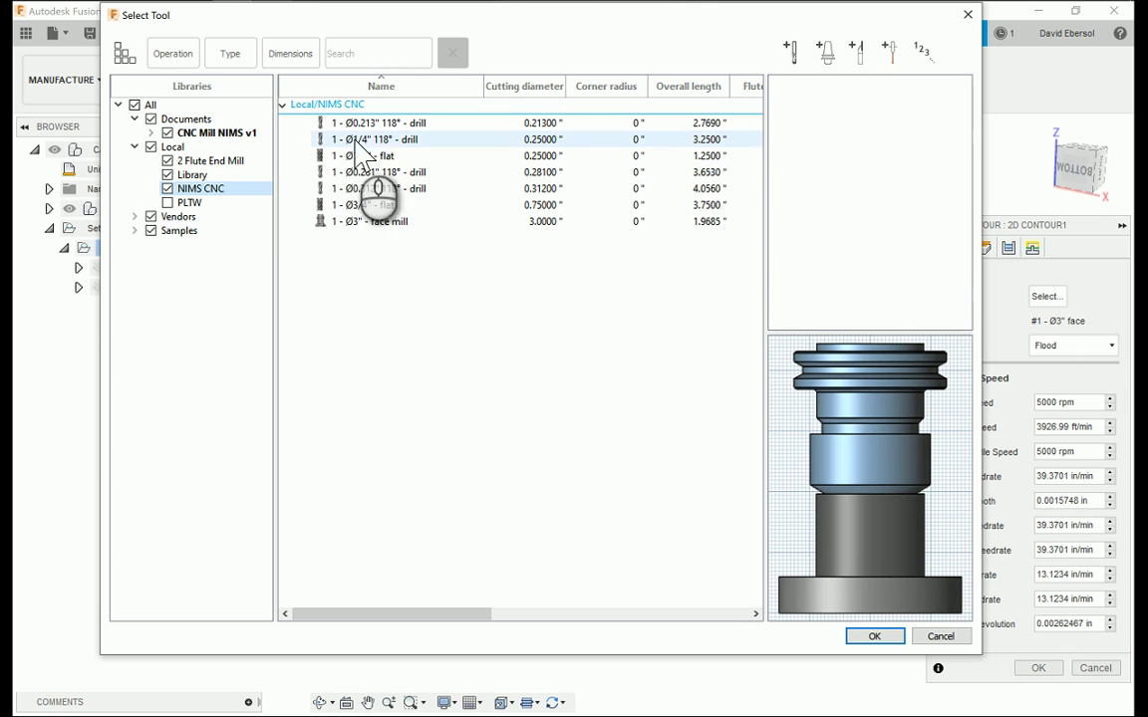
{"action": "left_click", "coordinate": [393, 205]}
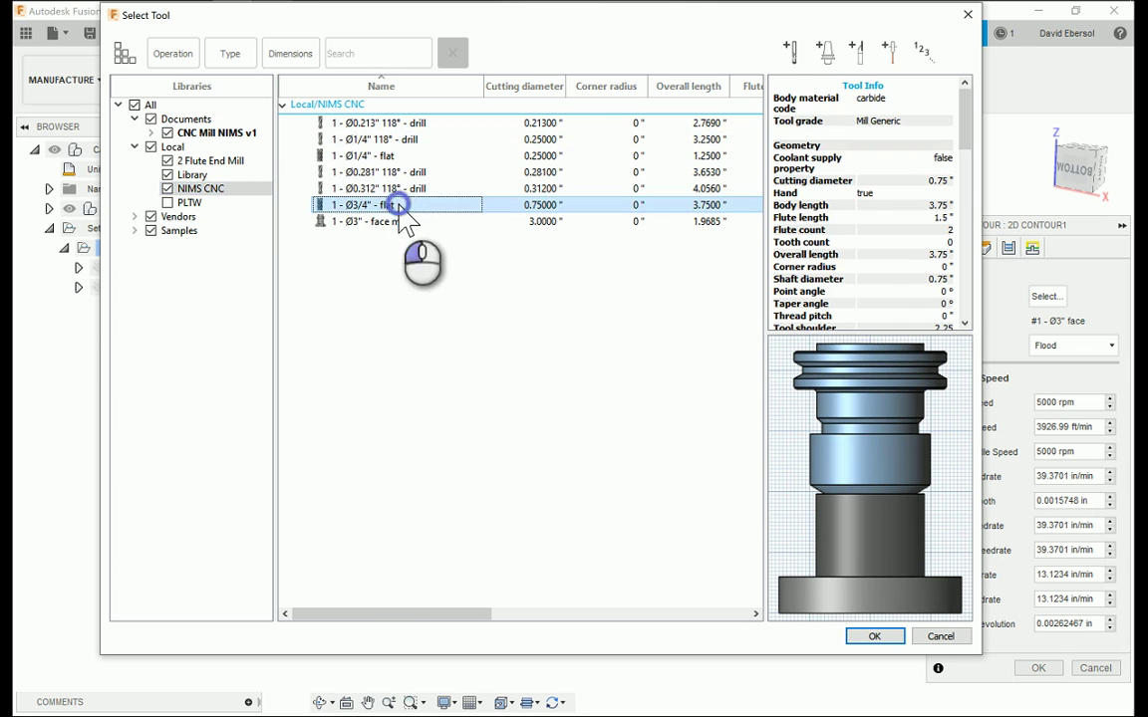
{"action": "left_click", "coordinate": [876, 636]}
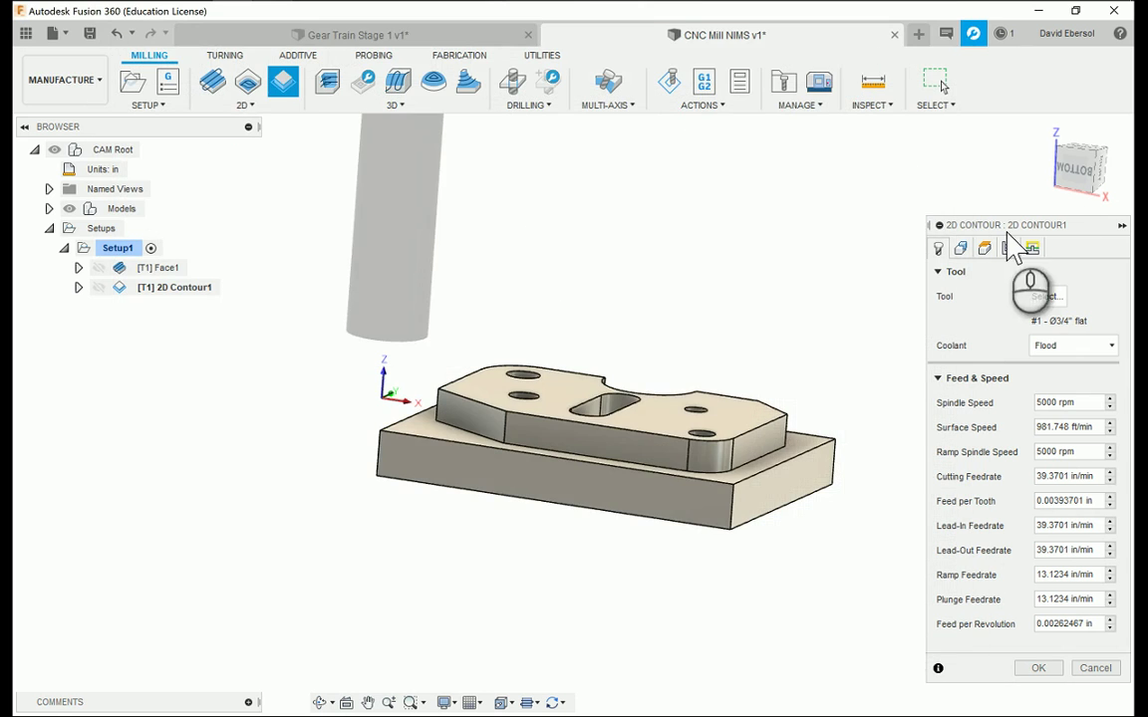
Step: Set the 2D Contour's surface speed to 600 ft/min
{"action": "left_click", "coordinate": [1084, 191]}
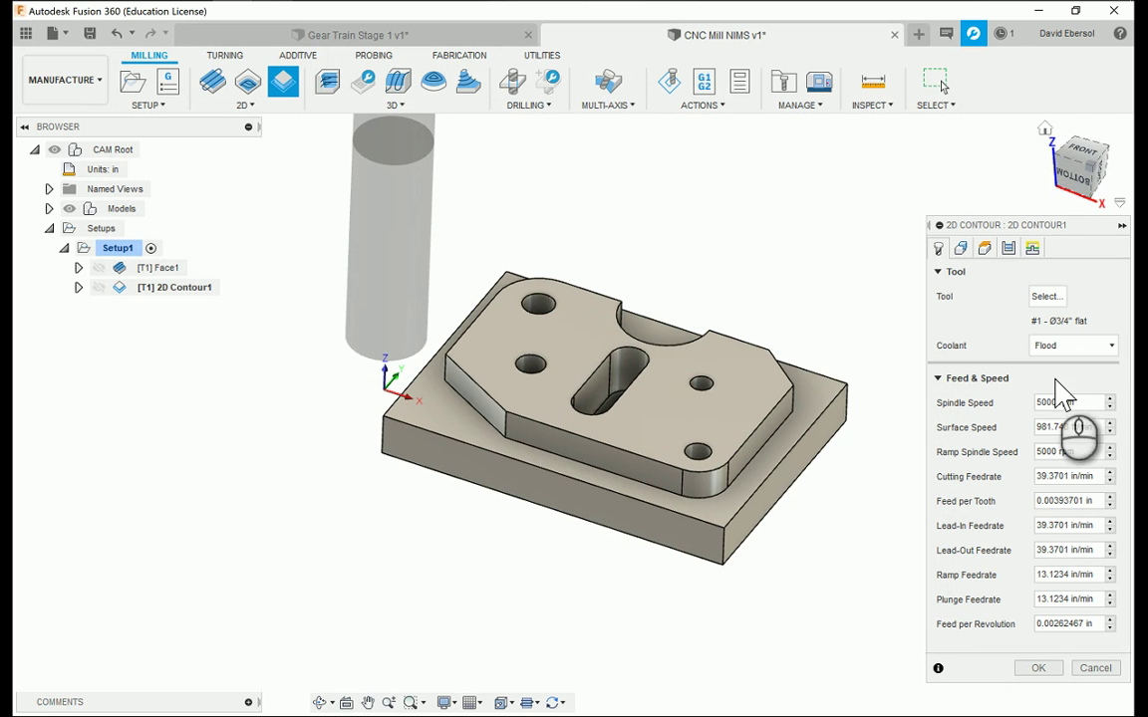
{"action": "left_click", "coordinate": [1086, 401]}
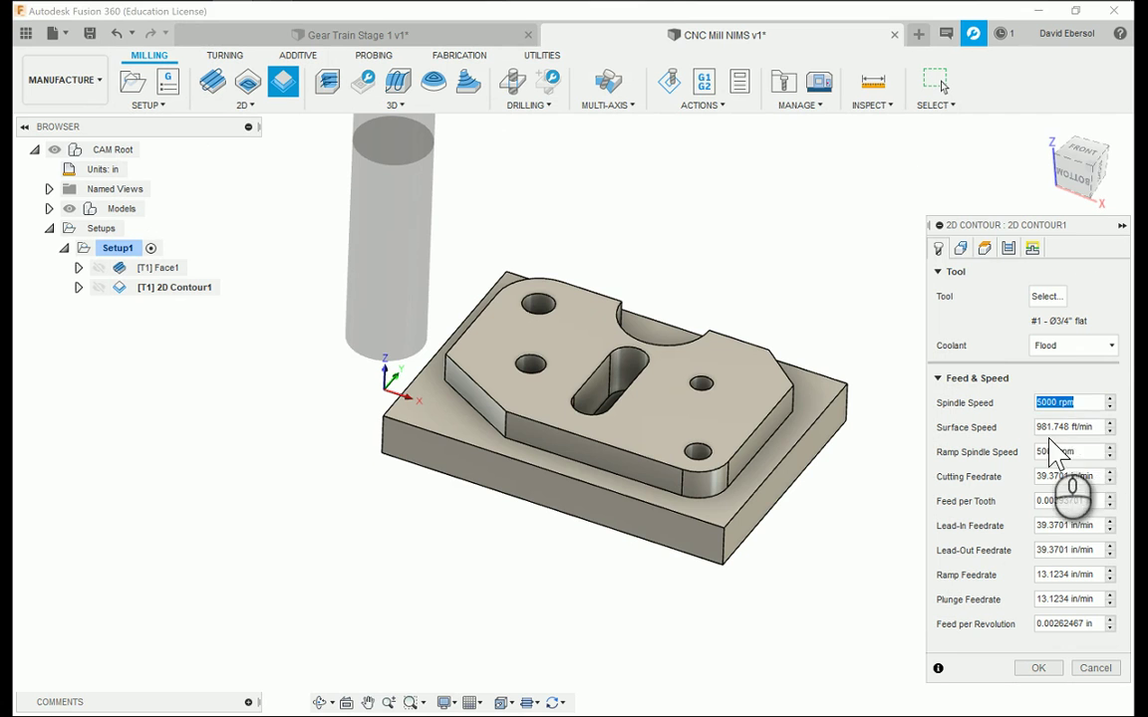
{"action": "left_click", "coordinate": [1074, 431]}
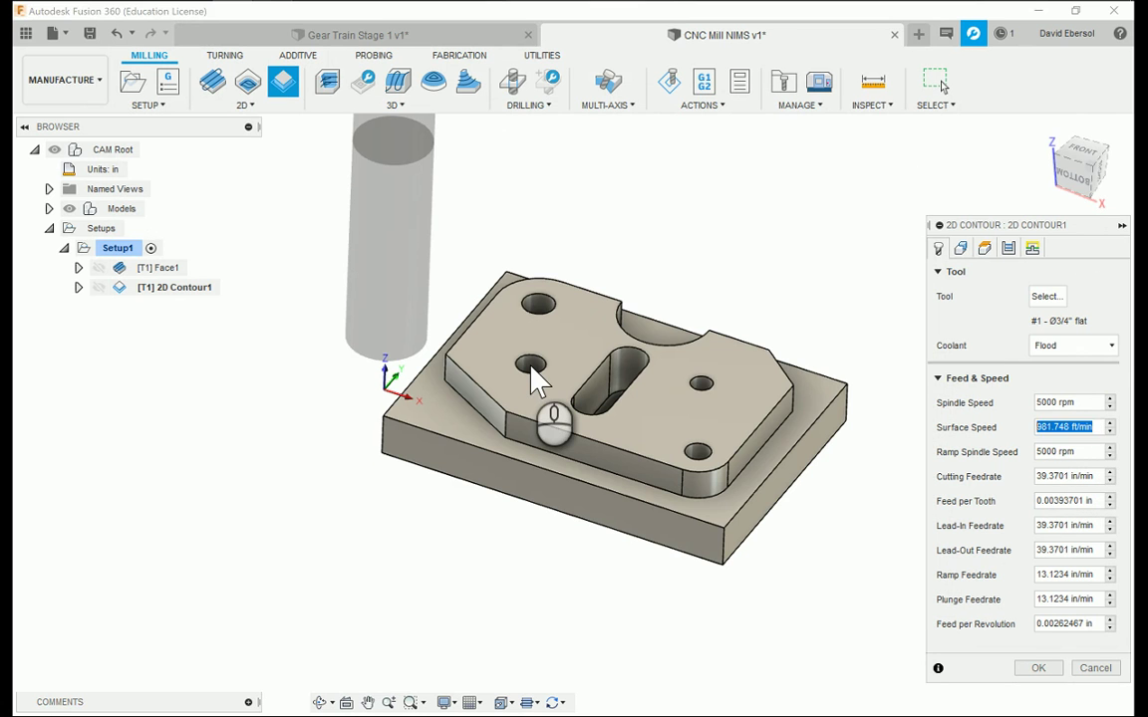
{"action": "left_click", "coordinate": [534, 379]}
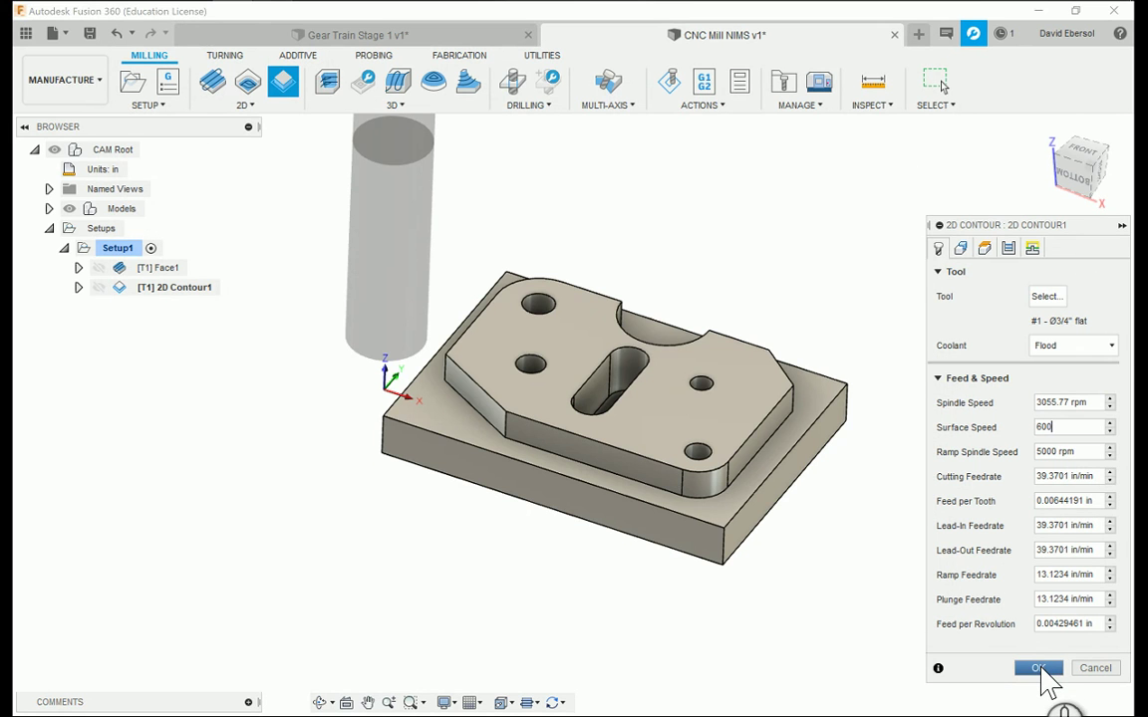
{"action": "left_click", "coordinate": [1064, 541]}
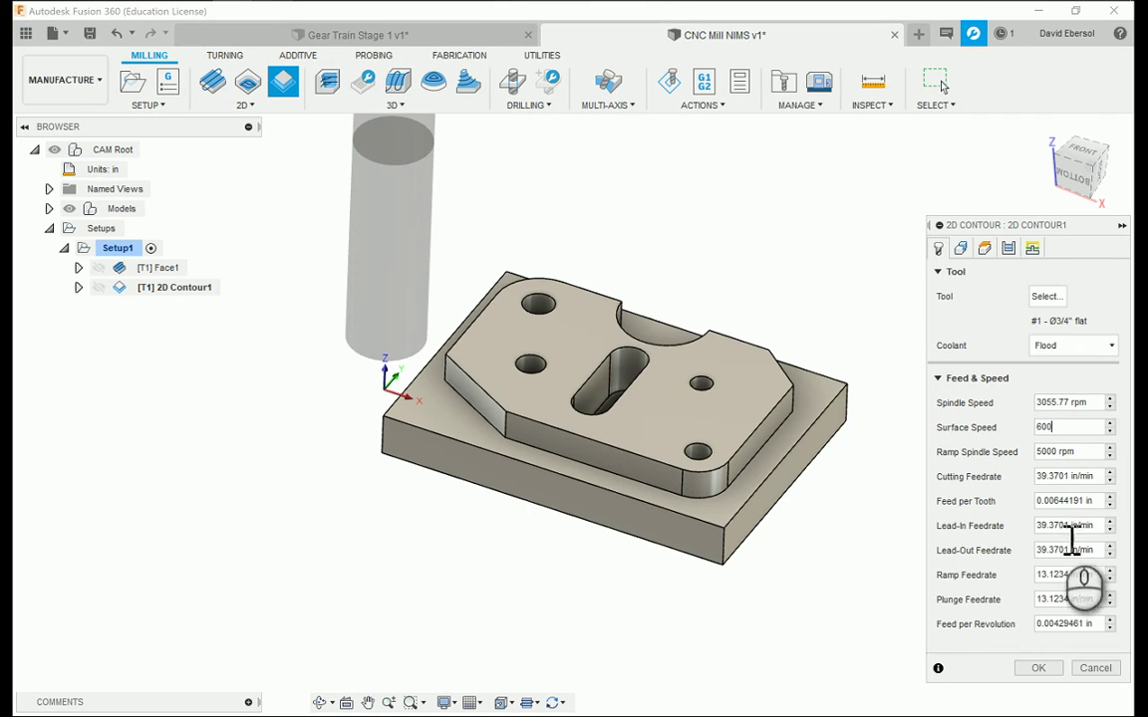
Step: Select the bottom outline of the raised plate profile as the machining contour and check the heights and linking settings
{"action": "left_click", "coordinate": [961, 251]}
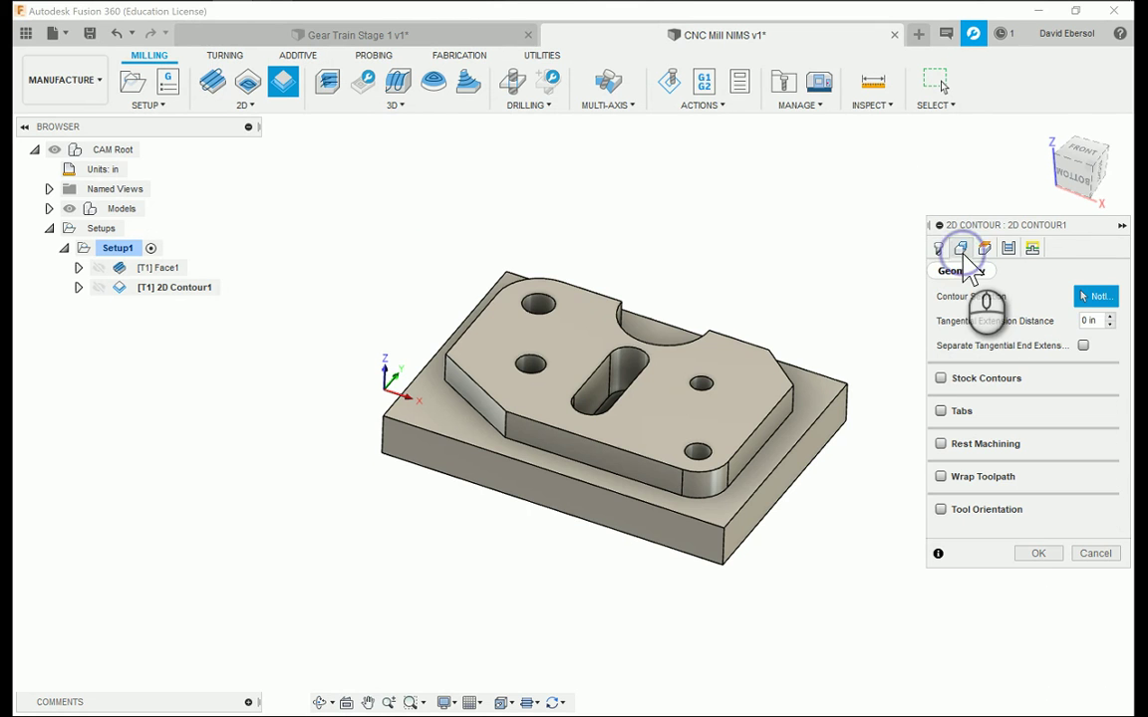
{"action": "left_click", "coordinate": [546, 456]}
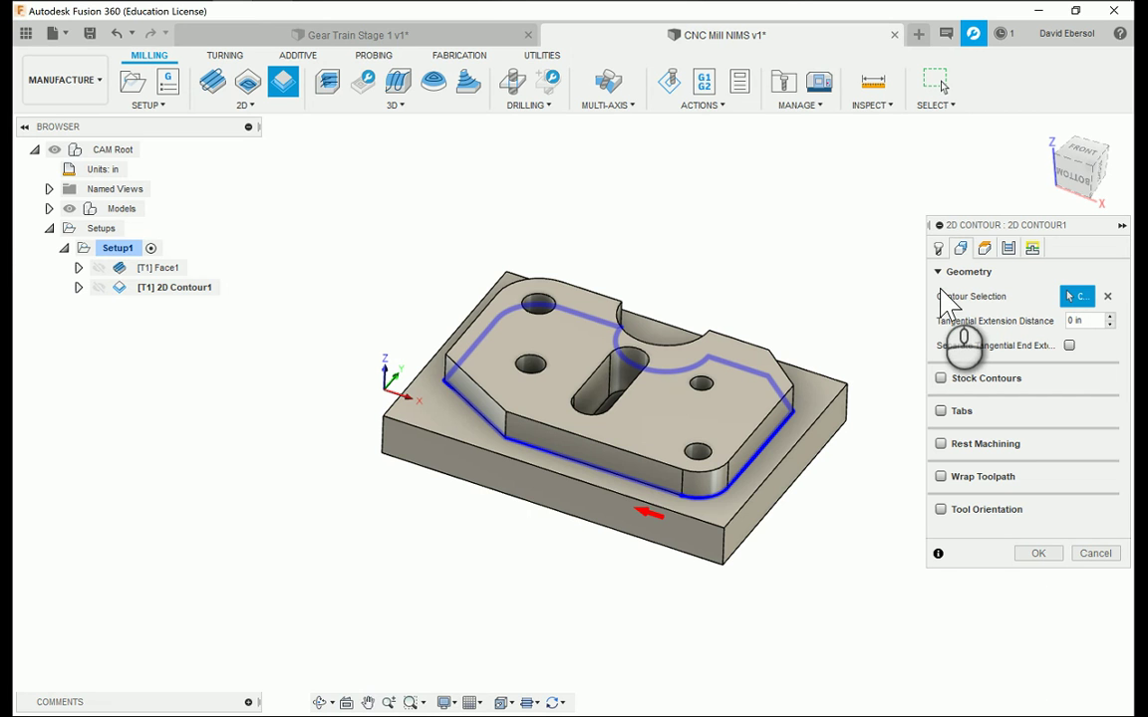
{"action": "left_click", "coordinate": [984, 249]}
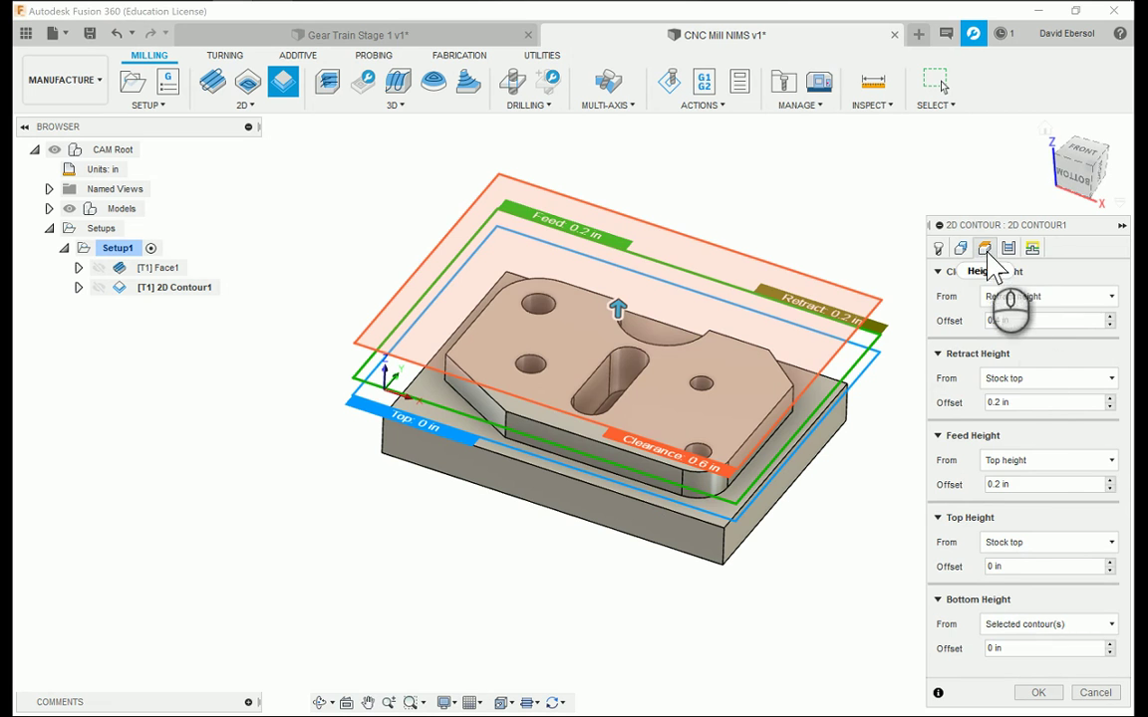
{"action": "left_click", "coordinate": [1031, 249]}
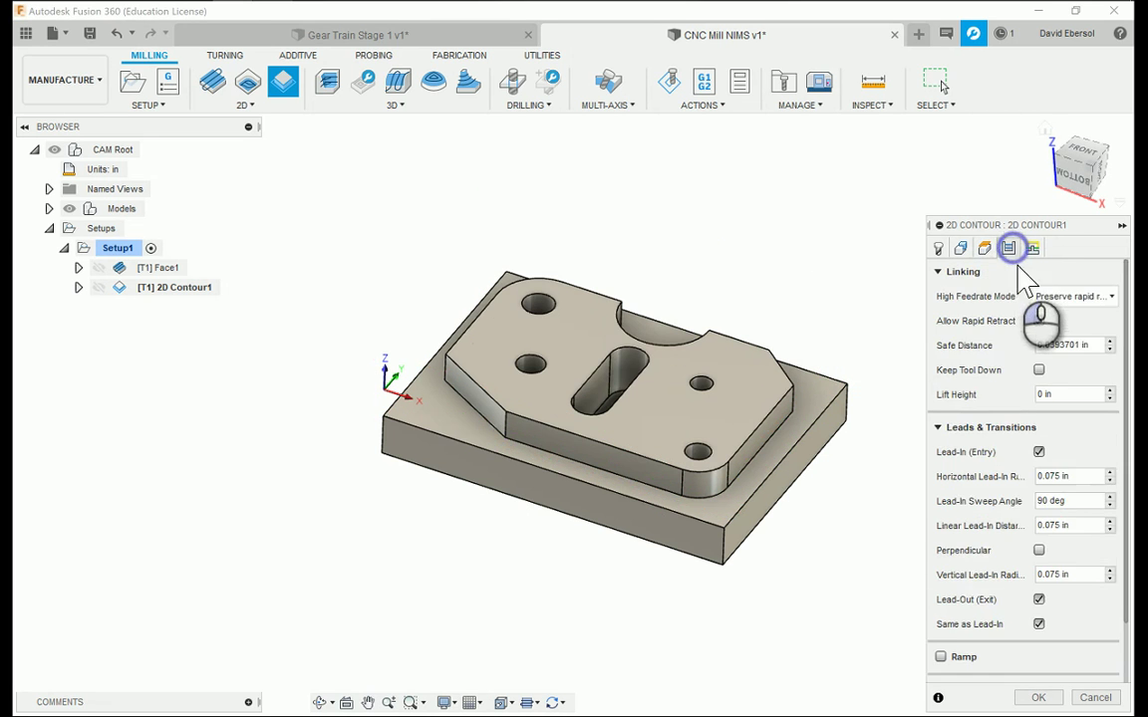
Step: Enable Multiple Depths for the 2D Contour with a maximum roughing stepdown of .75/2 and generate the toolpath
{"action": "left_click", "coordinate": [1008, 250]}
{"action": "scroll", "coordinate": [1007, 568], "scroll_direction": "down", "scroll_amount": 3}
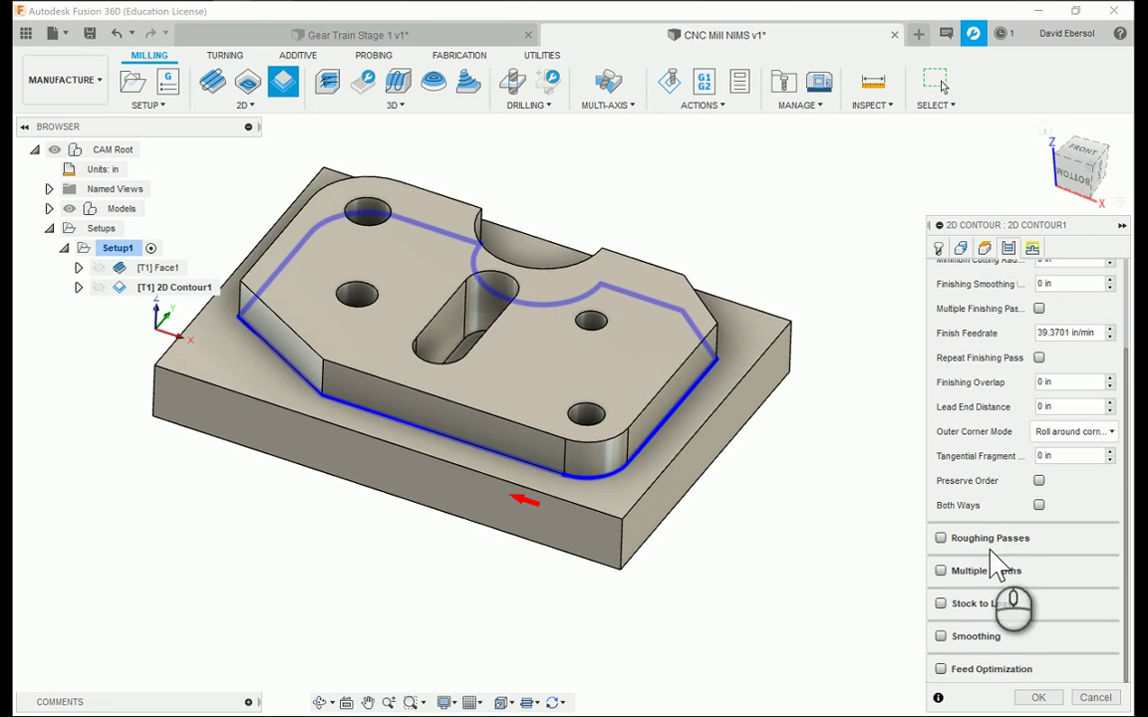
{"action": "scroll", "coordinate": [956, 588], "scroll_direction": "up", "scroll_amount": 3}
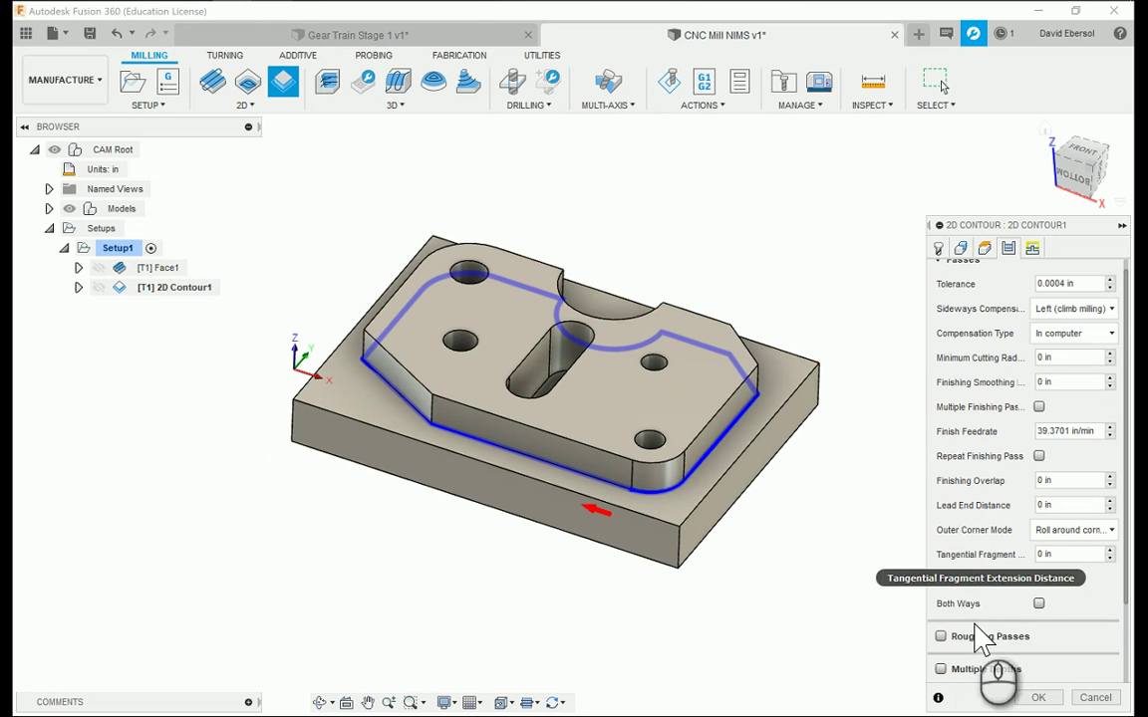
{"action": "left_click", "coordinate": [940, 670]}
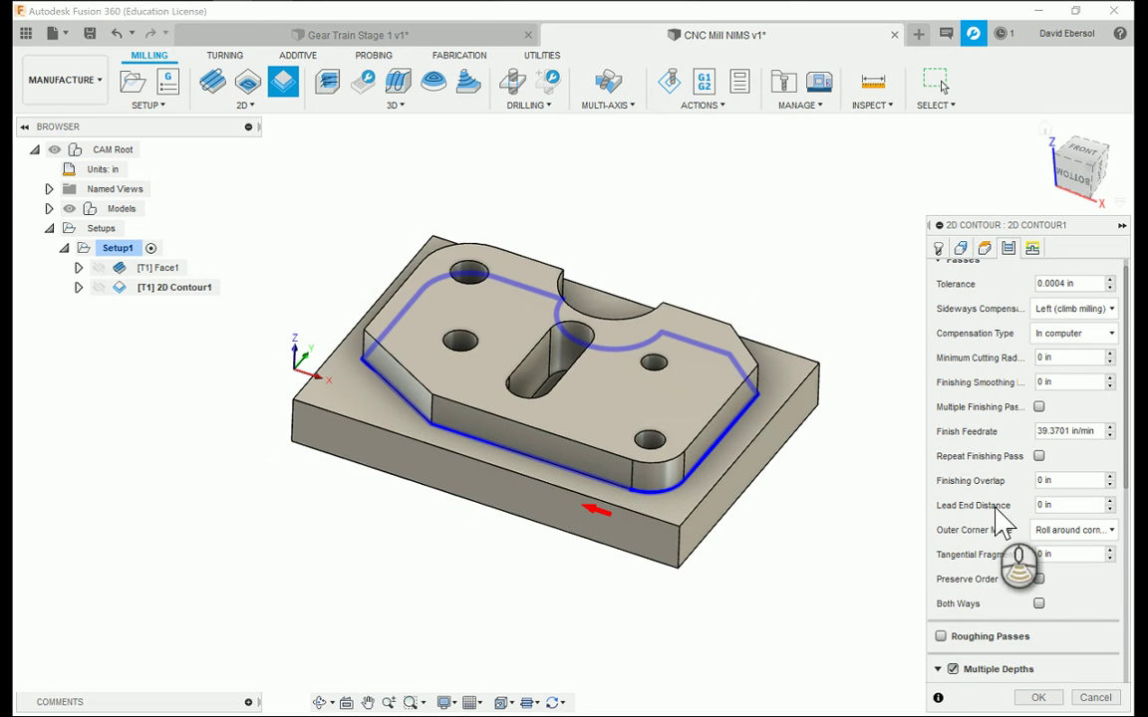
{"action": "scroll", "coordinate": [1001, 523], "scroll_direction": "down", "scroll_amount": 3}
{"action": "left_click", "coordinate": [1095, 546]}
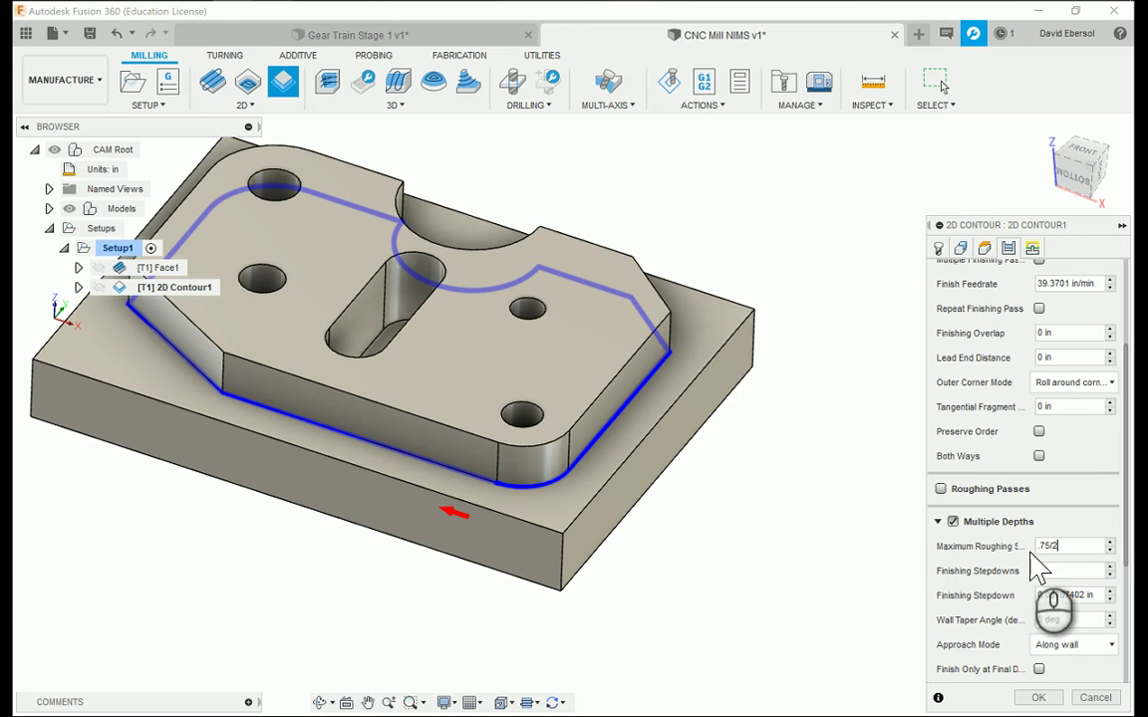
{"action": "left_click", "coordinate": [1028, 698]}
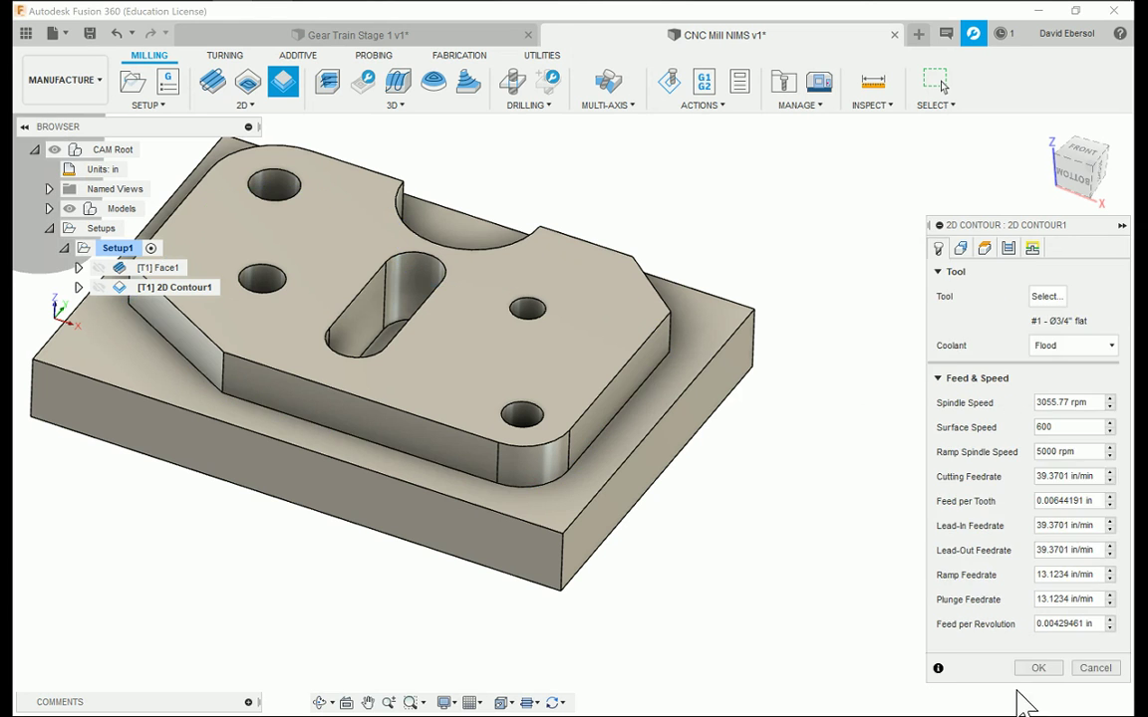
{"action": "left_click", "coordinate": [1030, 668]}
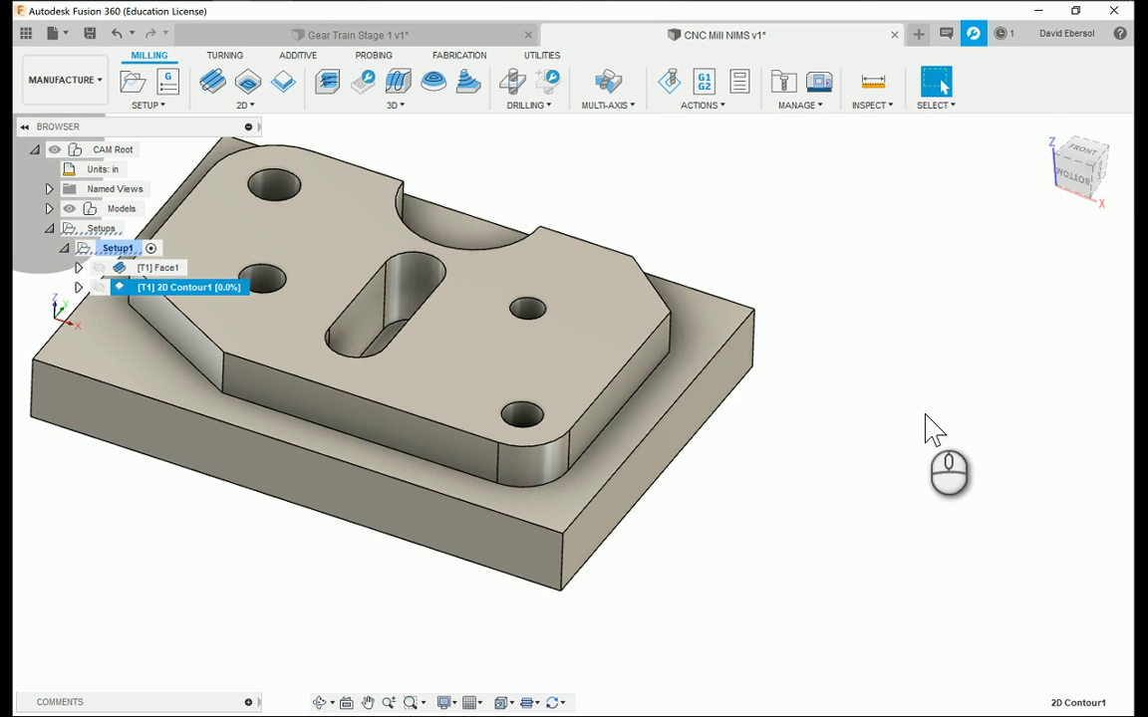
Step: Edit the 2D Contour to a maximum roughing stepdown of .125 in and regenerate its toolpath
{"action": "left_click_drag", "start_coordinate": [1094, 166], "coordinate": [164, 299]}
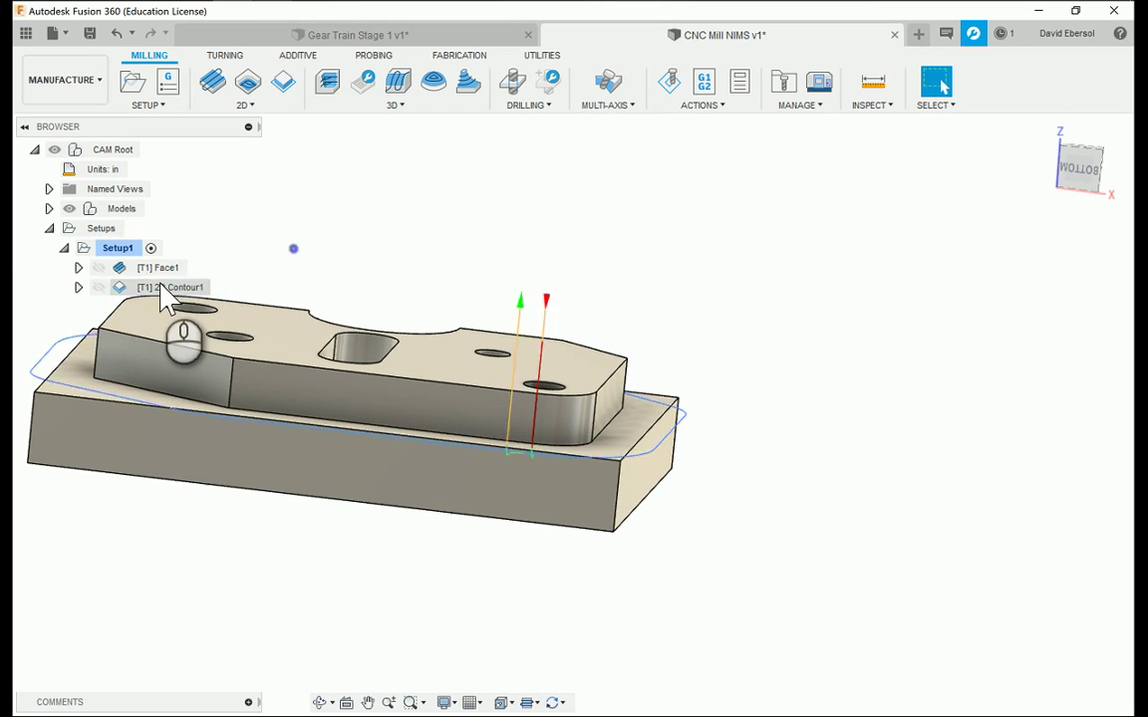
{"action": "double_click", "coordinate": [164, 289]}
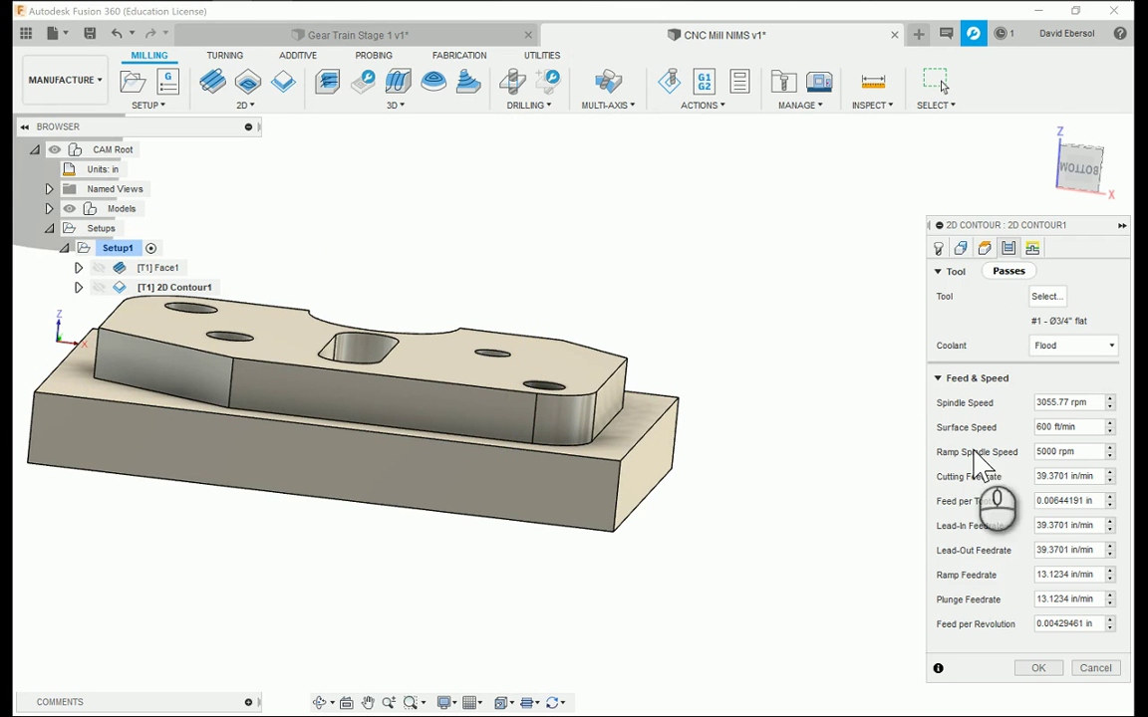
{"action": "left_click", "coordinate": [1008, 249]}
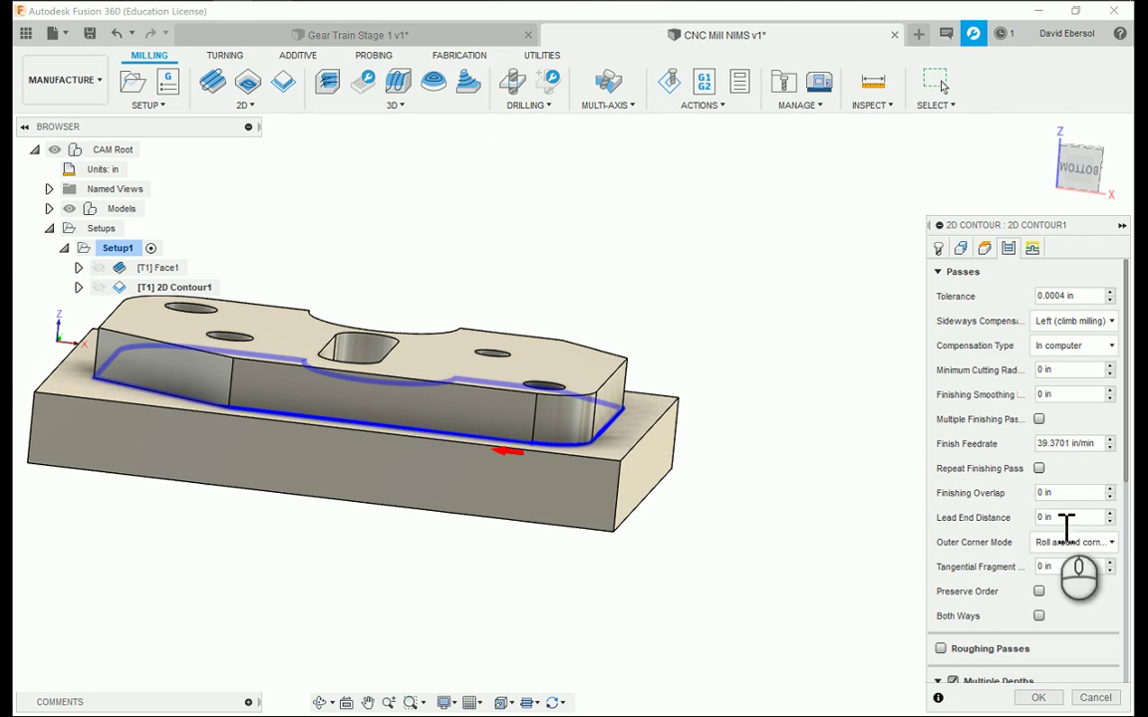
{"action": "scroll", "coordinate": [1056, 597], "scroll_direction": "down", "scroll_amount": 3}
{"action": "left_click", "coordinate": [1083, 558]}
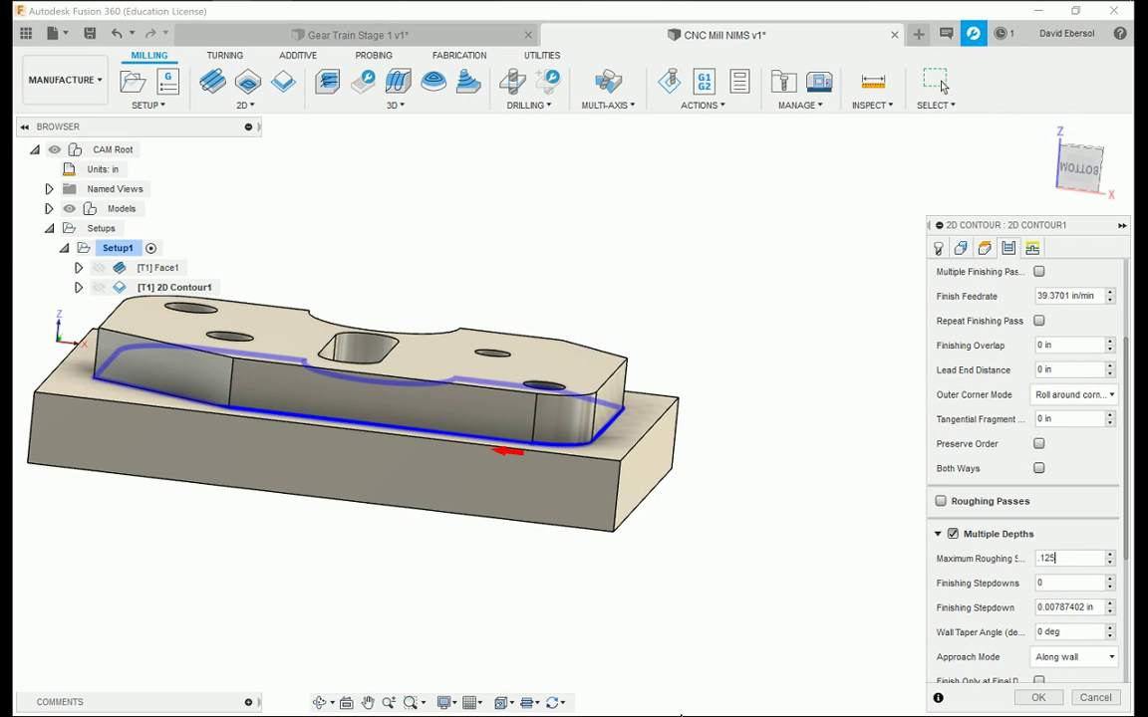
{"action": "key", "text": "Return"}
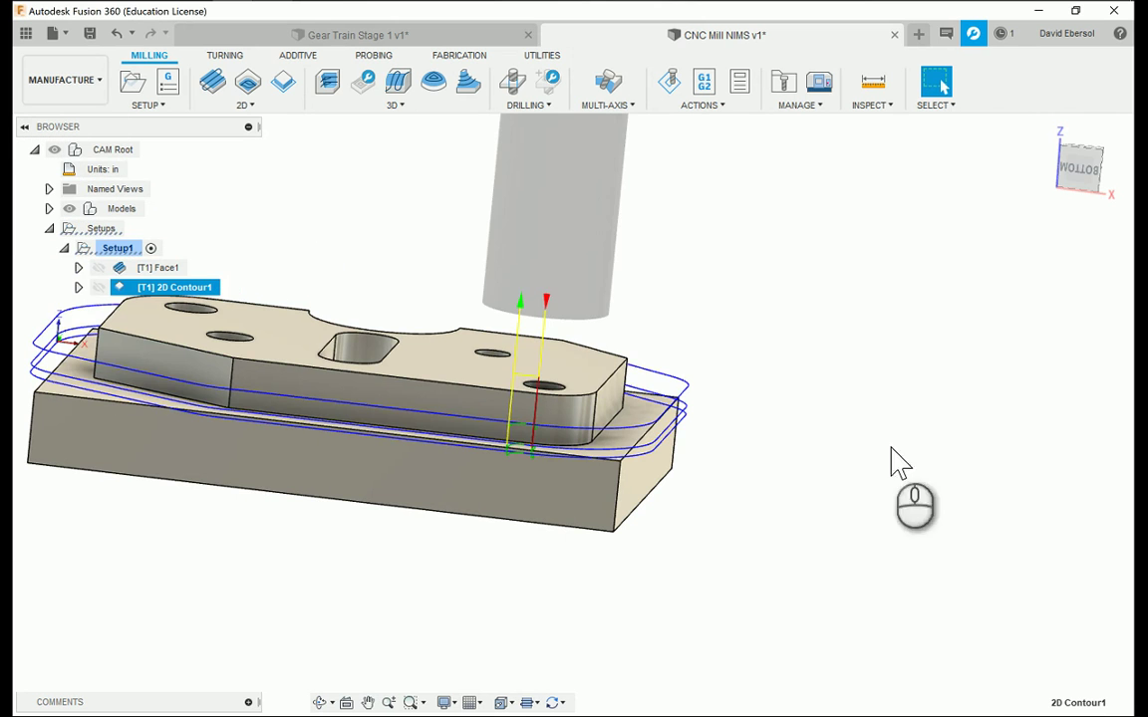
Step: Inspect the multi-level 2D Contour toolpath around the part and play its simulation with the stock displayed
{"action": "left_click_drag", "start_coordinate": [1059, 183], "coordinate": [1014, 200]}
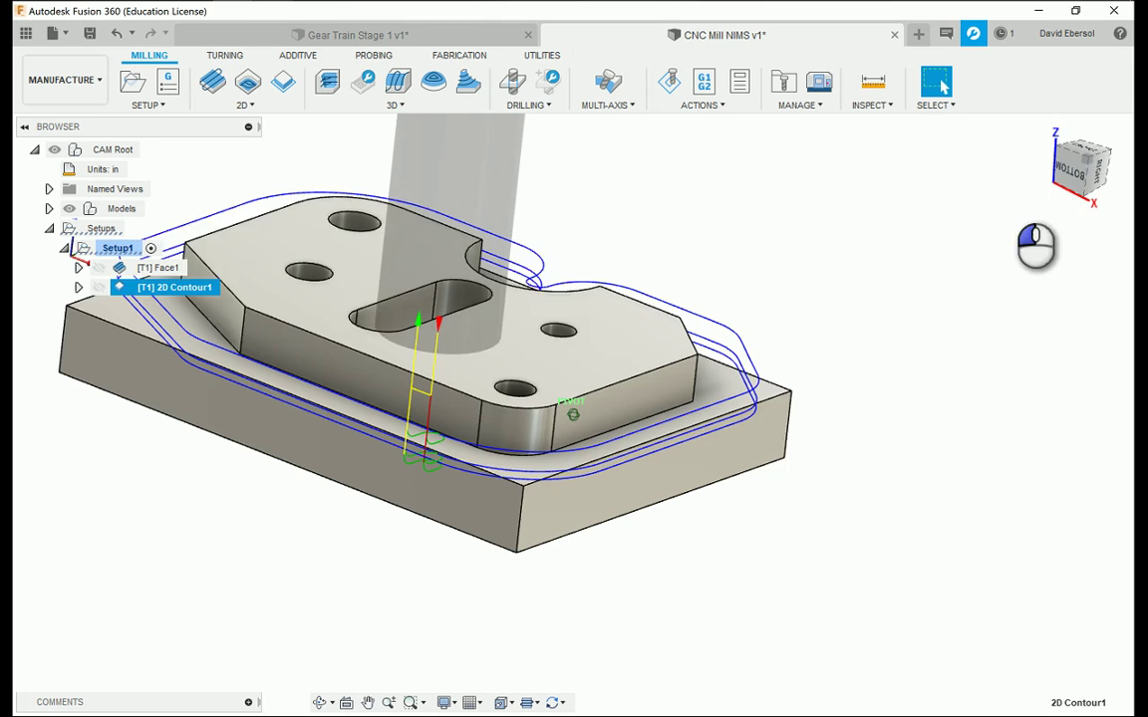
{"action": "left_click", "coordinate": [112, 248], "text": "ctrl"}
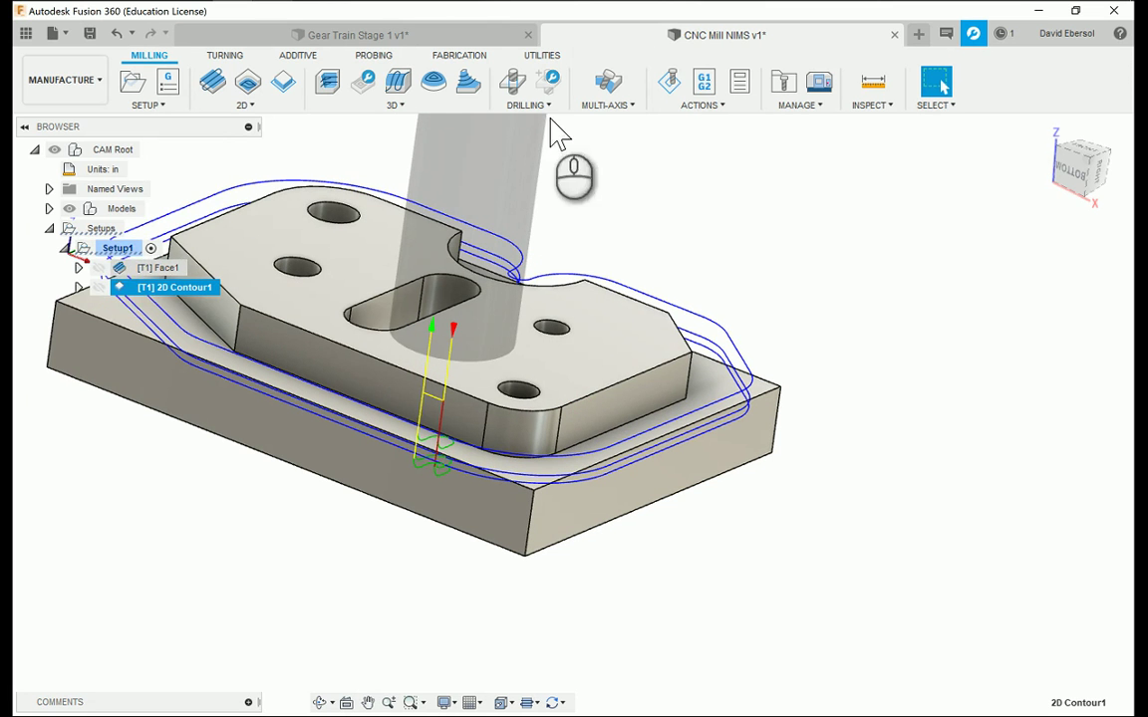
{"action": "left_click", "coordinate": [669, 82]}
{"action": "left_click", "coordinate": [571, 638]}
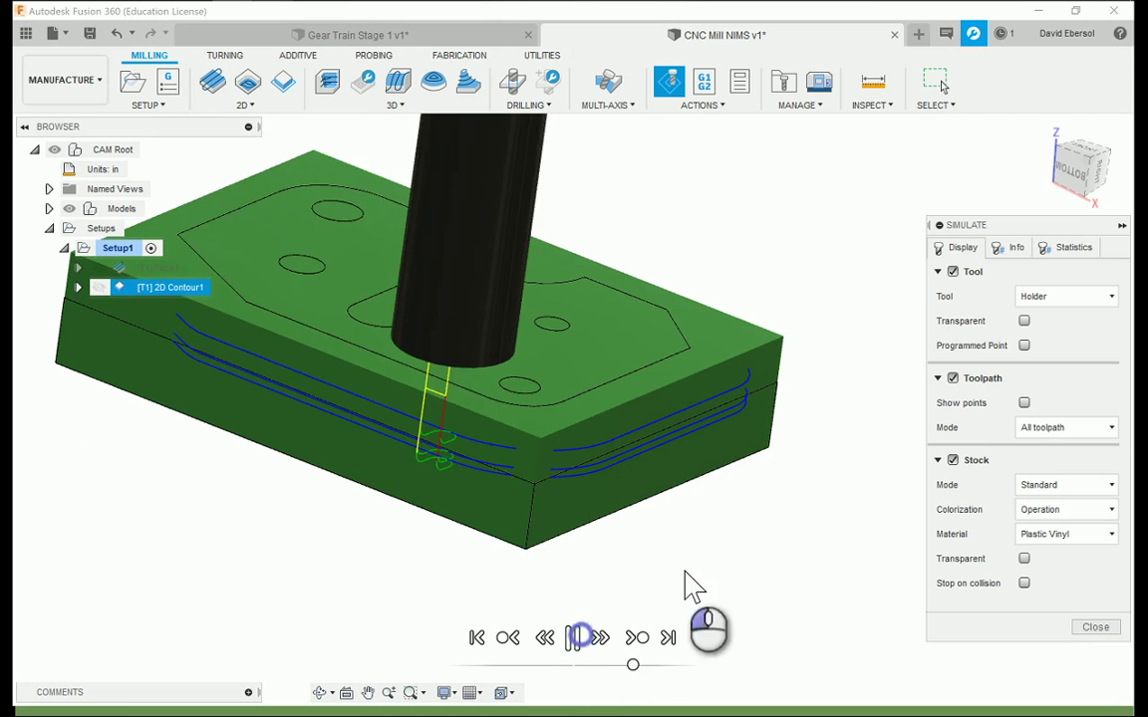
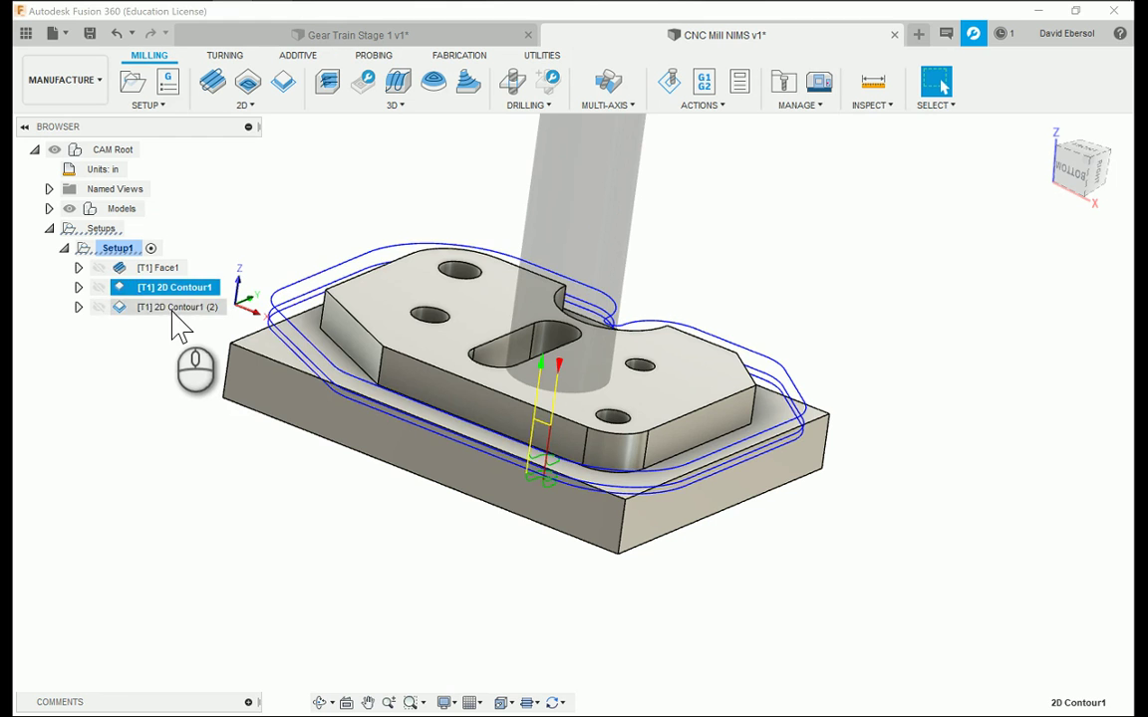
Step: Enable Stock to Leave on the duplicated 2D Contour with radial and axial values of .125 in and regenerate its toolpath
{"action": "double_click", "coordinate": [180, 307]}
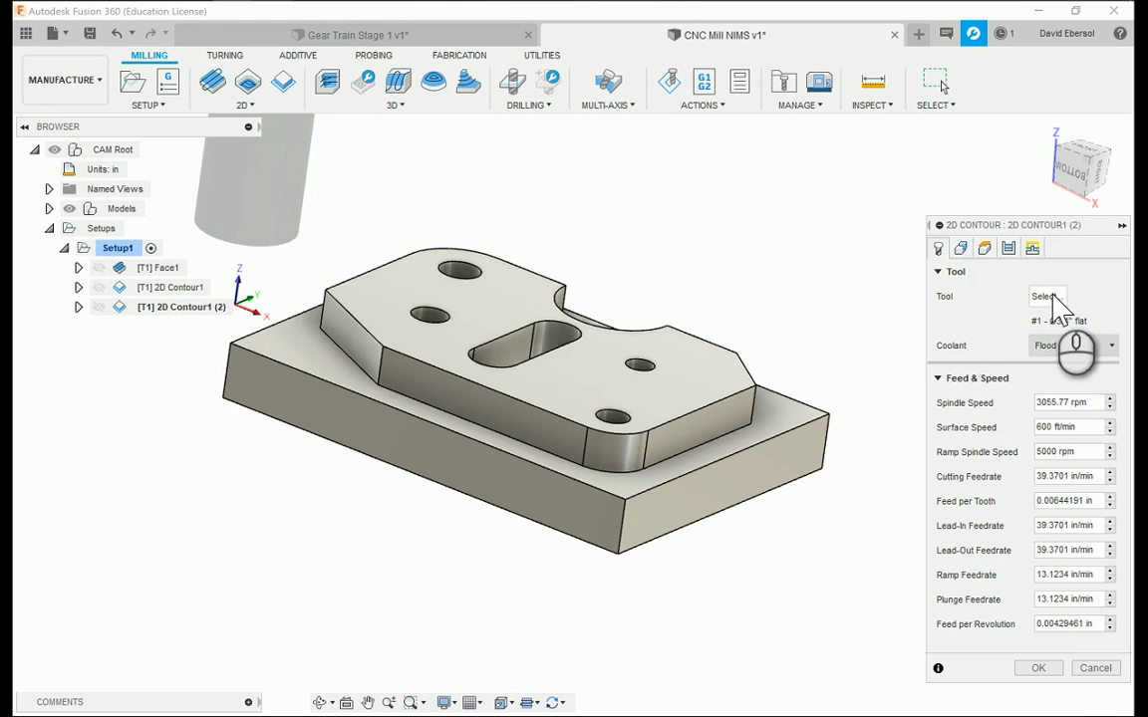
{"action": "left_click", "coordinate": [984, 248]}
{"action": "left_click", "coordinate": [961, 248]}
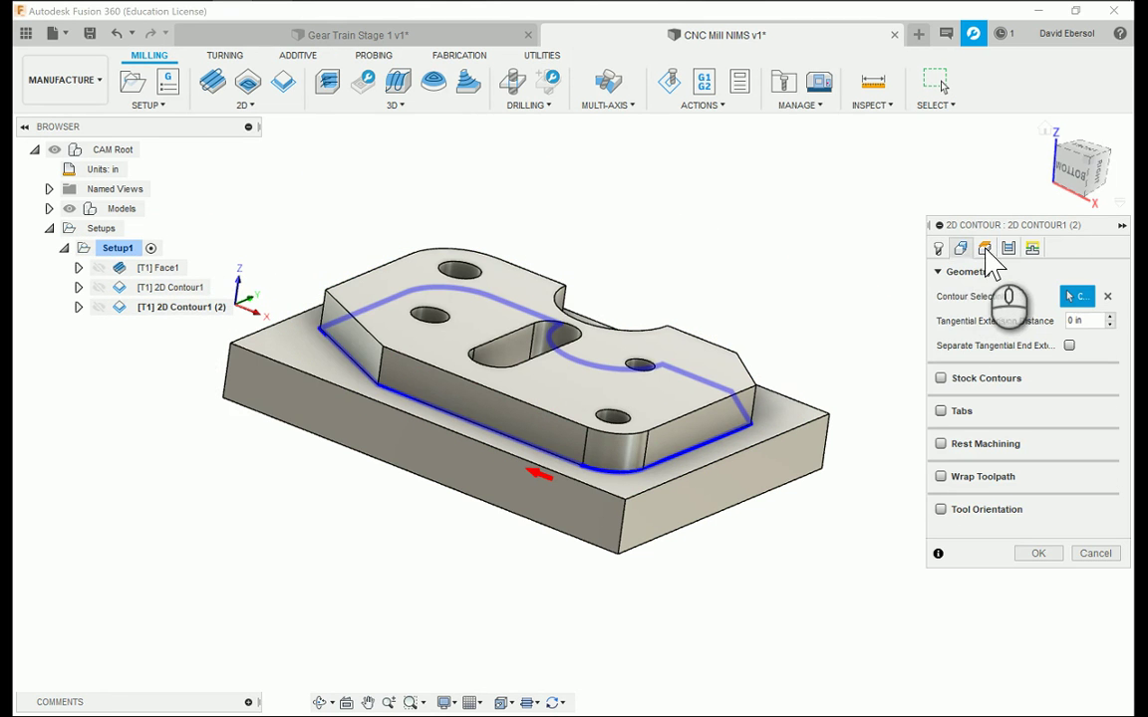
{"action": "left_click", "coordinate": [1009, 249]}
{"action": "scroll", "coordinate": [1041, 598], "scroll_direction": "down", "scroll_amount": 2}
{"action": "scroll", "coordinate": [1041, 598], "scroll_direction": "down", "scroll_amount": 3}
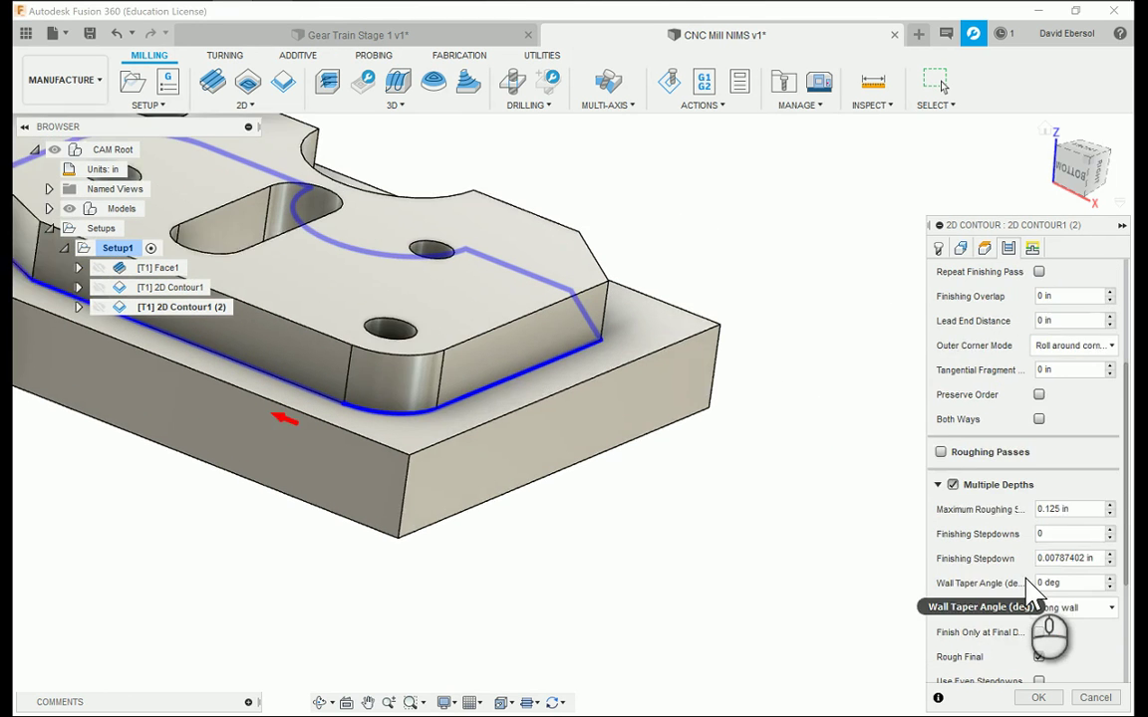
{"action": "scroll", "coordinate": [927, 578], "scroll_direction": "up", "scroll_amount": 1}
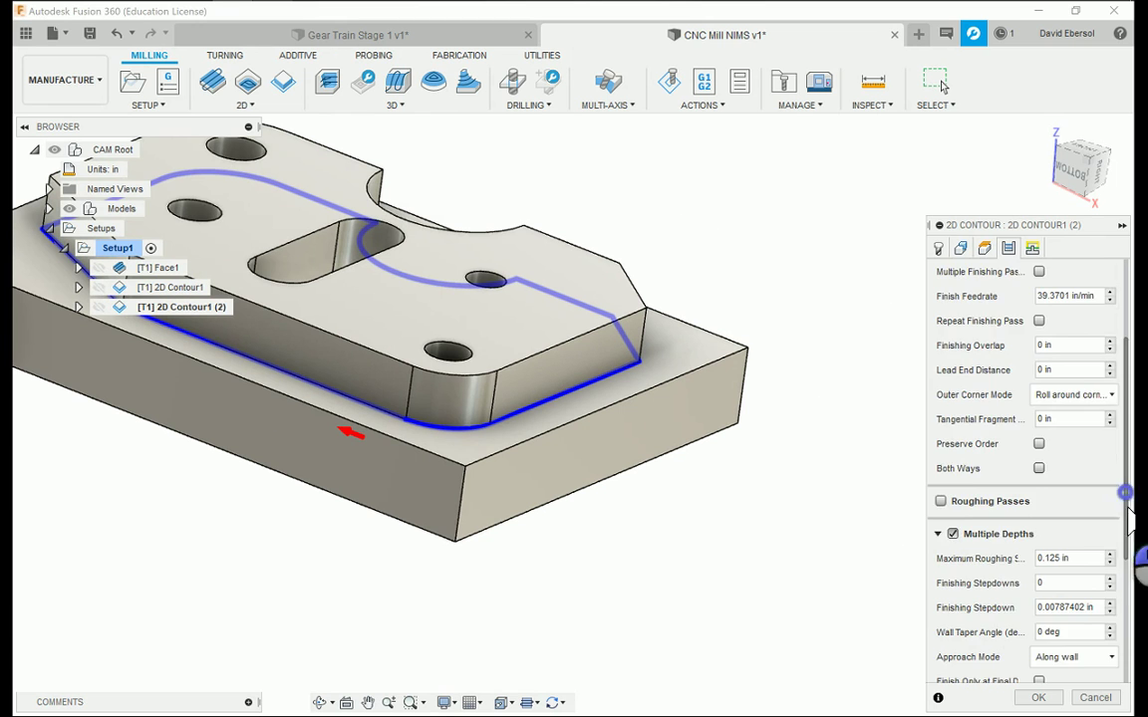
{"action": "left_click_drag", "start_coordinate": [1130, 518], "coordinate": [1131, 638]}
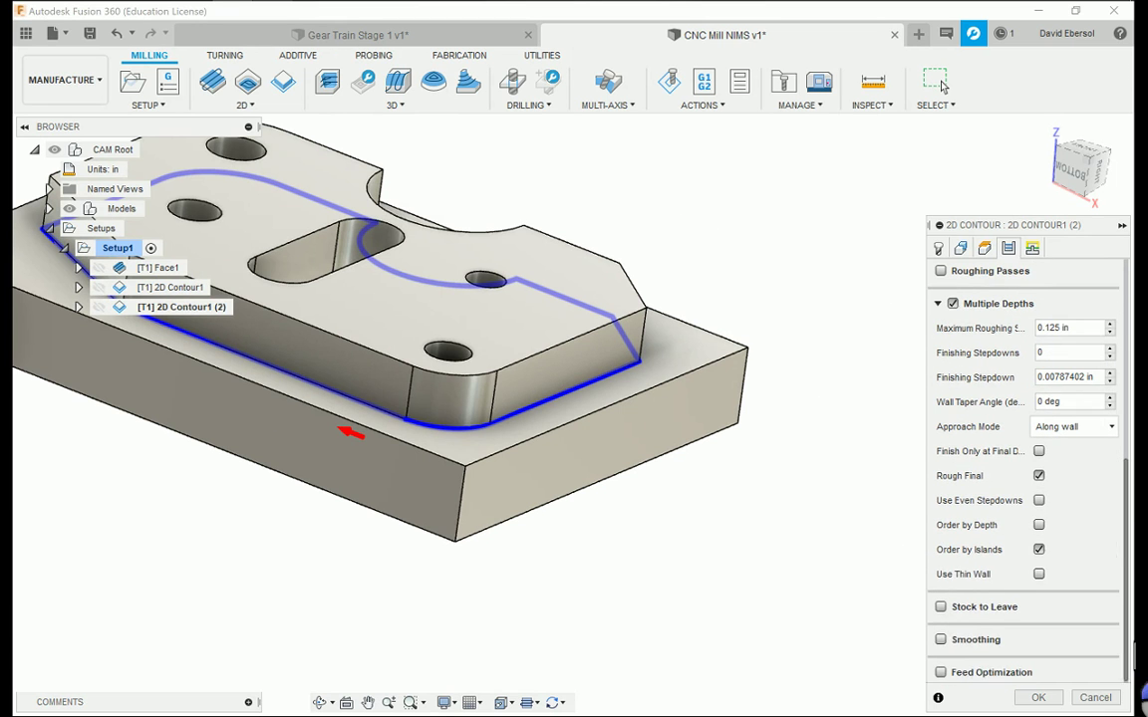
{"action": "left_click", "coordinate": [941, 606]}
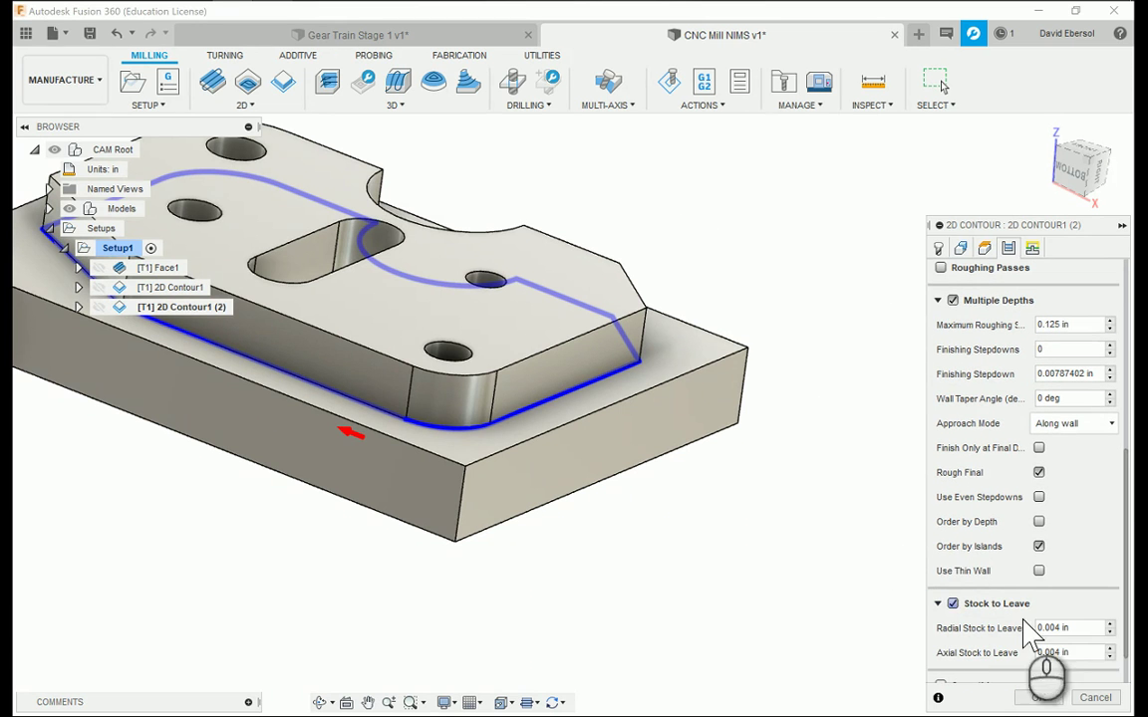
{"action": "left_click", "coordinate": [1091, 629]}
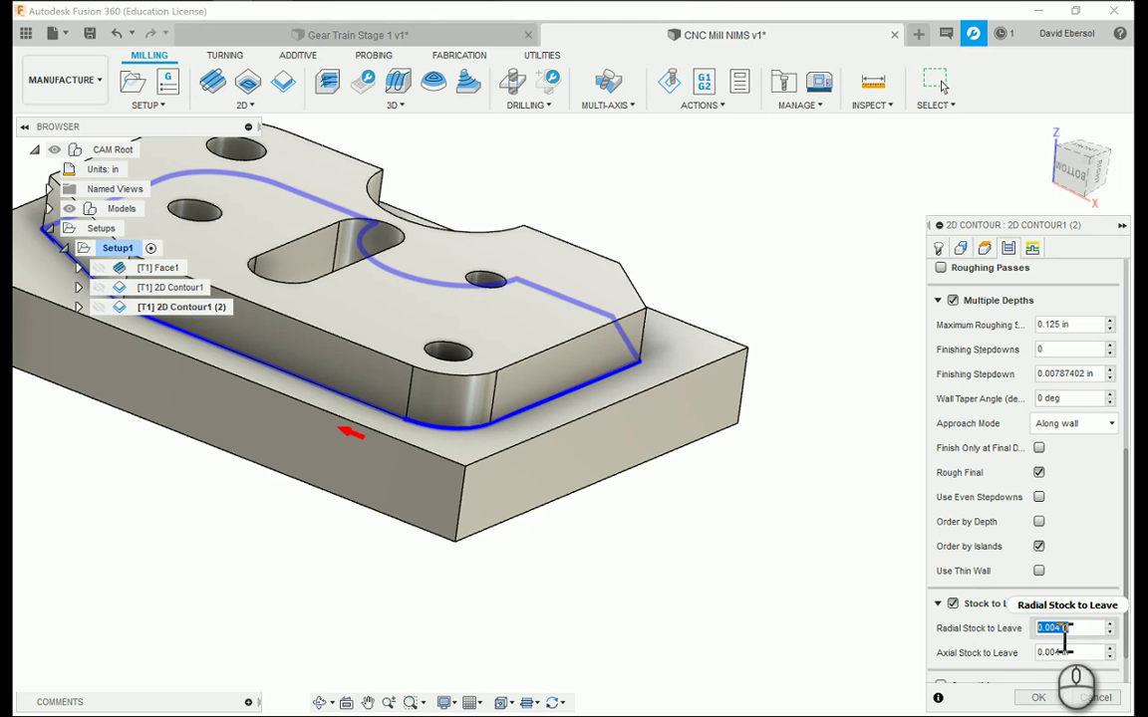
{"action": "type", "text": "5"}
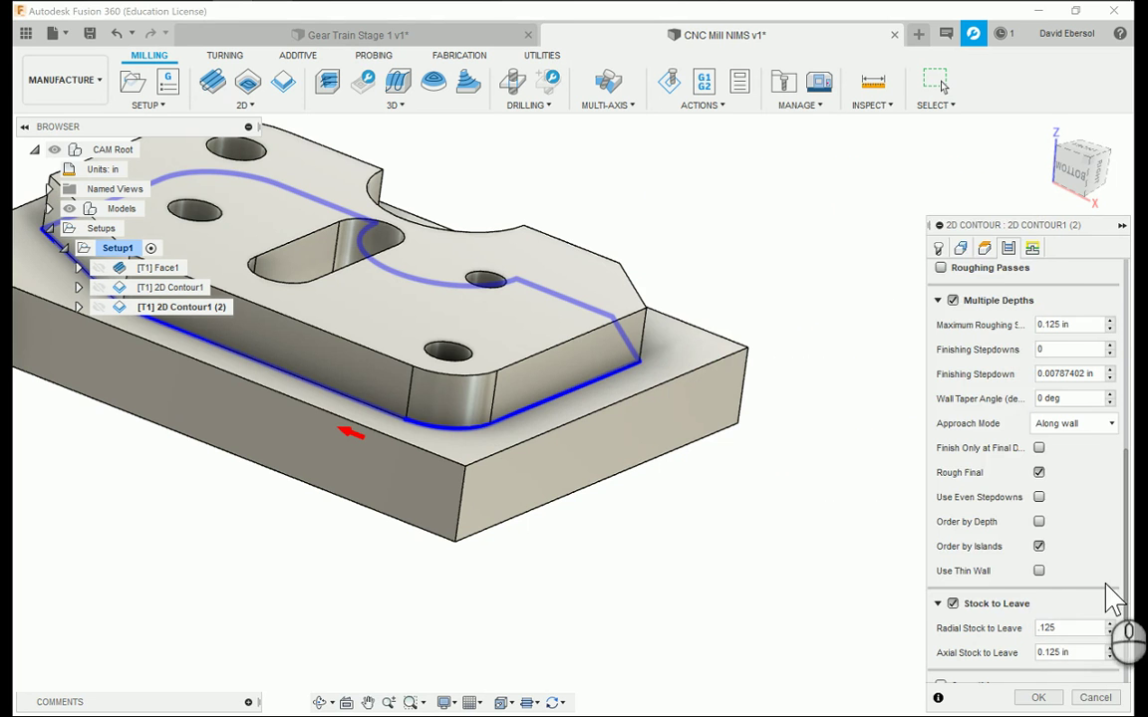
{"action": "left_click", "coordinate": [1041, 699]}
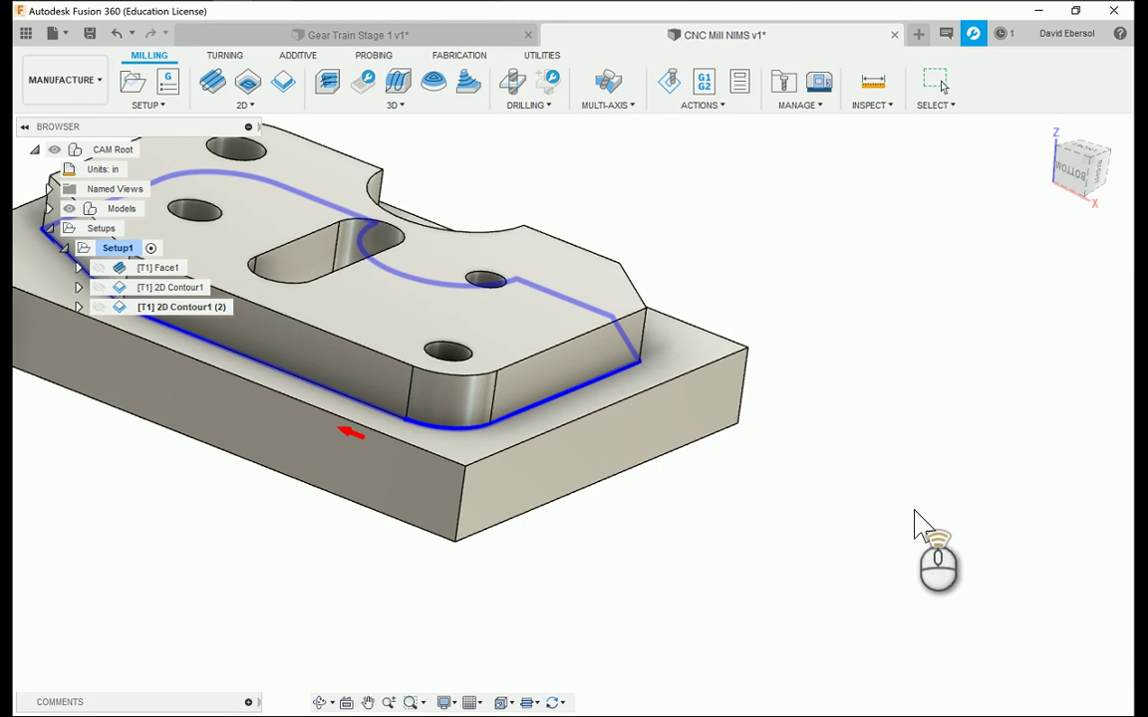
Step: Inspect the duplicated 2D Contour's toolpath and play its simulation with the stock displayed
{"action": "scroll", "coordinate": [940, 533], "scroll_direction": "down", "scroll_amount": 2}
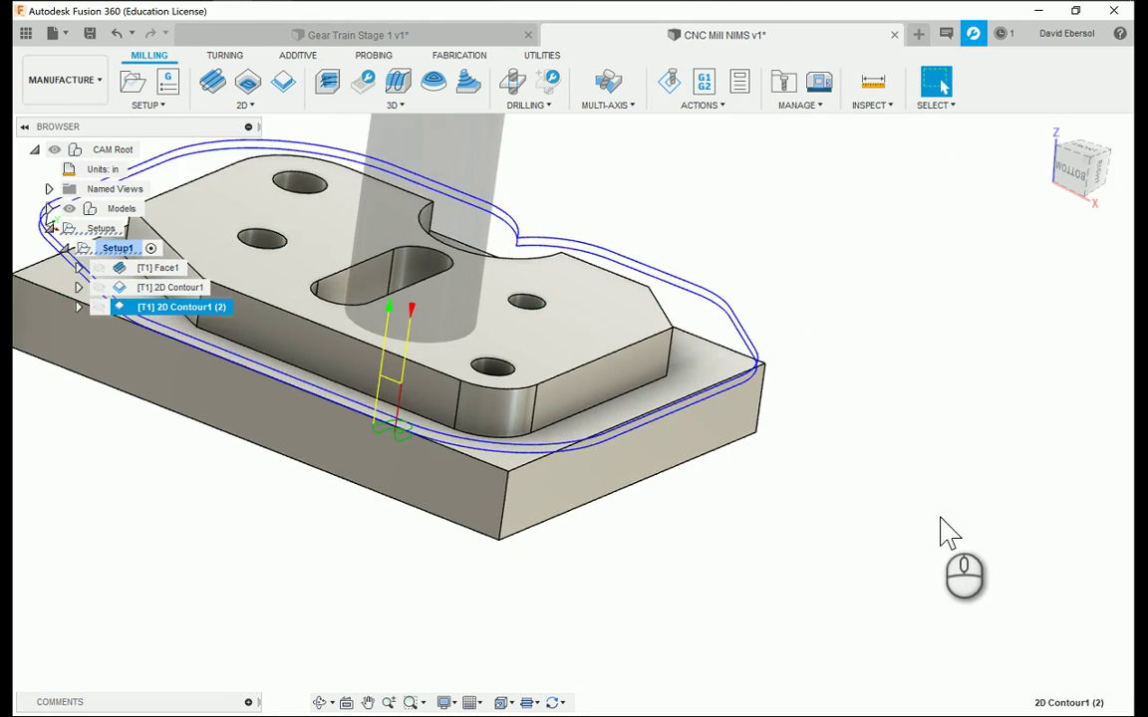
{"action": "scroll", "coordinate": [377, 453], "scroll_direction": "down", "scroll_amount": 2}
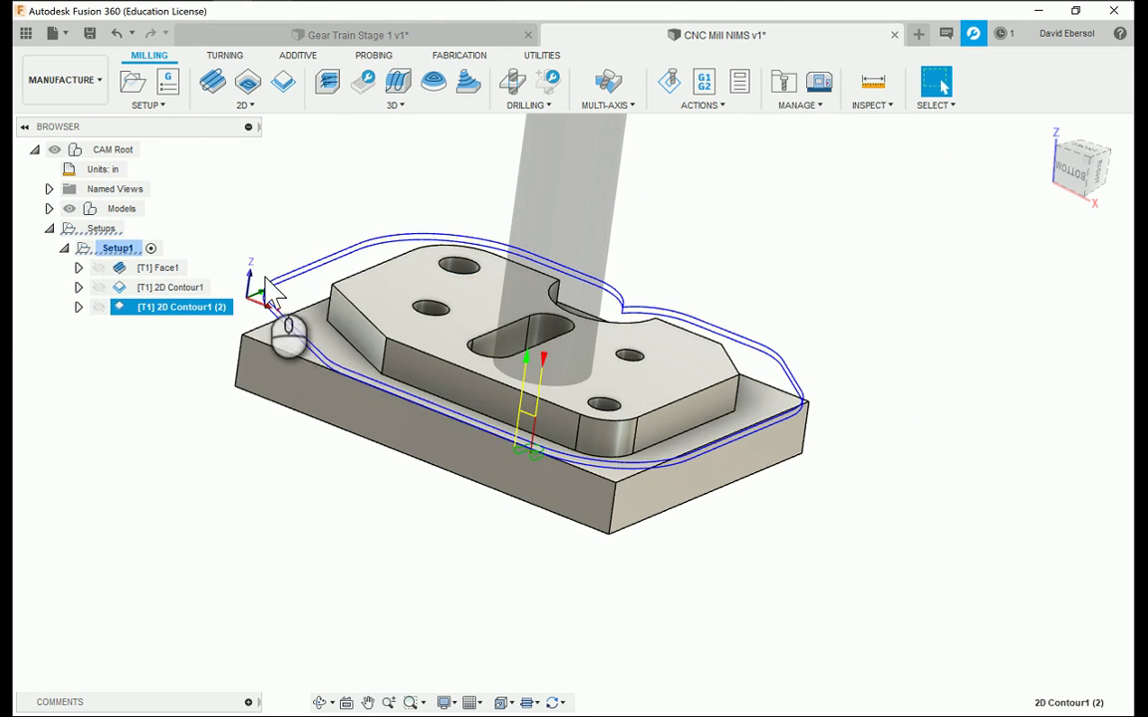
{"action": "left_click", "coordinate": [670, 80]}
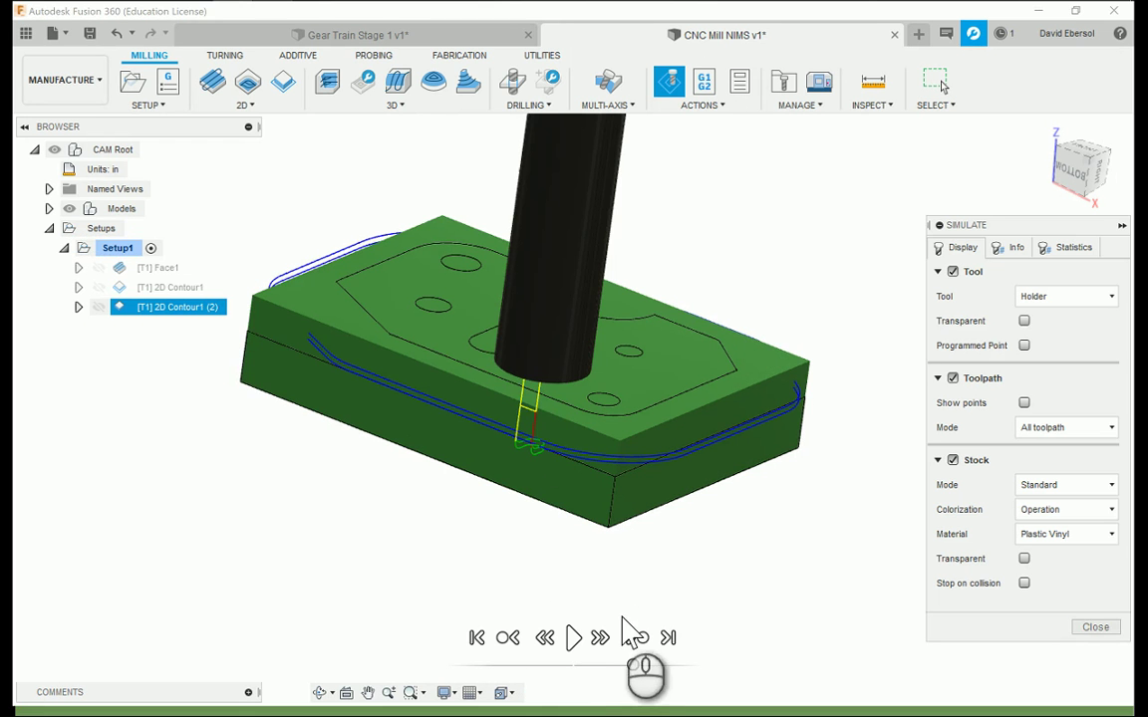
{"action": "left_click", "coordinate": [573, 637]}
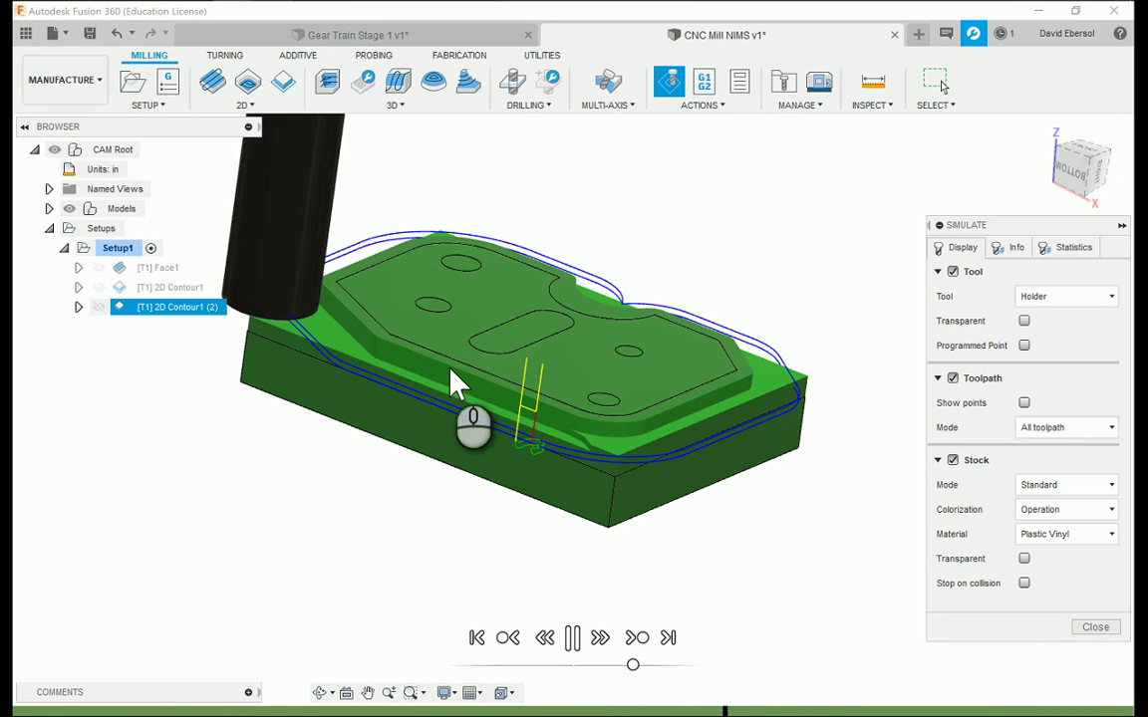
{"action": "left_click", "coordinate": [1095, 627]}
Step: Simulate all operations of Setup1 at increased playback speed and inspect the leftover material at the stock's corner
{"action": "left_click", "coordinate": [225, 504]}
{"action": "left_click", "coordinate": [119, 248]}
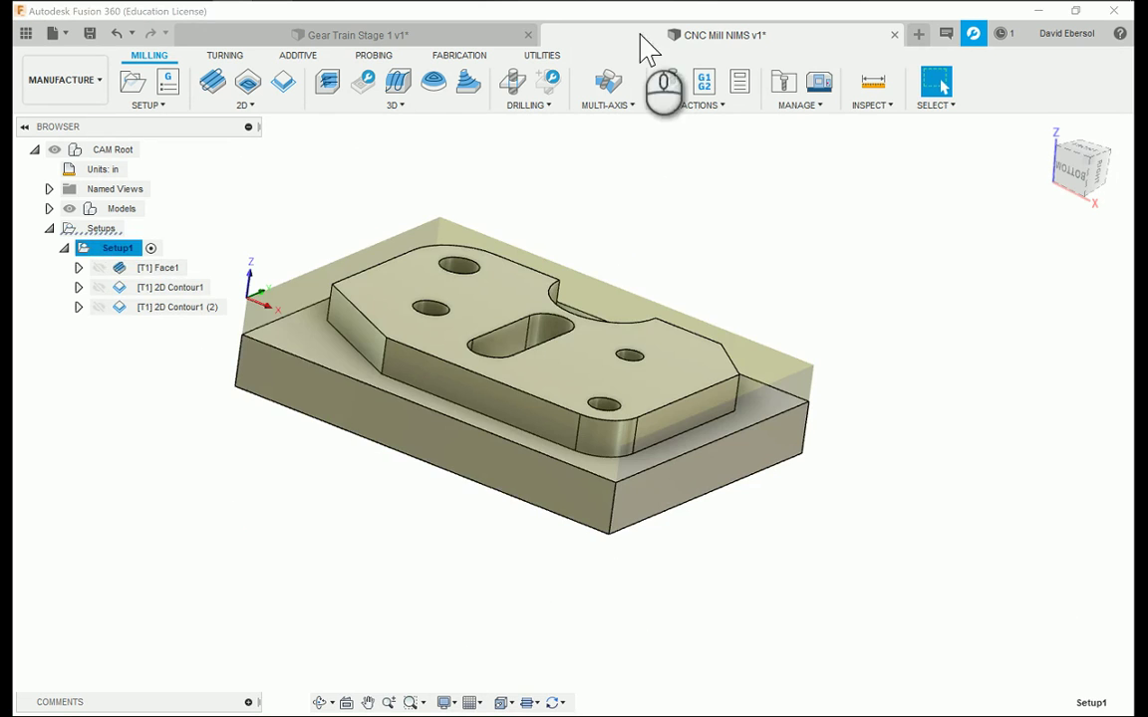
{"action": "left_click", "coordinate": [669, 82]}
{"action": "left_click", "coordinate": [149, 268]}
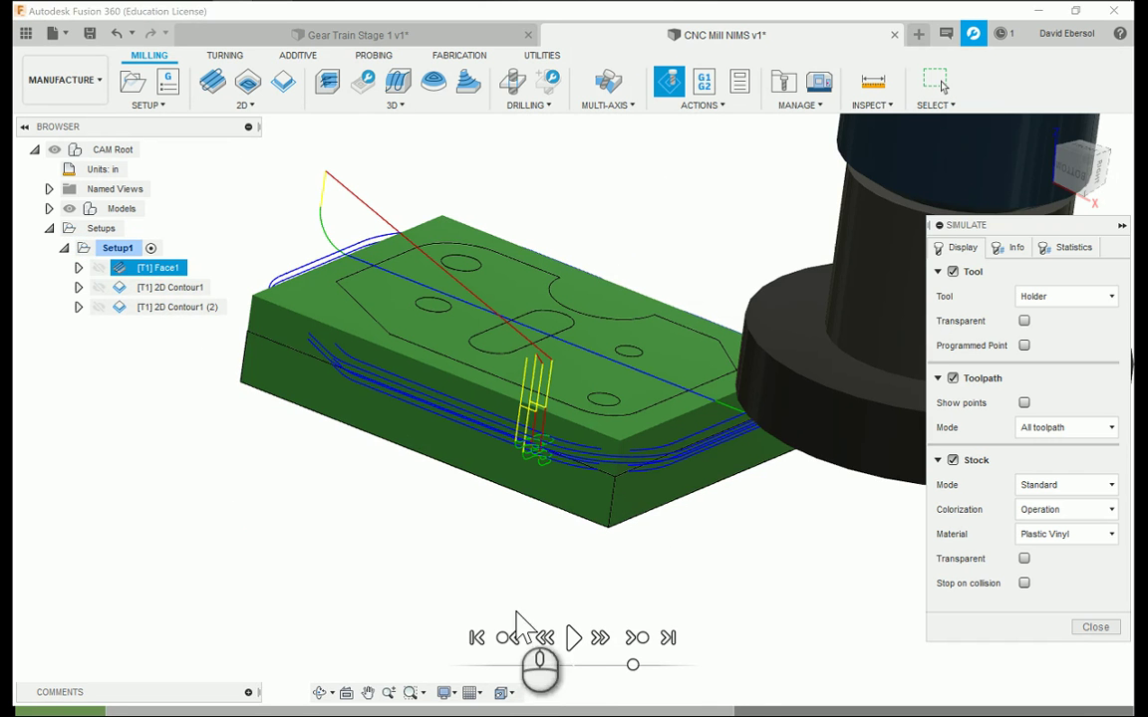
{"action": "left_click", "coordinate": [574, 638]}
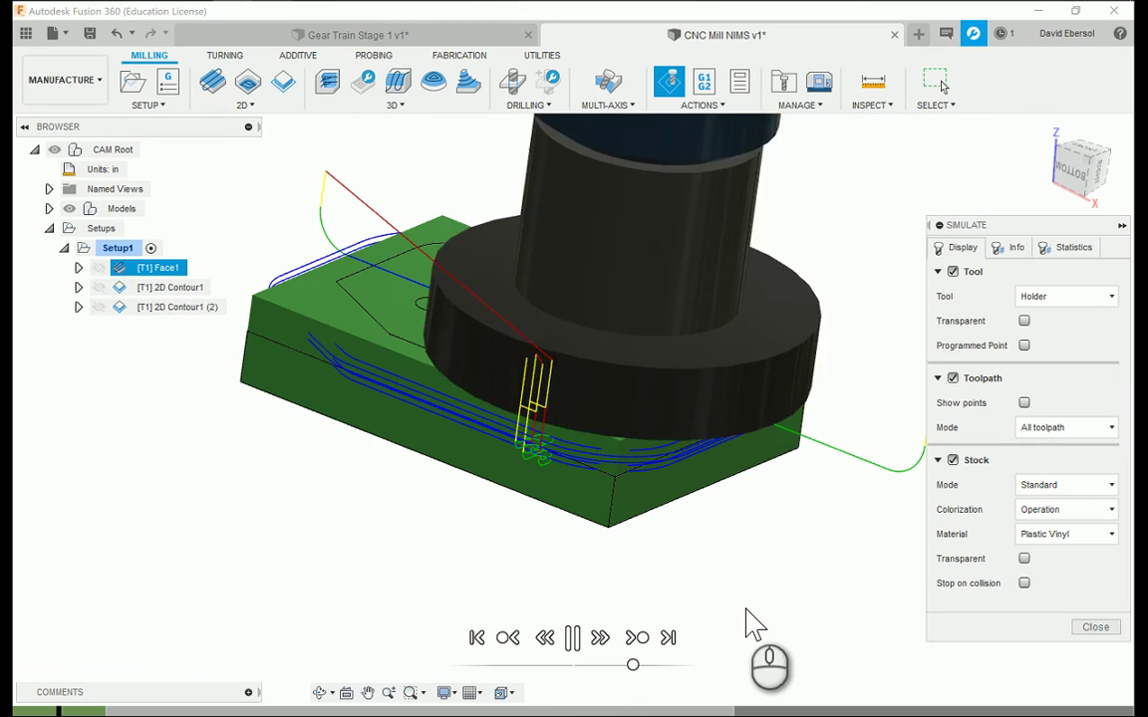
{"action": "left_click", "coordinate": [671, 665]}
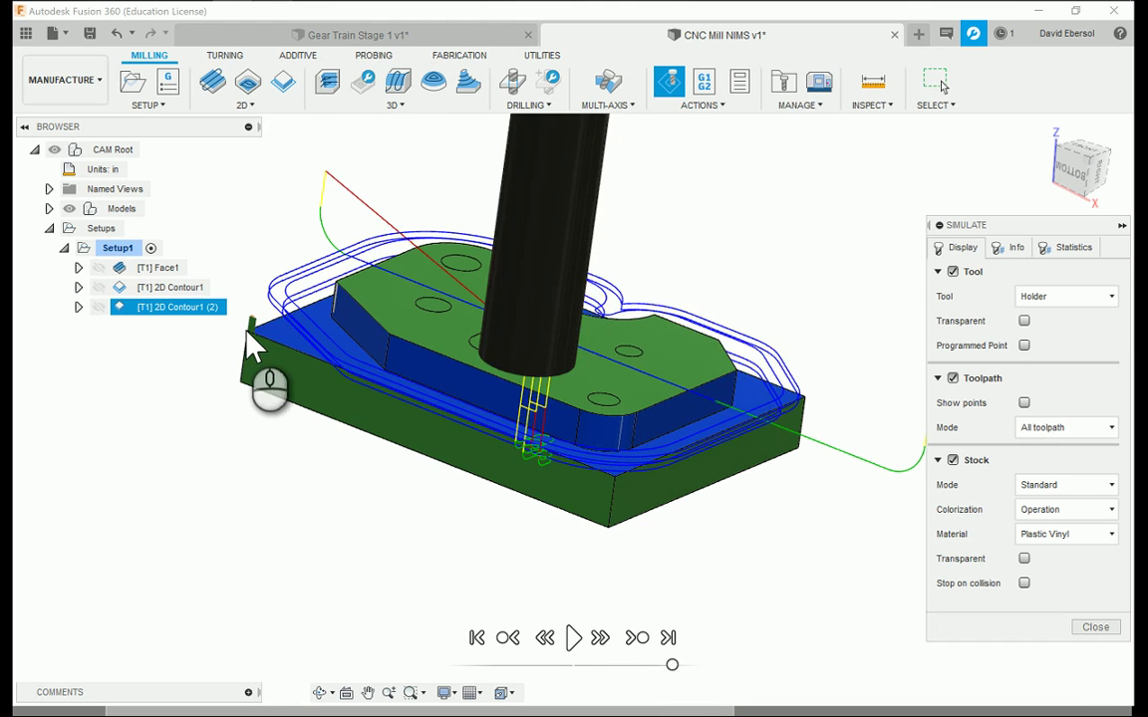
{"action": "scroll", "coordinate": [254, 344], "scroll_direction": "up", "scroll_amount": 5}
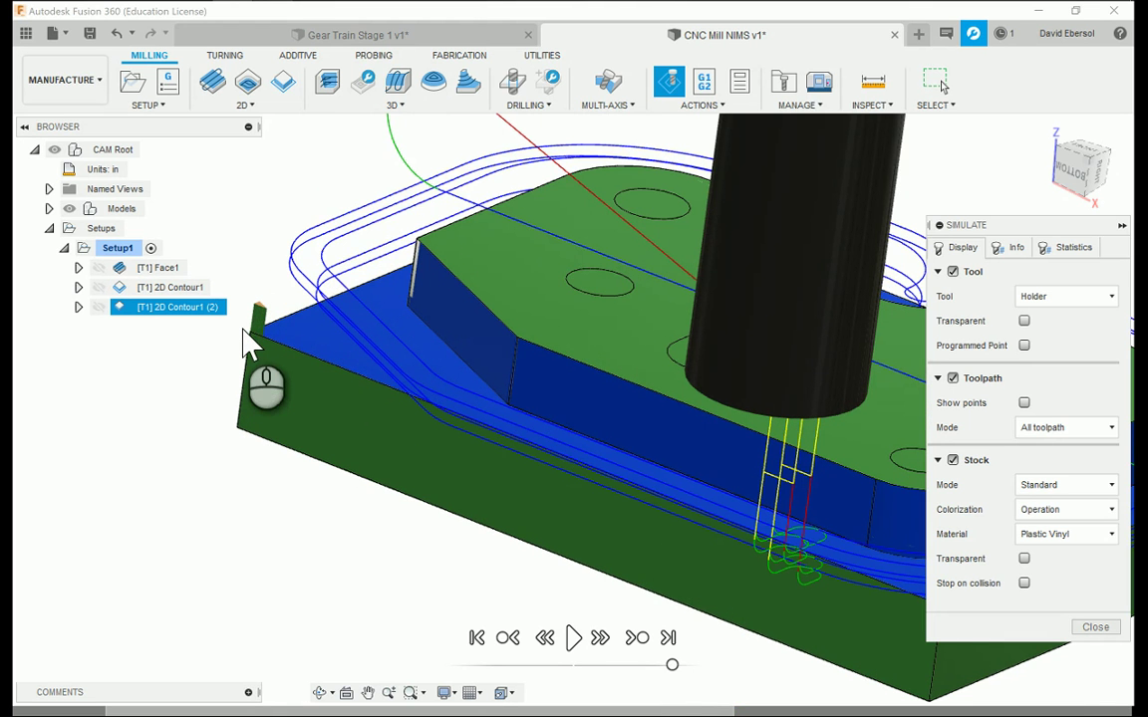
{"action": "left_click", "coordinate": [1095, 627]}
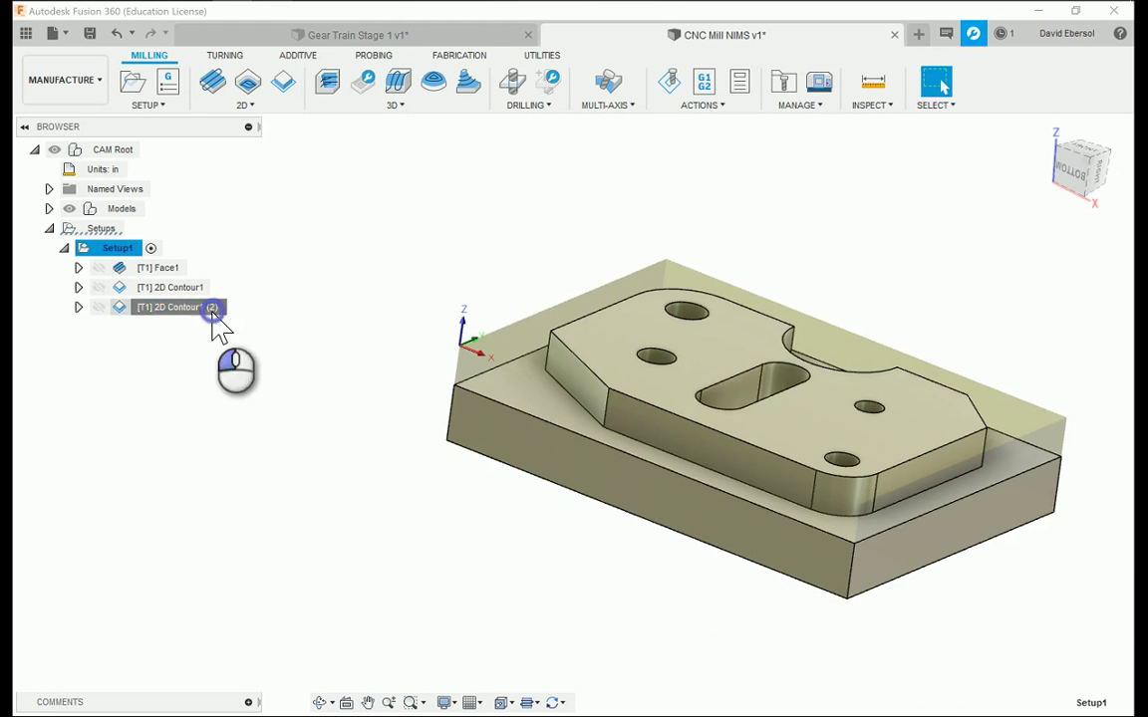
Step: Set the duplicated 2D Contour's Axial Stock to Leave to 0 and regenerate its toolpath
{"action": "left_click", "coordinate": [211, 308]}
{"action": "left_click", "coordinate": [160, 340]}
{"action": "left_click", "coordinate": [190, 310]}
{"action": "double_click", "coordinate": [855, 453]}
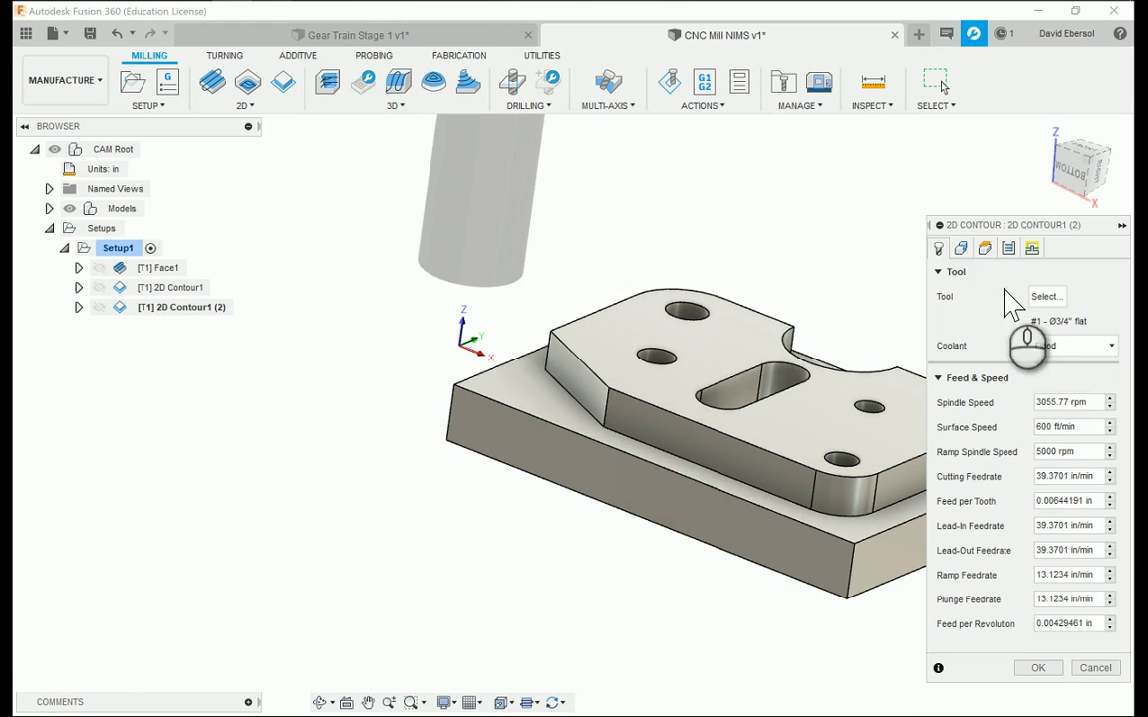
{"action": "left_click", "coordinate": [985, 248]}
{"action": "left_click", "coordinate": [1008, 248]}
{"action": "scroll", "coordinate": [1041, 528], "scroll_direction": "down", "scroll_amount": 10}
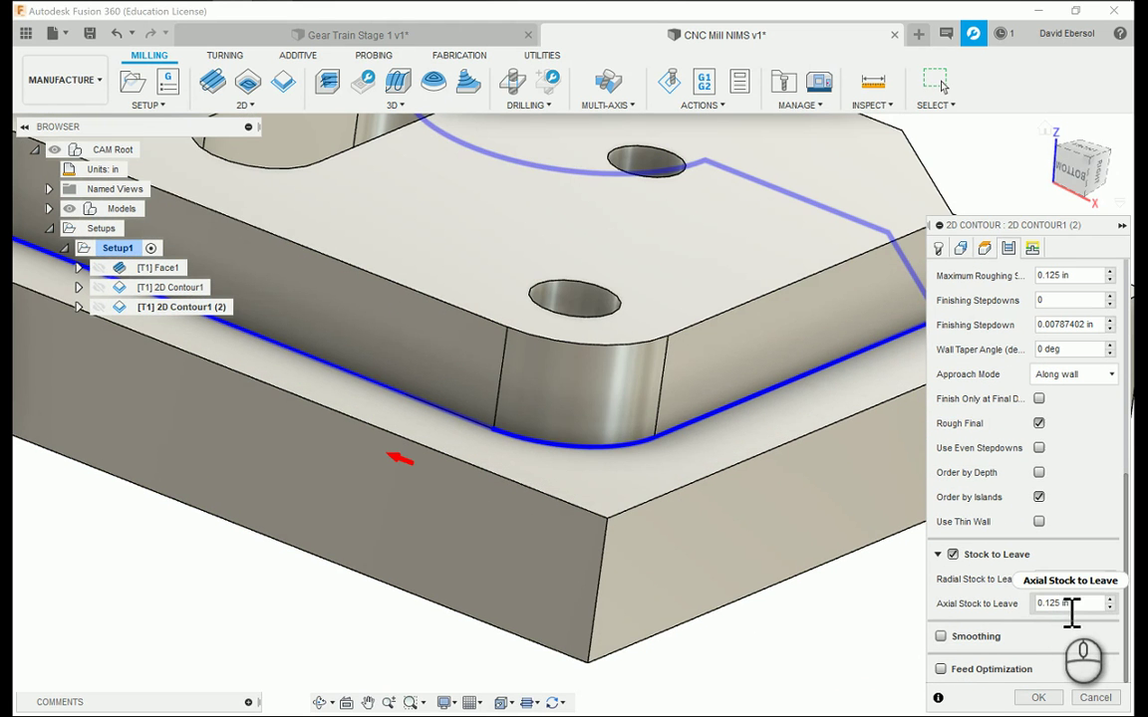
{"action": "left_click", "coordinate": [1093, 606]}
{"action": "type", "text": "0"}
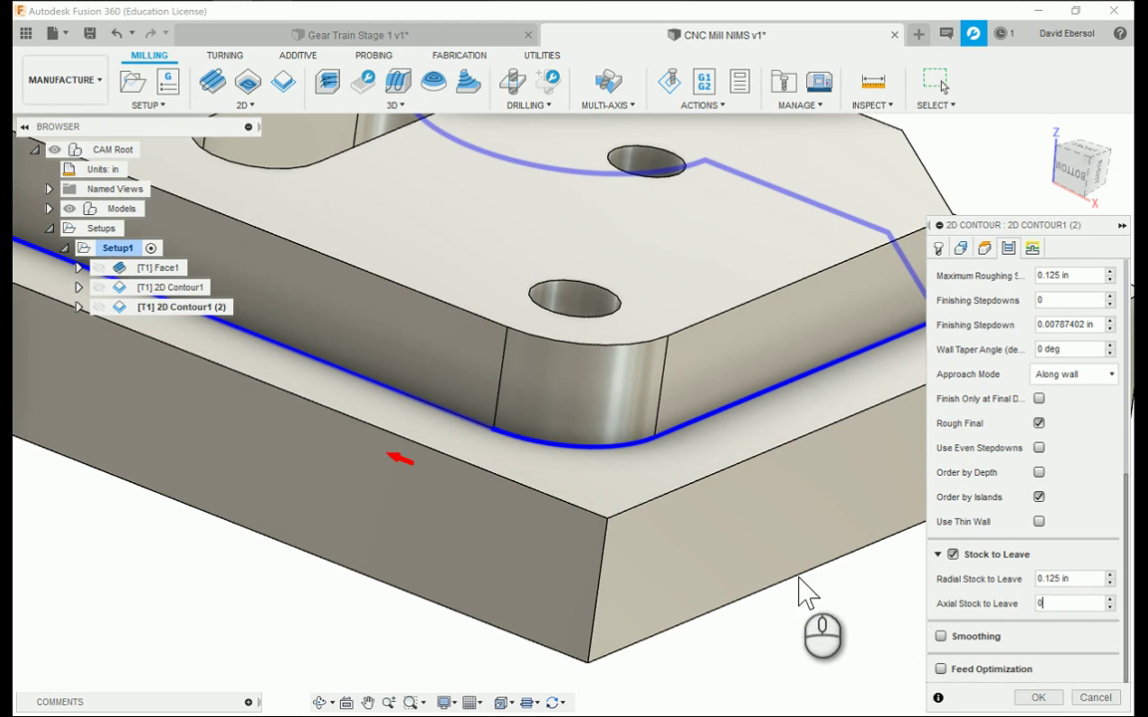
{"action": "scroll", "coordinate": [755, 558], "scroll_direction": "down", "scroll_amount": 3}
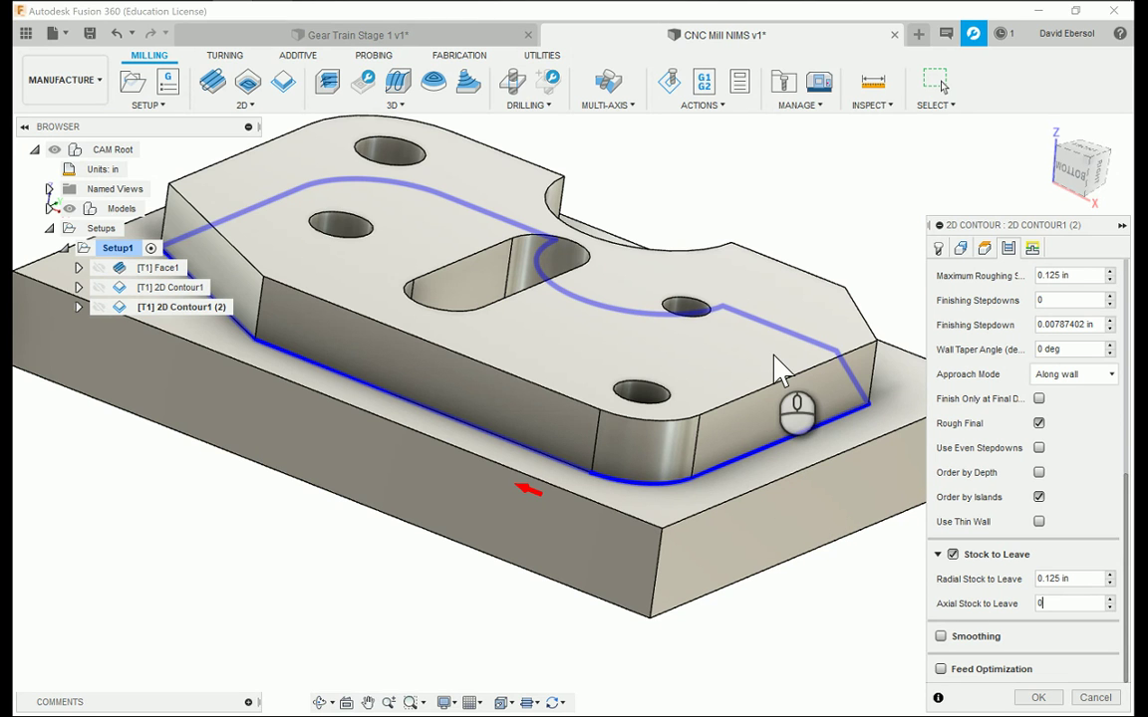
{"action": "scroll", "coordinate": [721, 430], "scroll_direction": "down", "scroll_amount": 2}
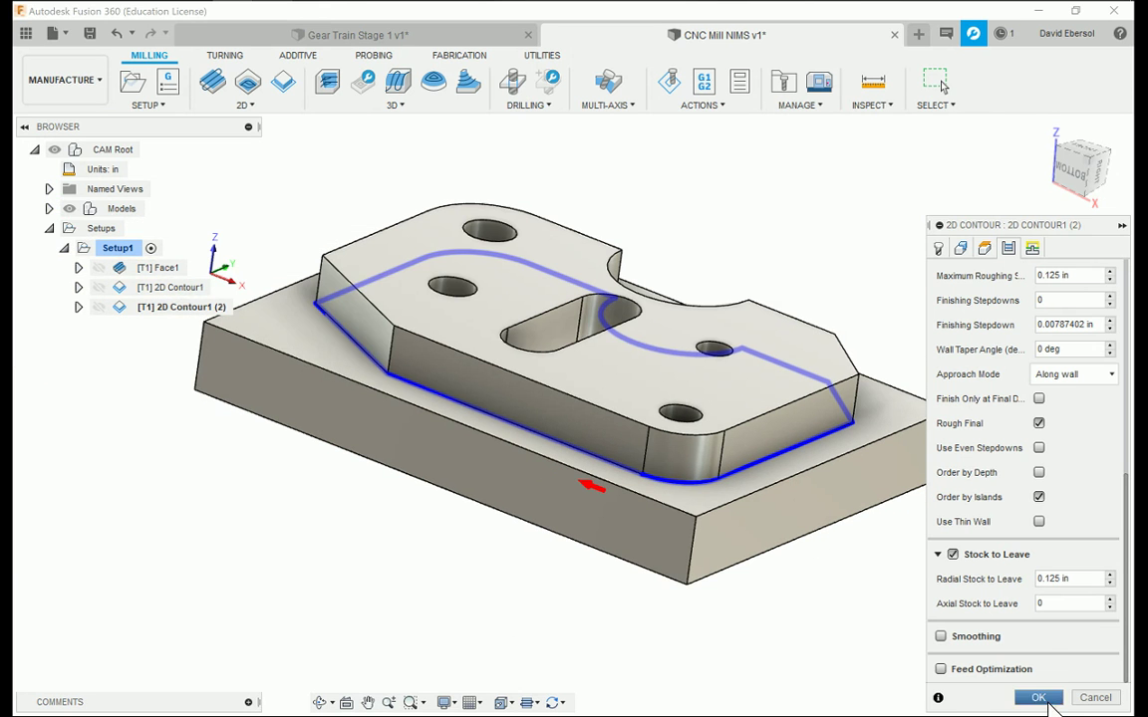
{"action": "left_click", "coordinate": [1042, 700]}
{"action": "scroll", "coordinate": [1011, 503], "scroll_direction": "down", "scroll_amount": 2}
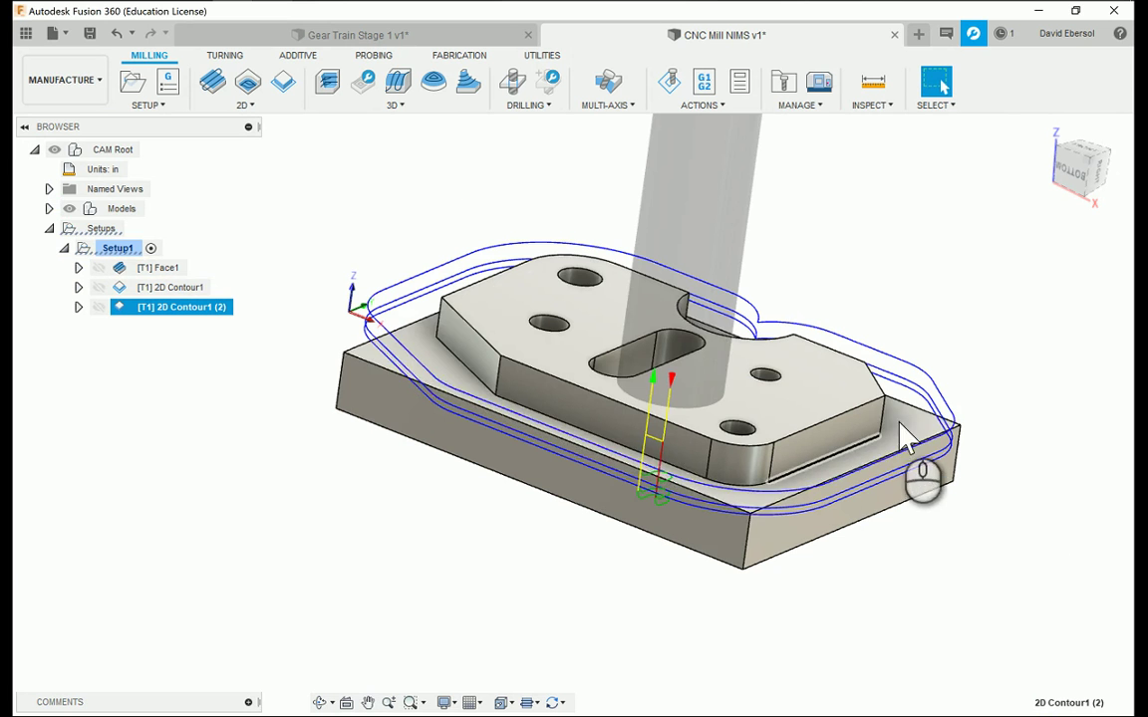
Step: Reorder Setup1 so the duplicated 2D Contour runs before the original 2D Contour1
{"action": "left_click", "coordinate": [169, 344]}
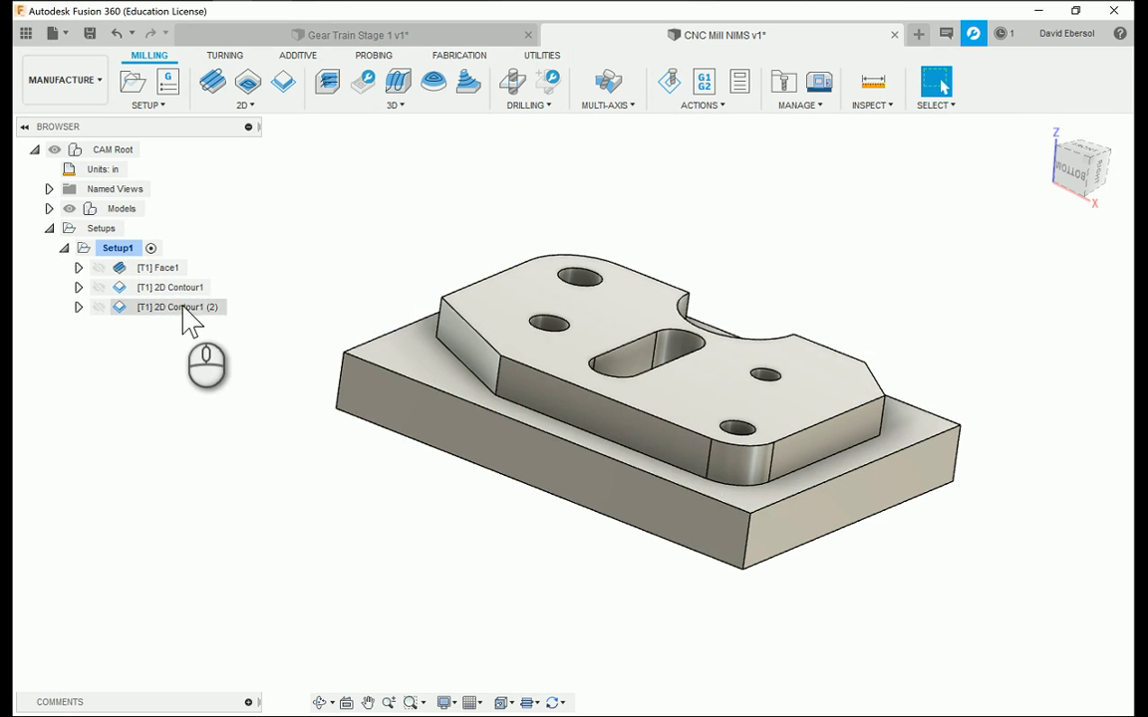
{"action": "left_click", "coordinate": [187, 311]}
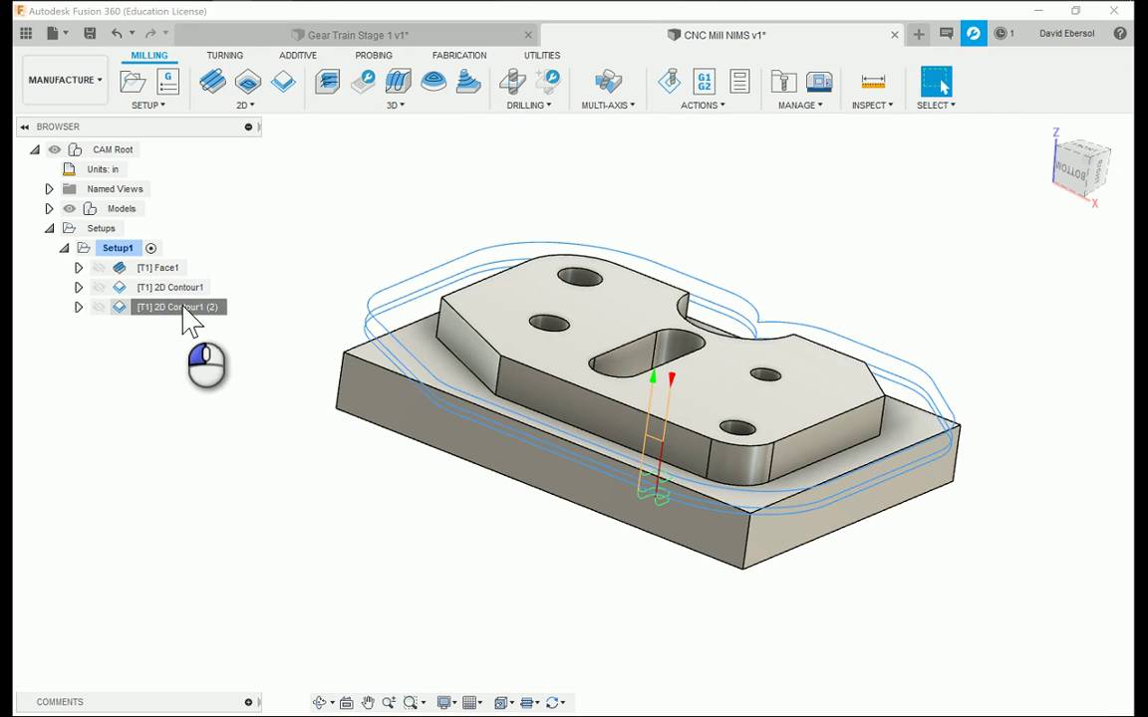
{"action": "left_click_drag", "start_coordinate": [183, 309], "coordinate": [172, 282]}
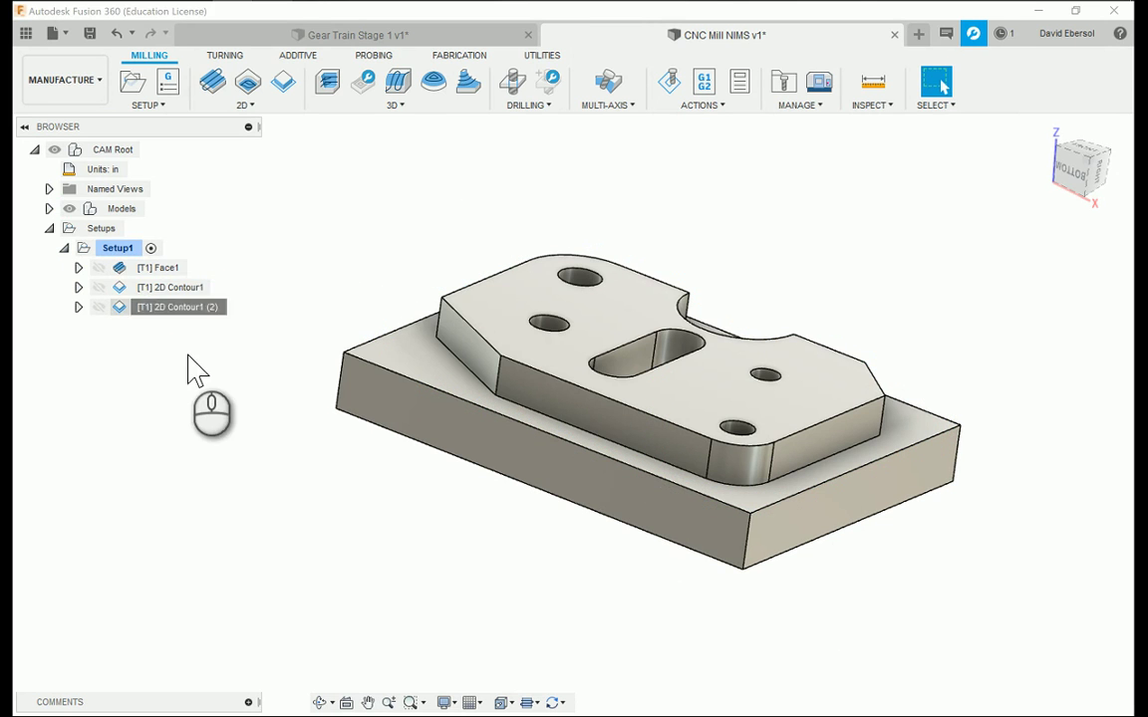
Step: Rename the duplicated 2D Contour operation as Offset Countur
{"action": "right_click", "coordinate": [197, 289]}
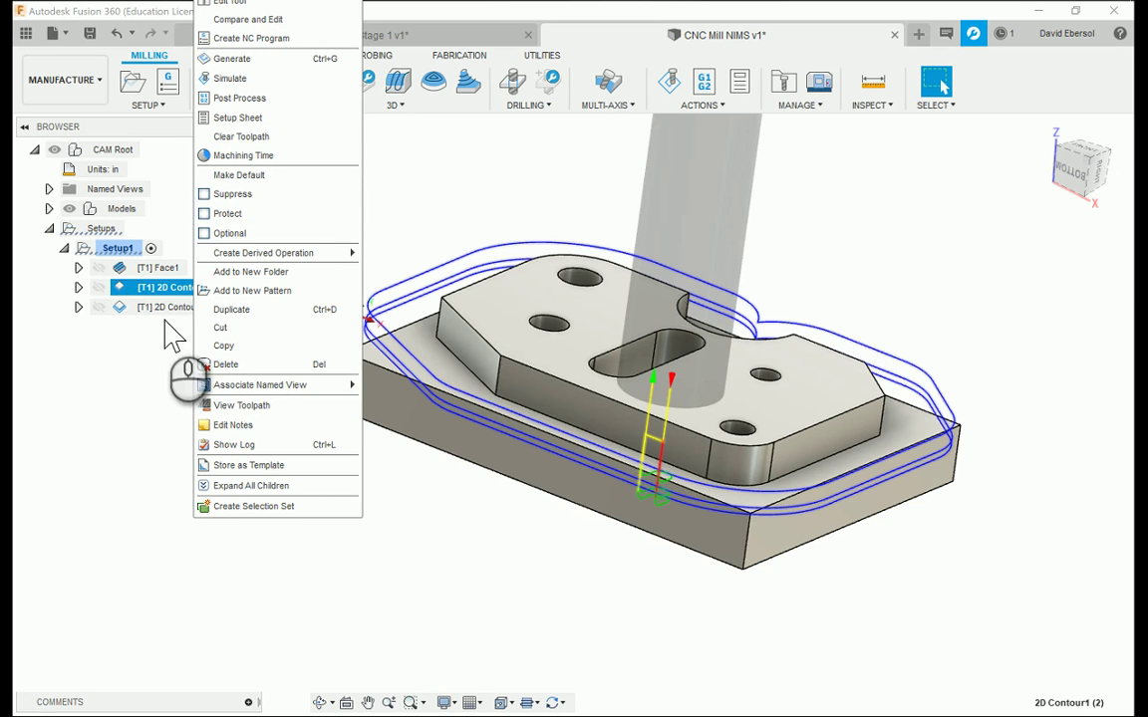
{"action": "left_click", "coordinate": [143, 396]}
{"action": "left_click", "coordinate": [185, 297]}
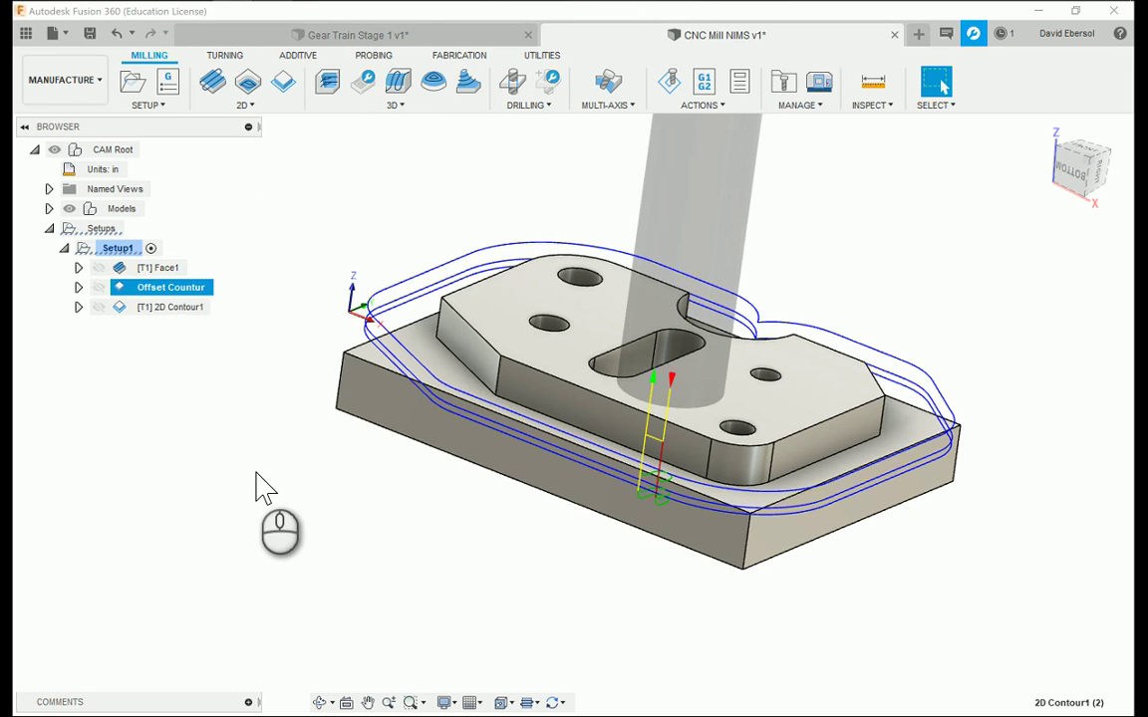
{"action": "left_click", "coordinate": [232, 288]}
{"action": "double_click", "coordinate": [221, 289]}
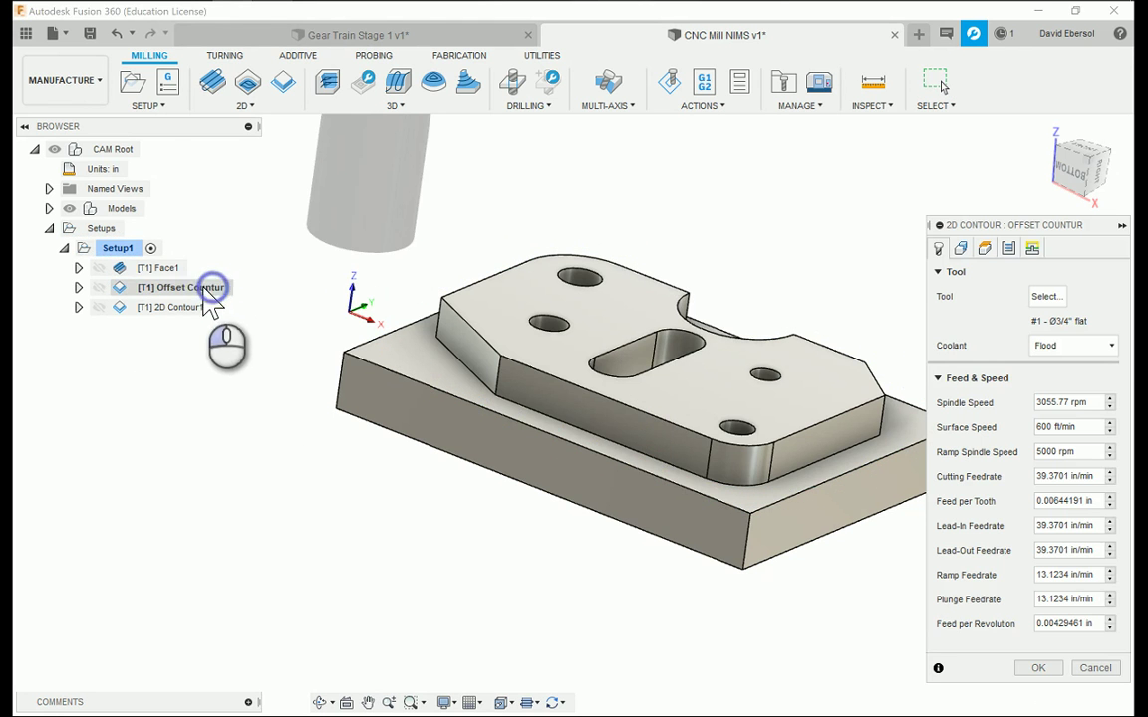
{"action": "left_click", "coordinate": [1102, 665]}
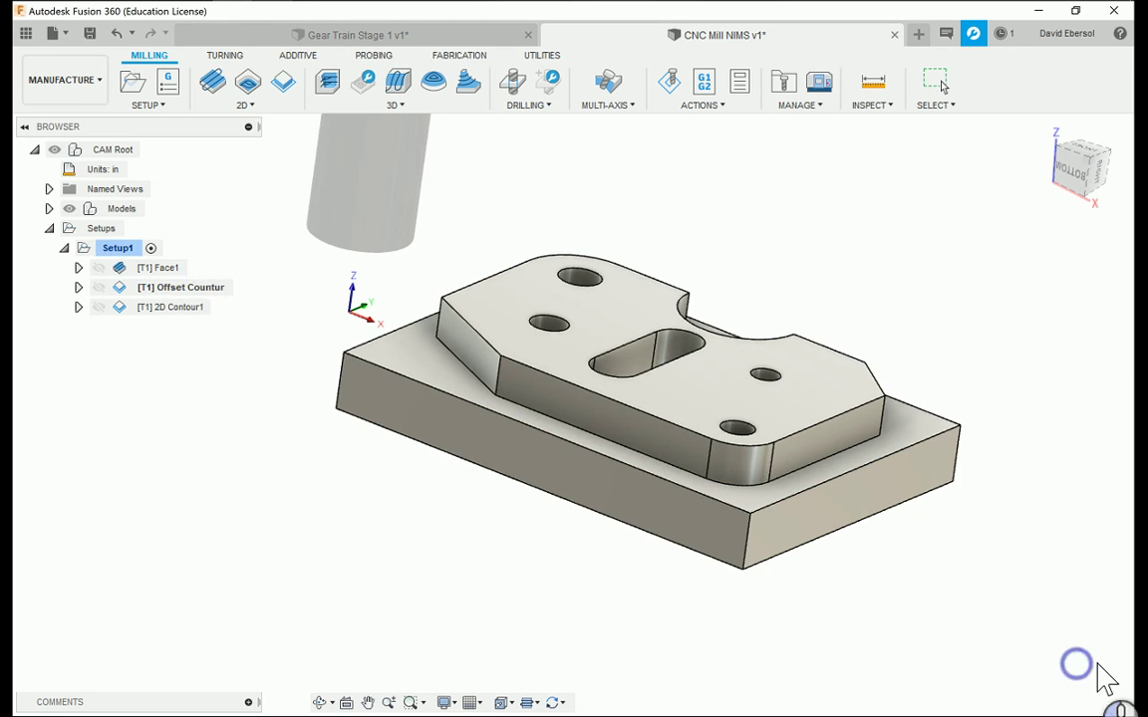
{"action": "left_click", "coordinate": [188, 291]}
{"action": "double_click", "coordinate": [189, 291]}
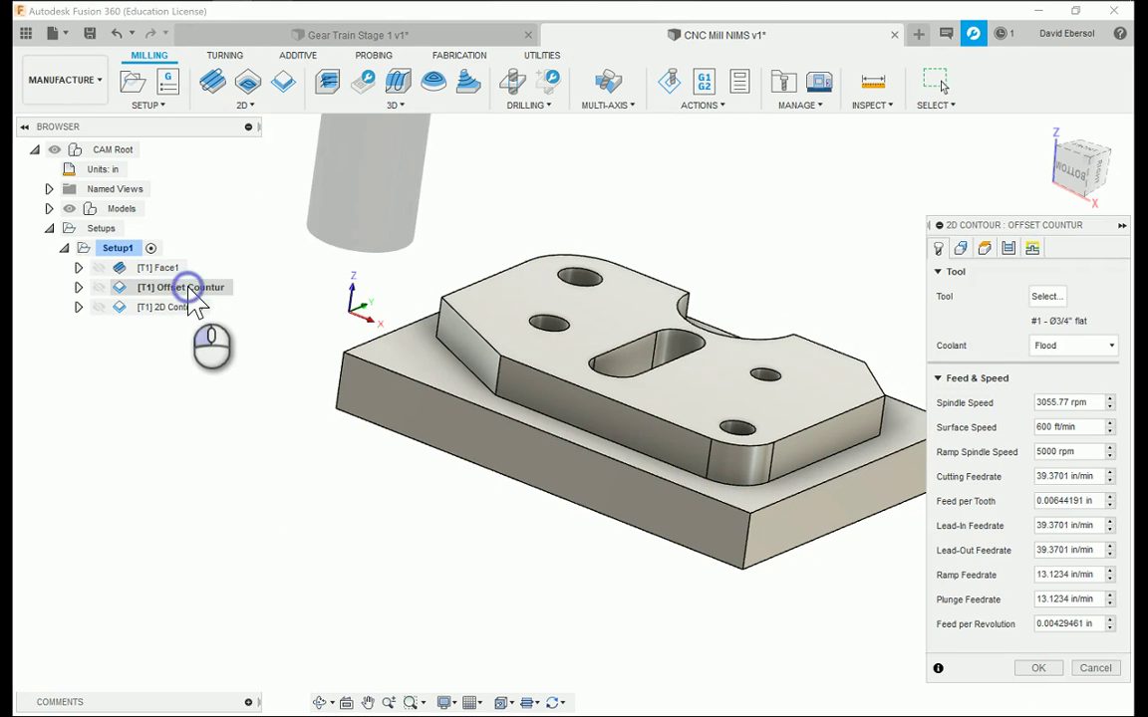
{"action": "left_click", "coordinate": [1101, 668]}
Step: Correct the name of the Offset Countur operation in Setup1 to Offset Countour
{"action": "left_click", "coordinate": [220, 291]}
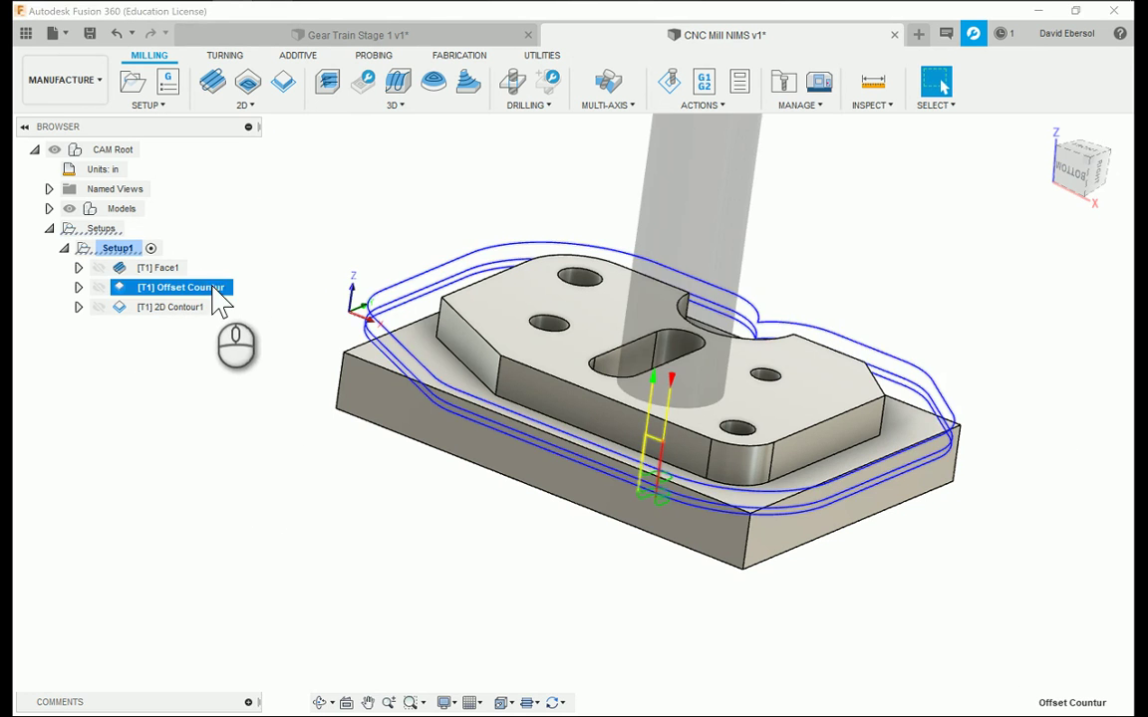
{"action": "left_click", "coordinate": [227, 289]}
{"action": "left_click", "coordinate": [223, 289]}
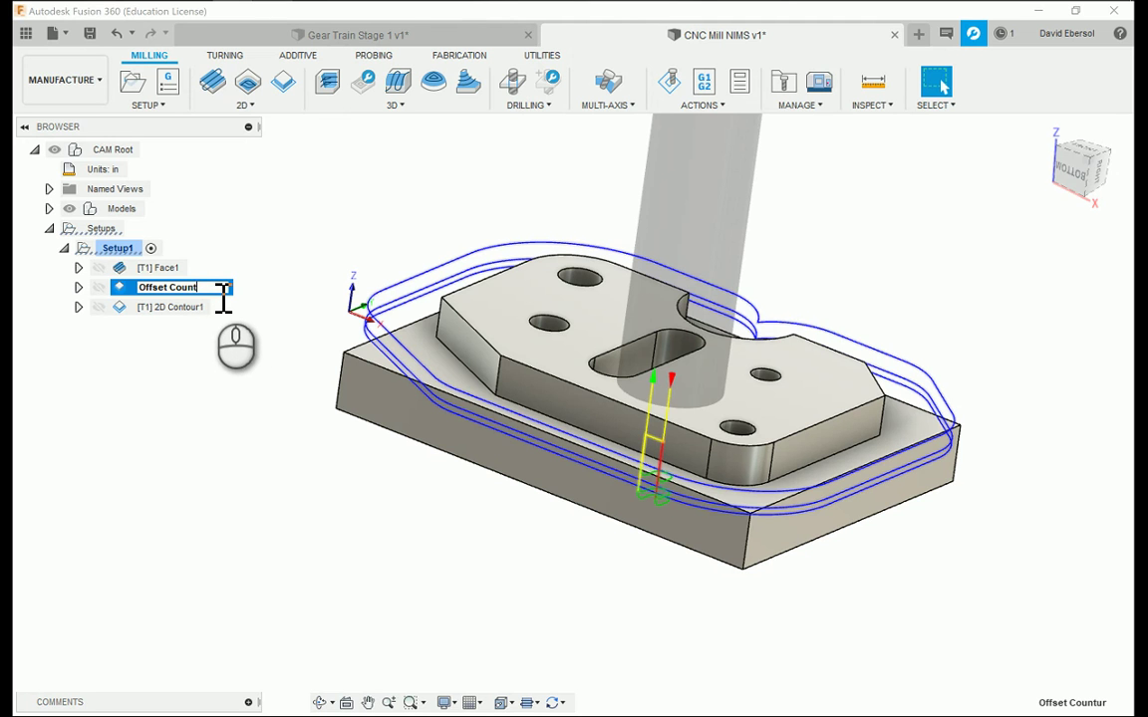
{"action": "left_click", "coordinate": [177, 403]}
{"action": "left_click", "coordinate": [175, 311]}
{"action": "double_click", "coordinate": [175, 310]}
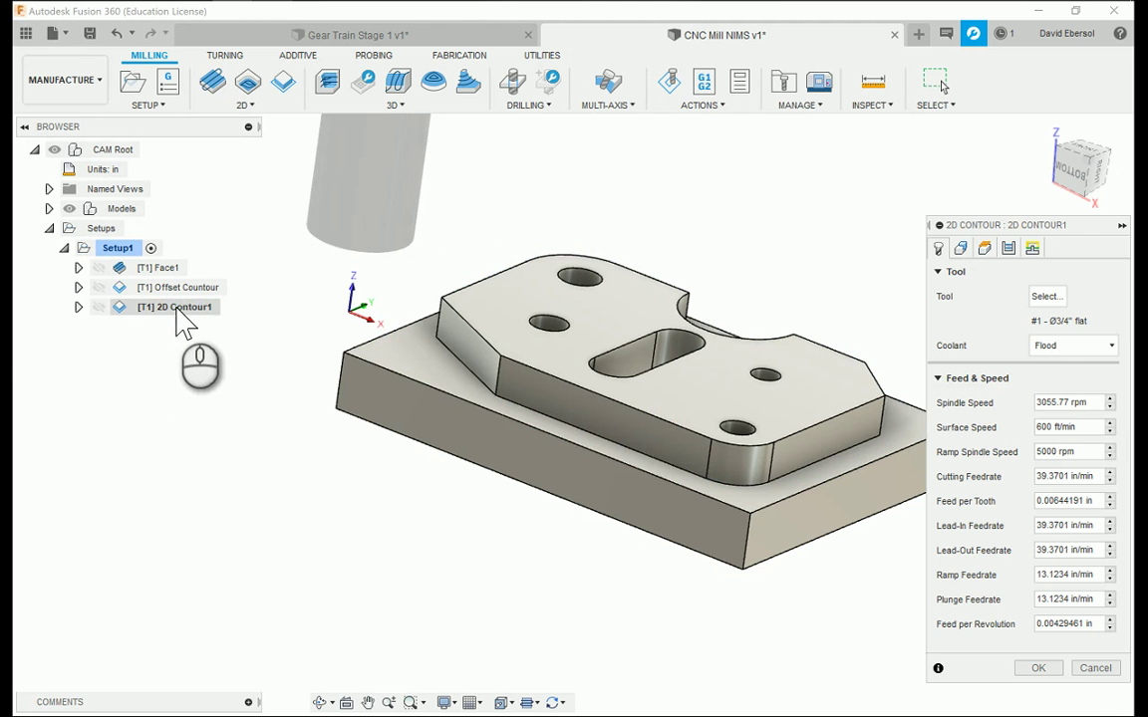
{"action": "left_click", "coordinate": [1093, 669]}
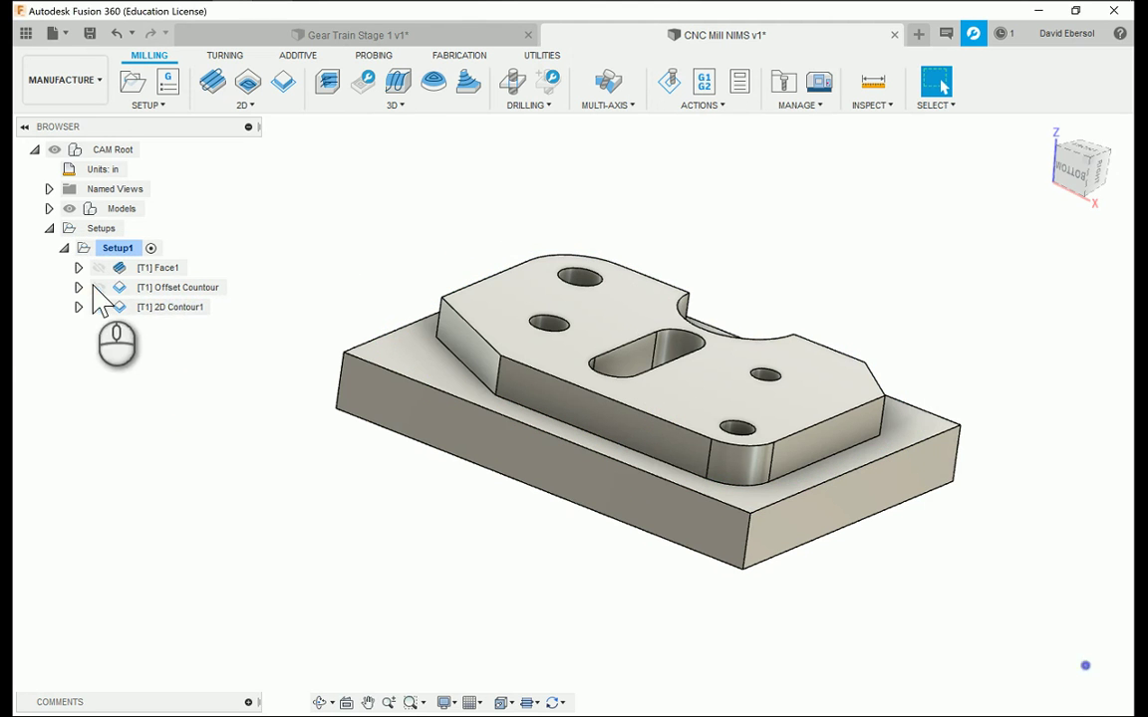
Step: Rename the 2D Contour1 operation in Setup1 as Nominal Countour
{"action": "left_click", "coordinate": [159, 308]}
{"action": "left_click", "coordinate": [175, 309]}
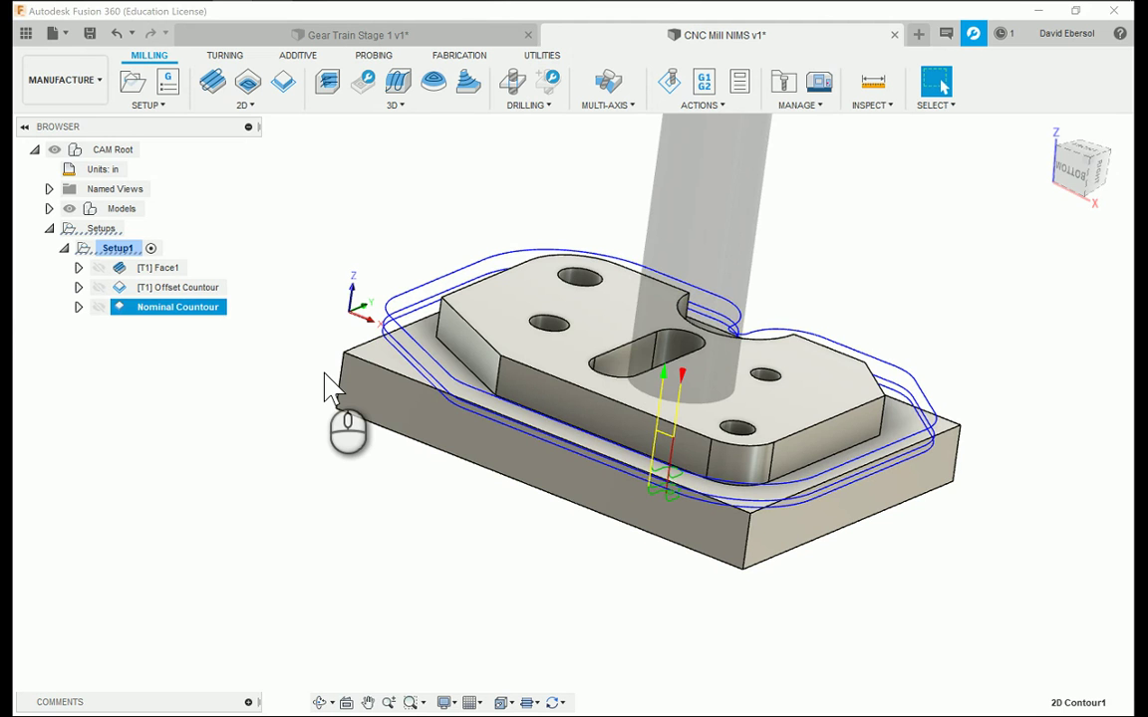
{"action": "key", "text": "Return"}
{"action": "left_click", "coordinate": [402, 610]}
Step: Simulate all operations of Setup1, raising the playback speed partway through, and close the simulation when it has finished
{"action": "left_click", "coordinate": [159, 267]}
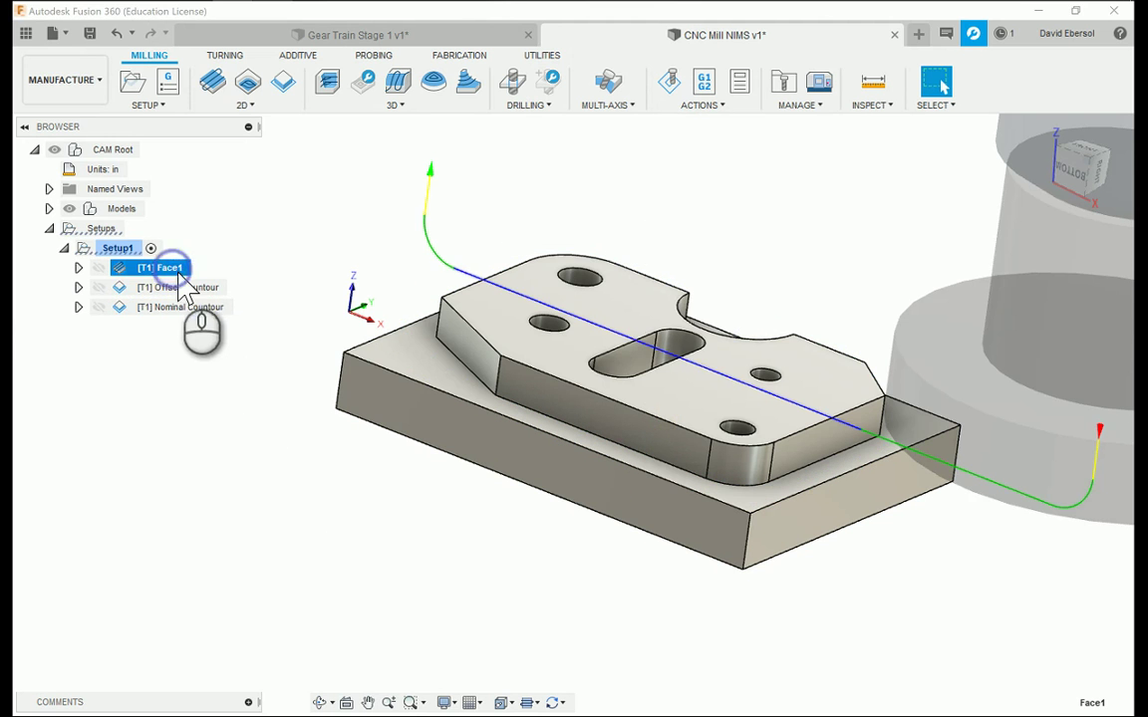
{"action": "left_click", "coordinate": [116, 247]}
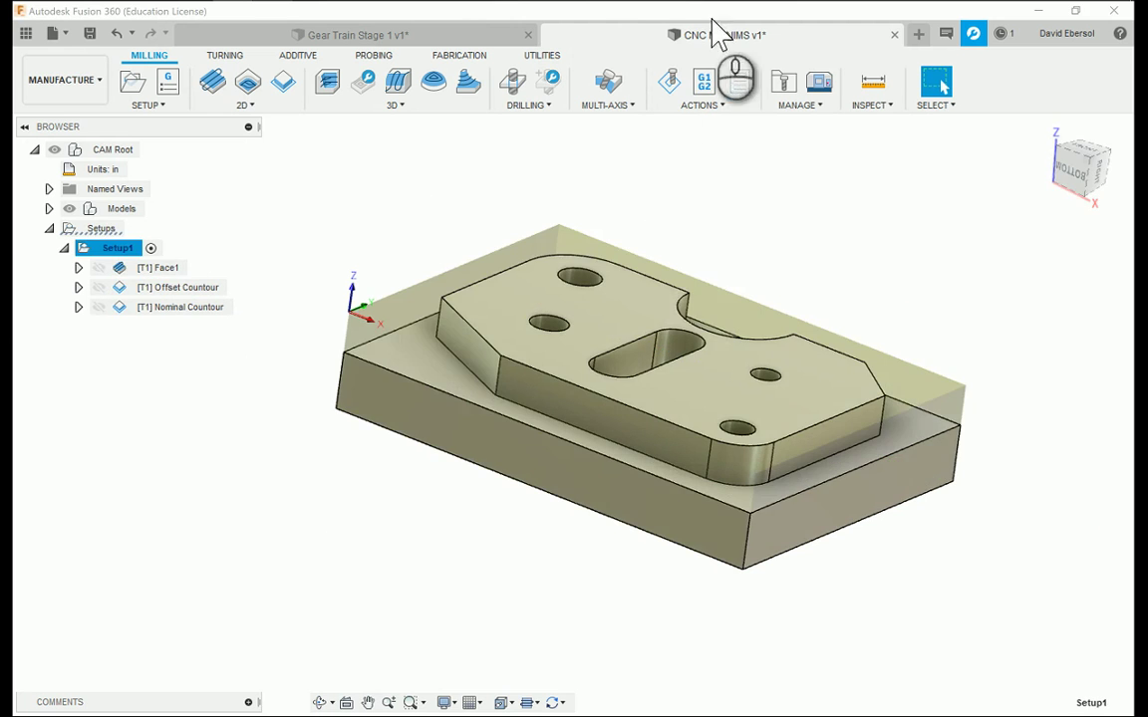
{"action": "left_click", "coordinate": [668, 80]}
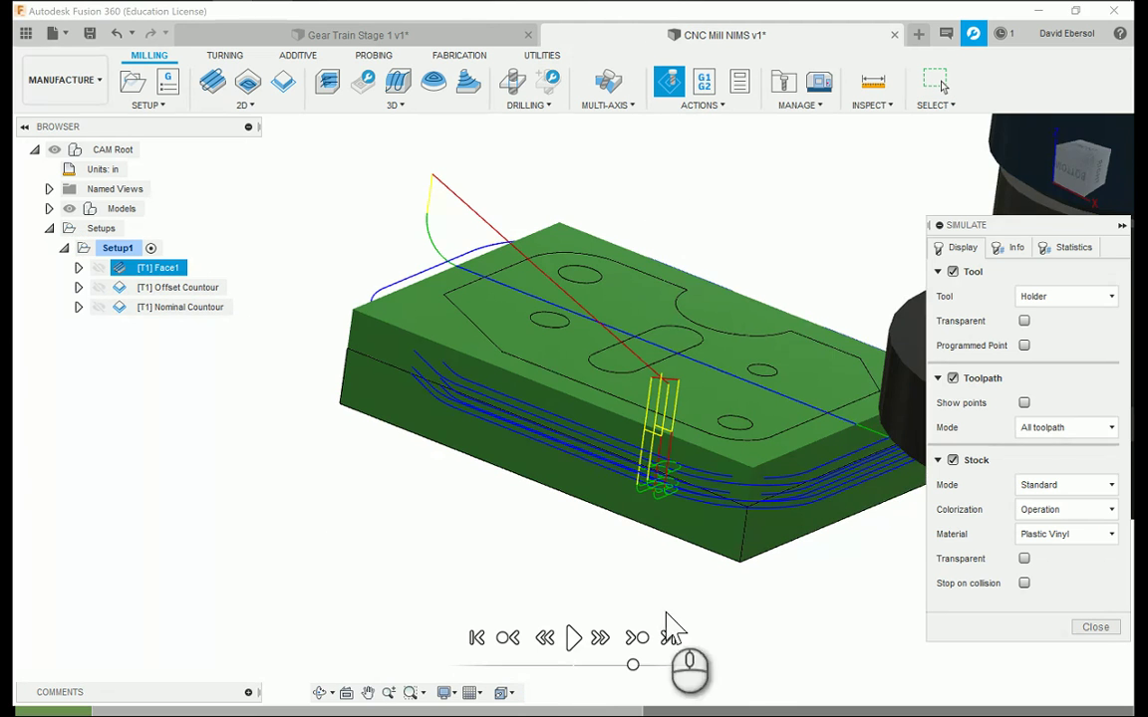
{"action": "left_click", "coordinate": [571, 637]}
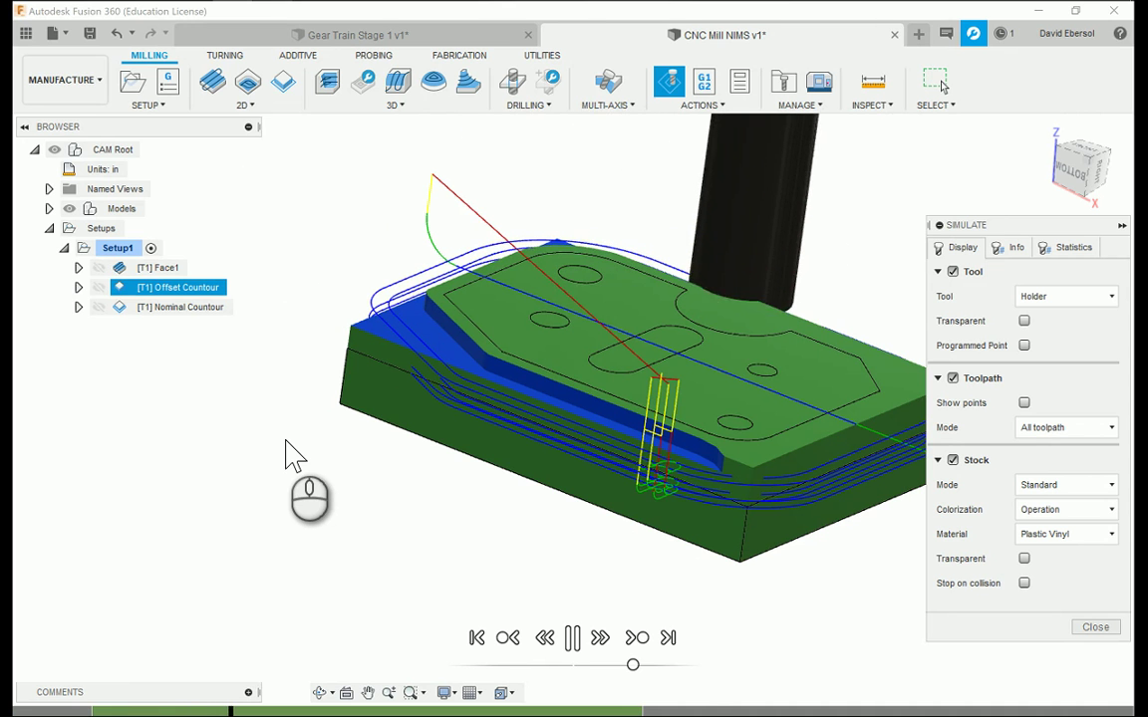
{"action": "left_click", "coordinate": [682, 666]}
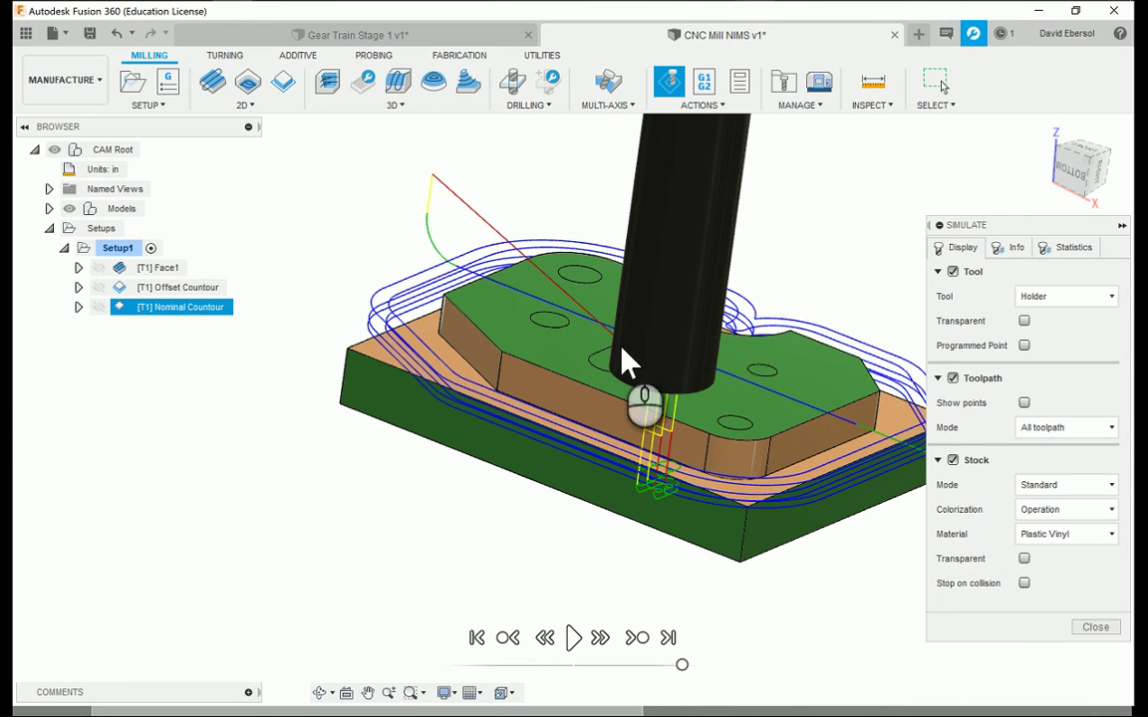
{"action": "left_click", "coordinate": [1097, 629]}
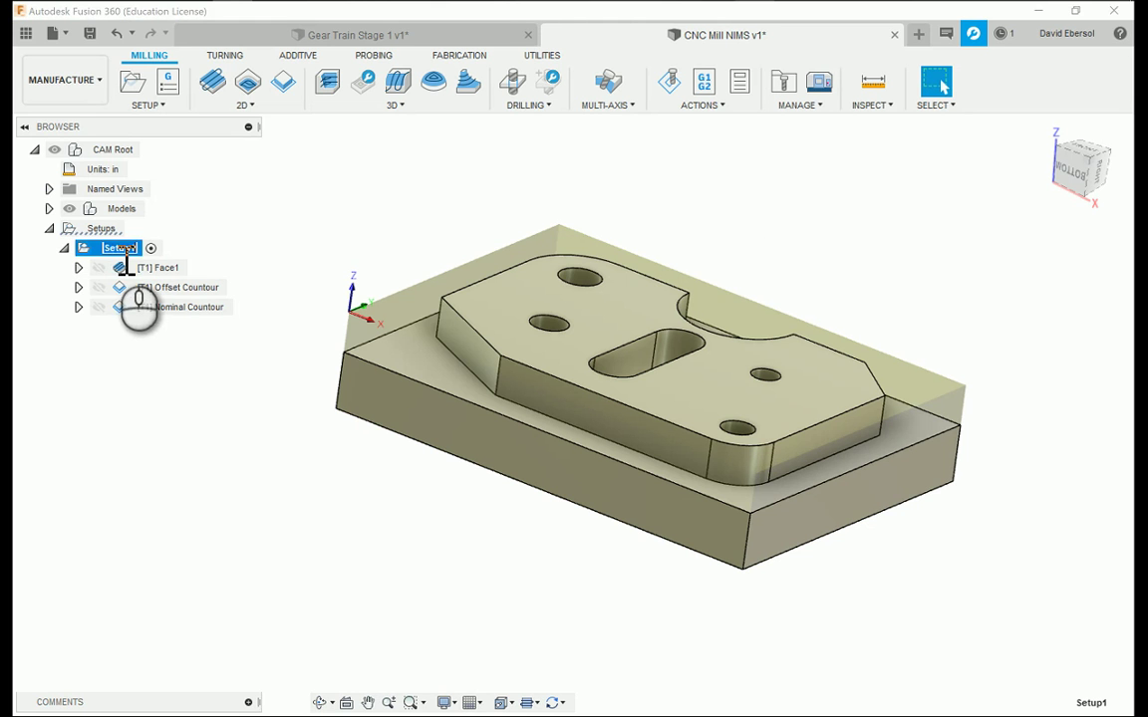
Step: Replay the simulation of all Setup1 operations to its end and capture the machined part on screen with Snipping Tool
{"action": "left_click", "coordinate": [120, 248]}
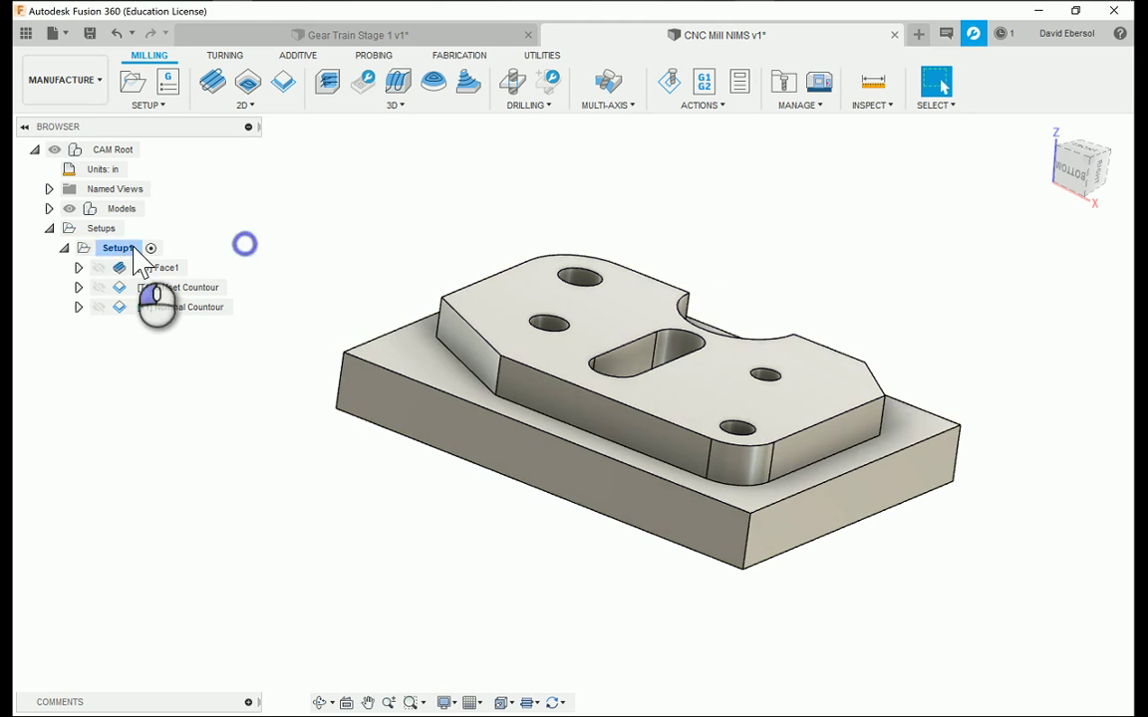
{"action": "left_click", "coordinate": [669, 82]}
{"action": "left_click", "coordinate": [574, 638]}
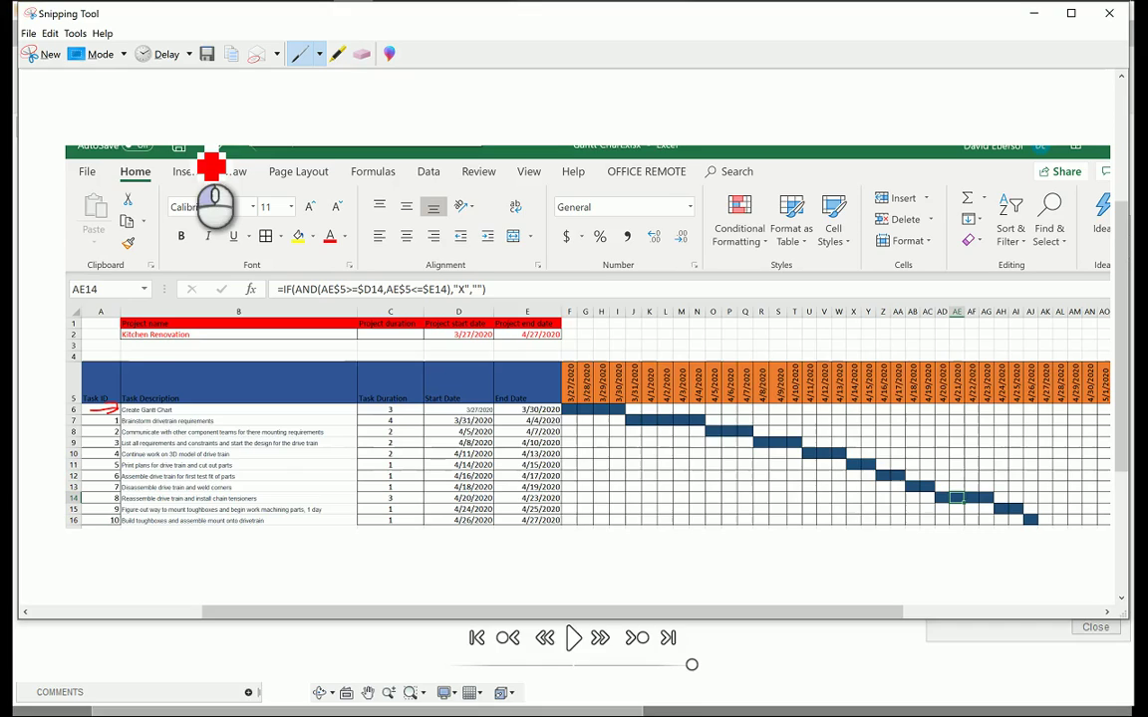
{"action": "left_click", "coordinate": [31, 95]}
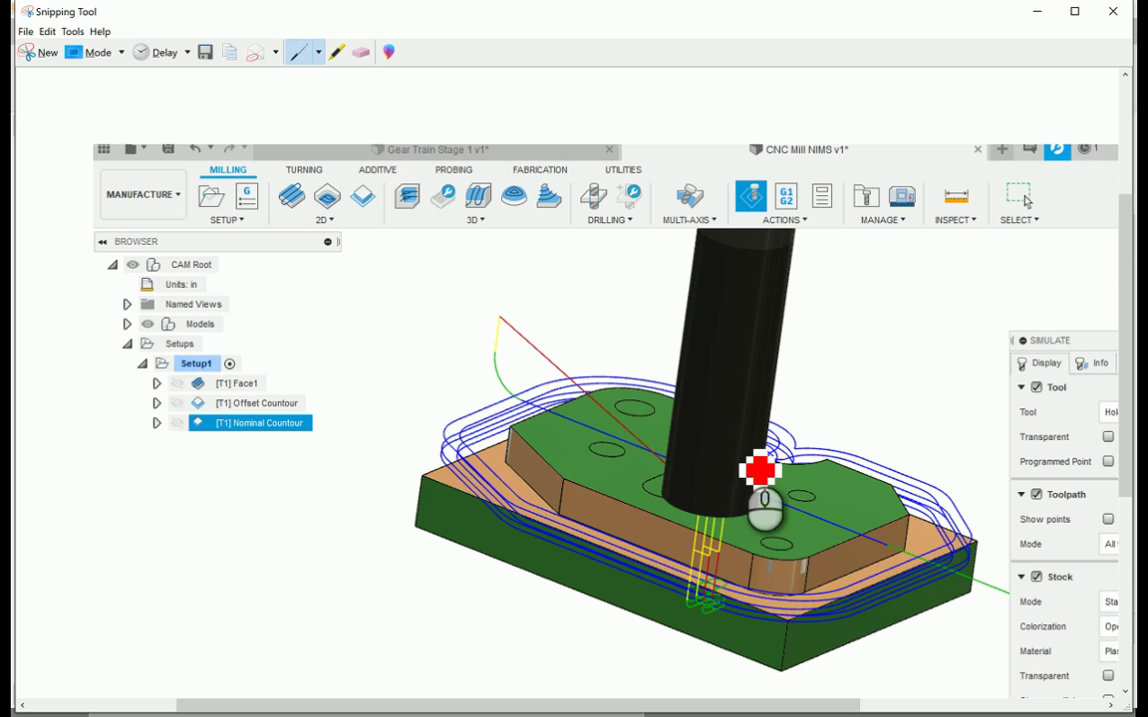